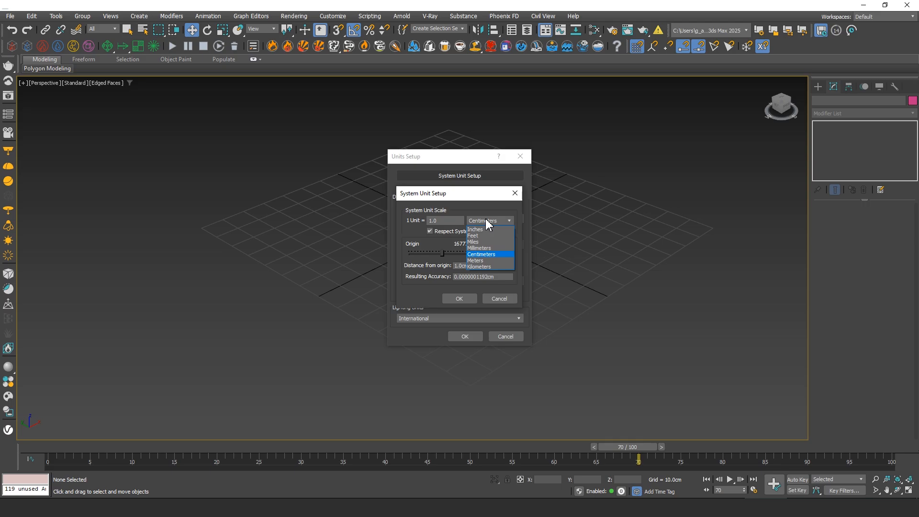
Step: Set the system unit scale to 1 unit = 1.0 centimeters and accept the units setup
left_click(485, 219)
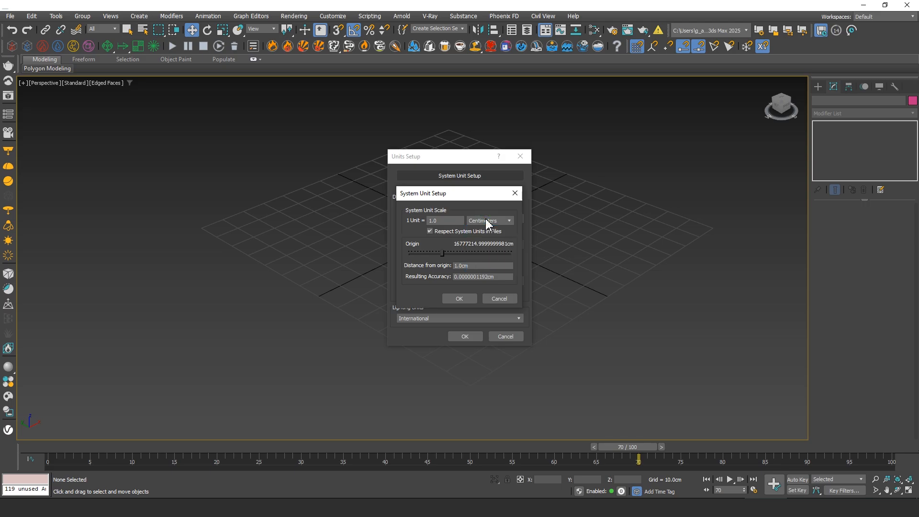
left_click(463, 297)
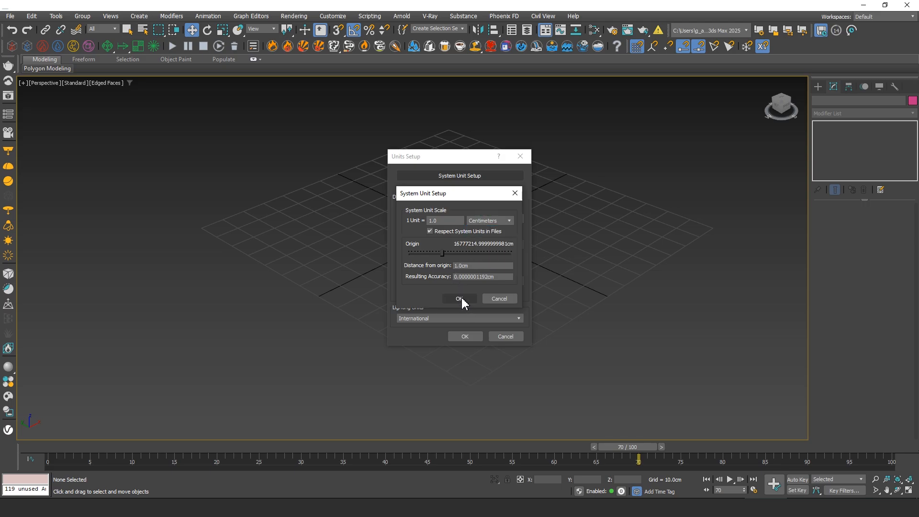
left_click(460, 337)
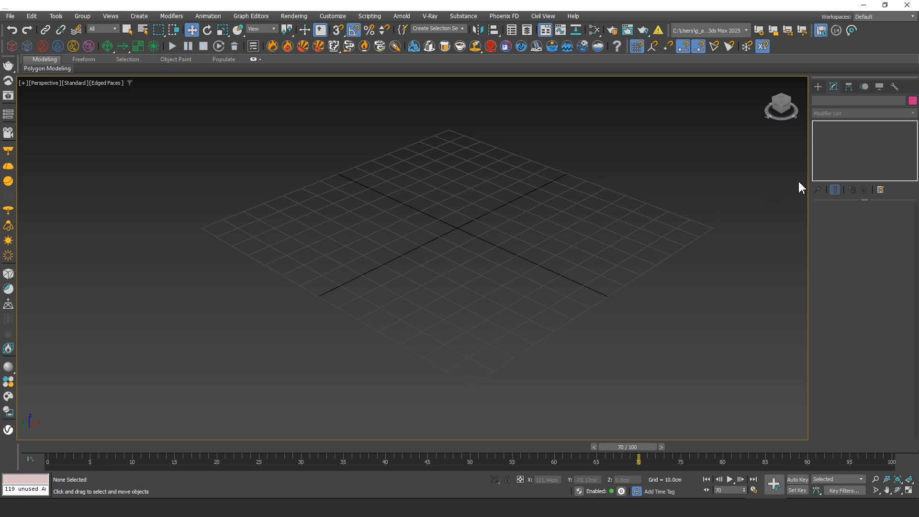
Step: Create a standard box about 56.9 cm long, 64.9 cm wide and 28.2 cm high on the grid
left_click(817, 87)
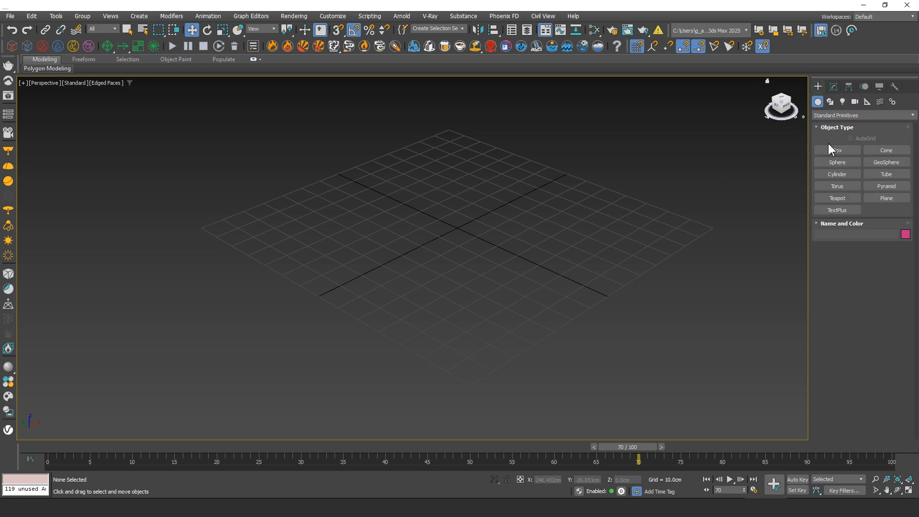
left_click(835, 150)
left_click_drag(443, 361, 452, 232)
left_click_drag(453, 183, 453, 137)
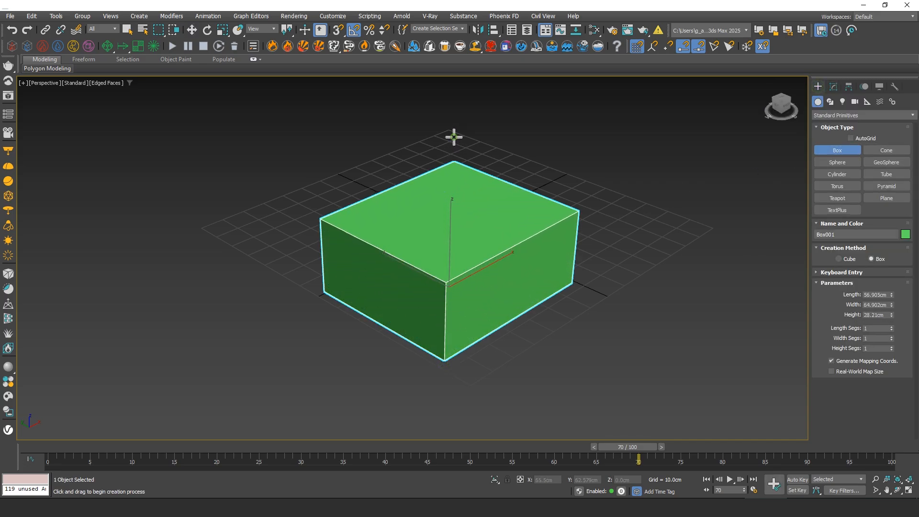
Step: Convert the box to an editable poly
middle_click_drag(519, 198, 473, 237)
key("w")
right_click(474, 238)
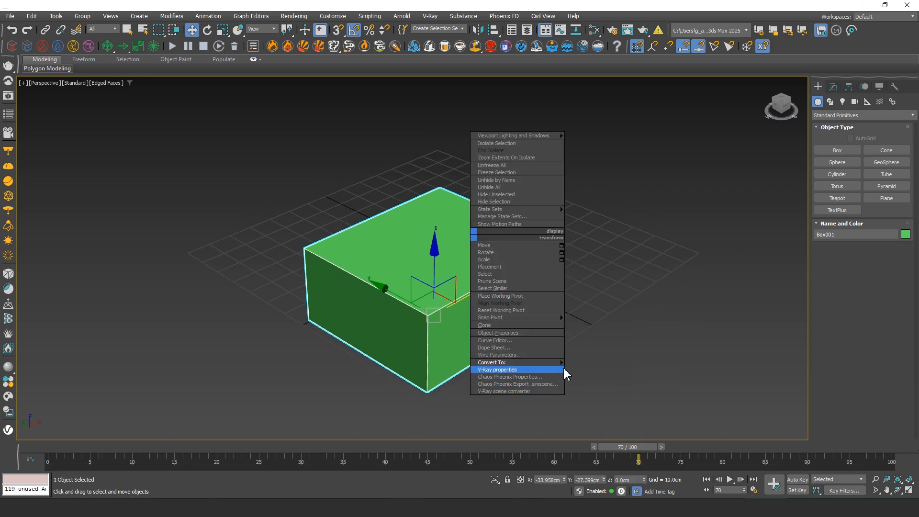
mouse_move(516, 362)
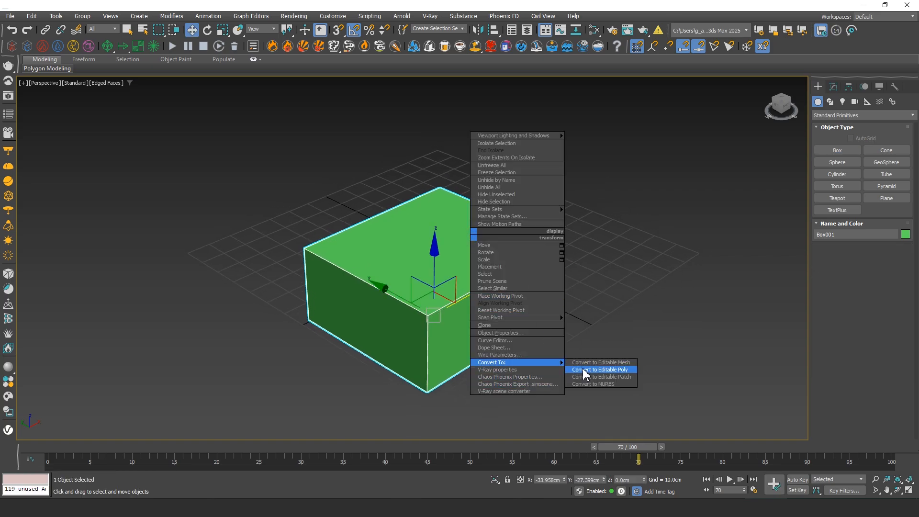
left_click(584, 371)
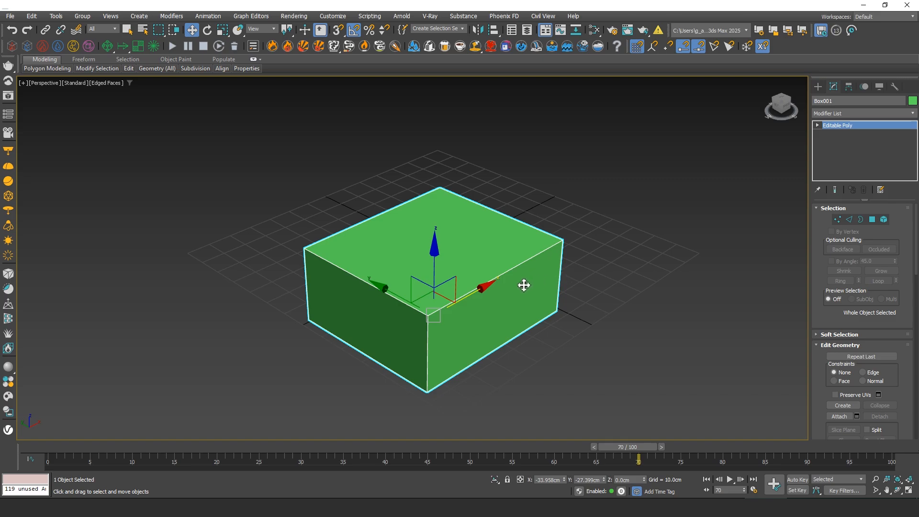
Step: Switch the box to vertex editing and select one upper corner vertex
middle_click_drag(505, 287, 498, 289)
key("z")
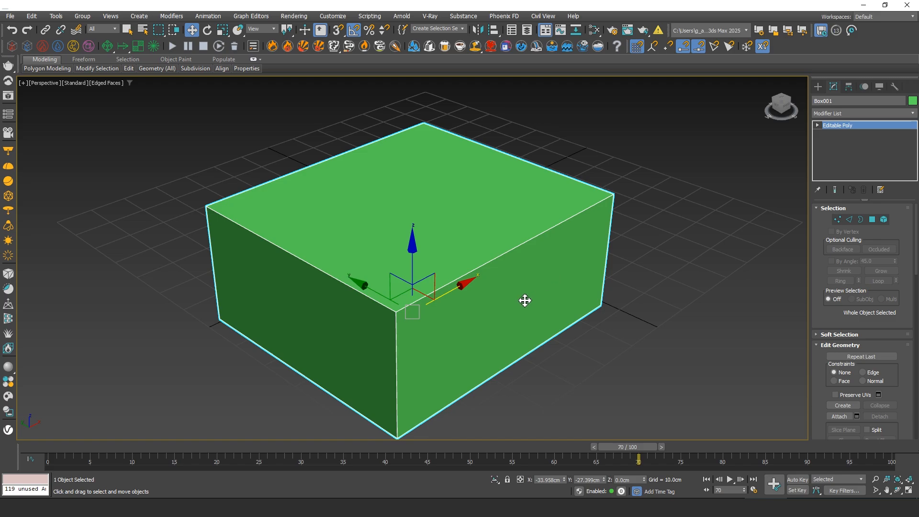
middle_click_drag(449, 318, 472, 314, "alt")
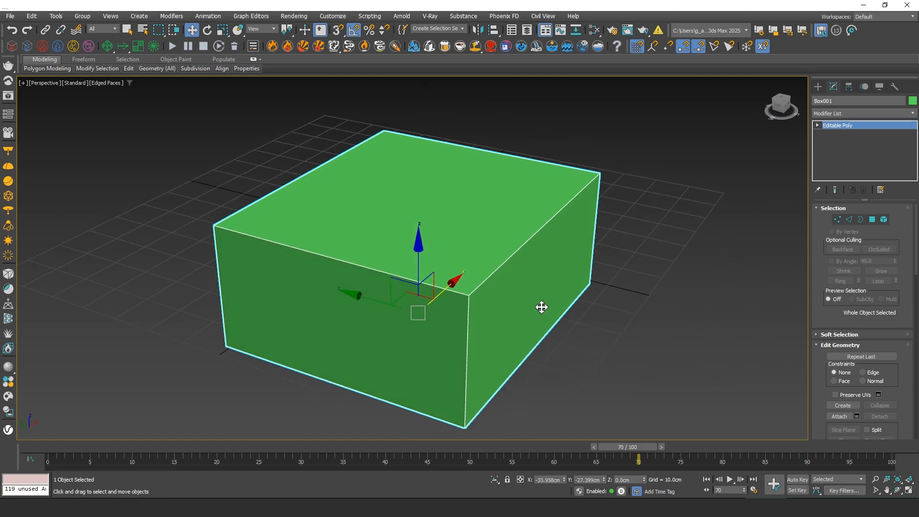
middle_click_drag(539, 306, 507, 289)
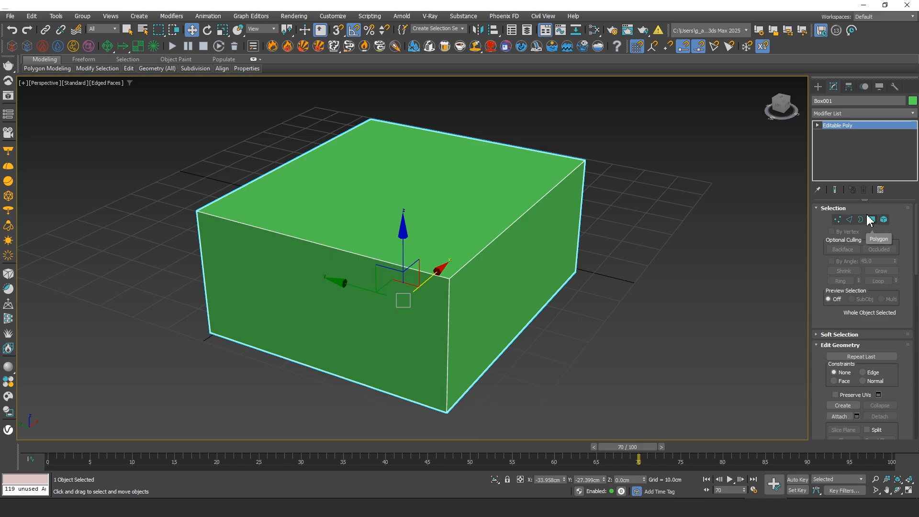
left_click(837, 219)
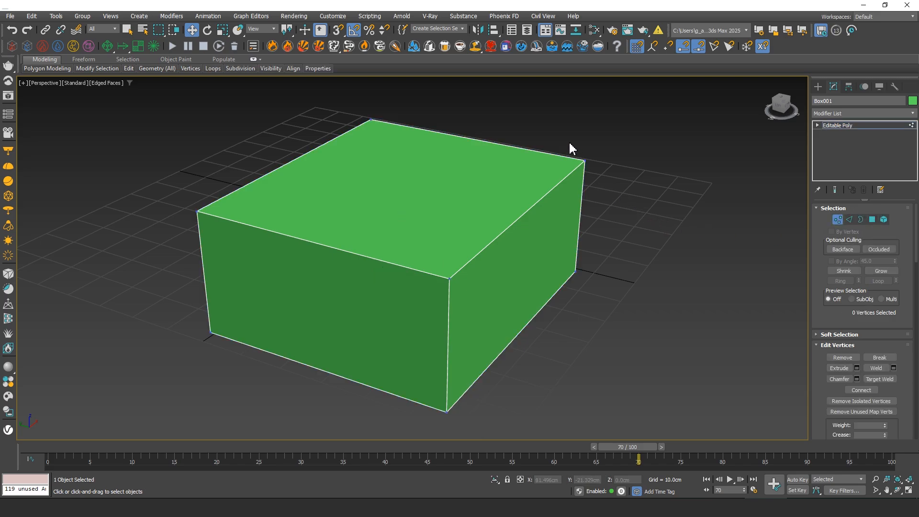
left_click_drag(568, 140, 618, 195)
key("z")
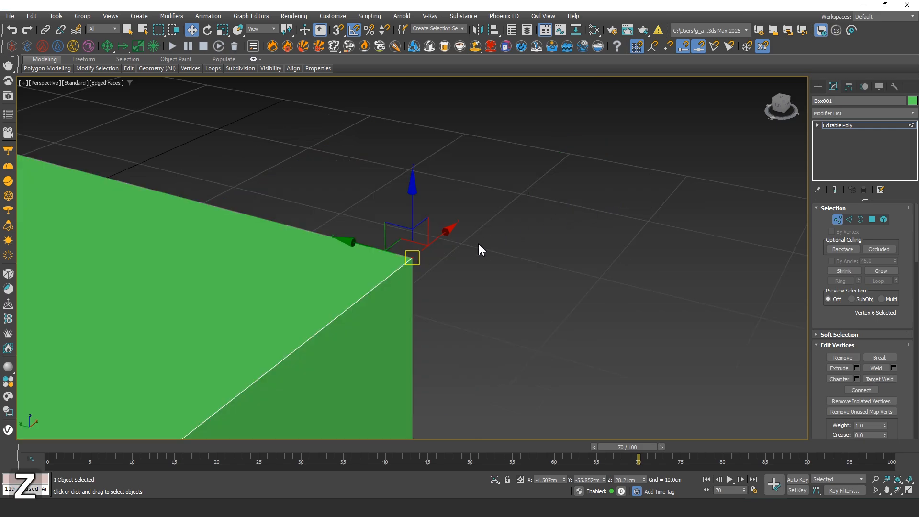
Step: Try moving the selected corner vertex in the XY plane and vertically, undoing each move
middle_click_drag(479, 244, 405, 265, "alt")
scroll(468, 268, "down", 5)
scroll(463, 269, "up", 2)
left_click_drag(494, 264, 338, 170)
middle_click_drag(409, 220, 404, 261, "alt")
key("ctrl+z")
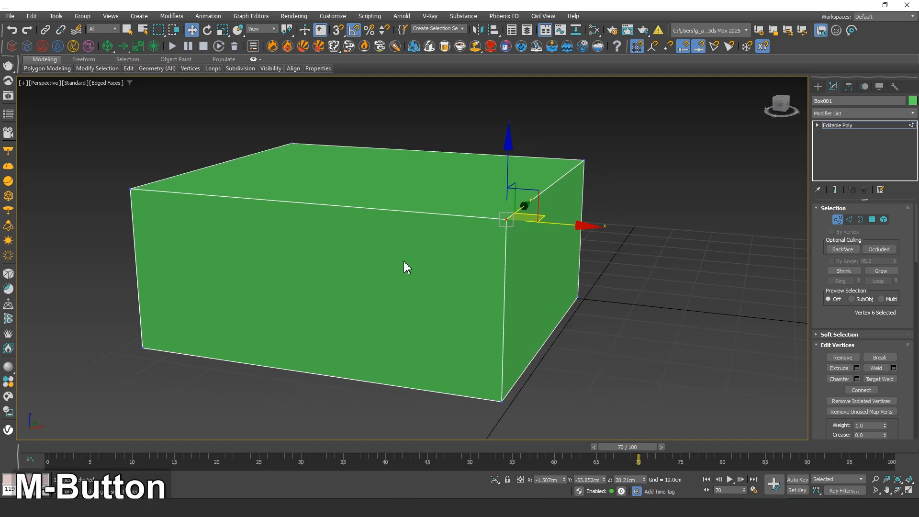
middle_click_drag(500, 162, 451, 201)
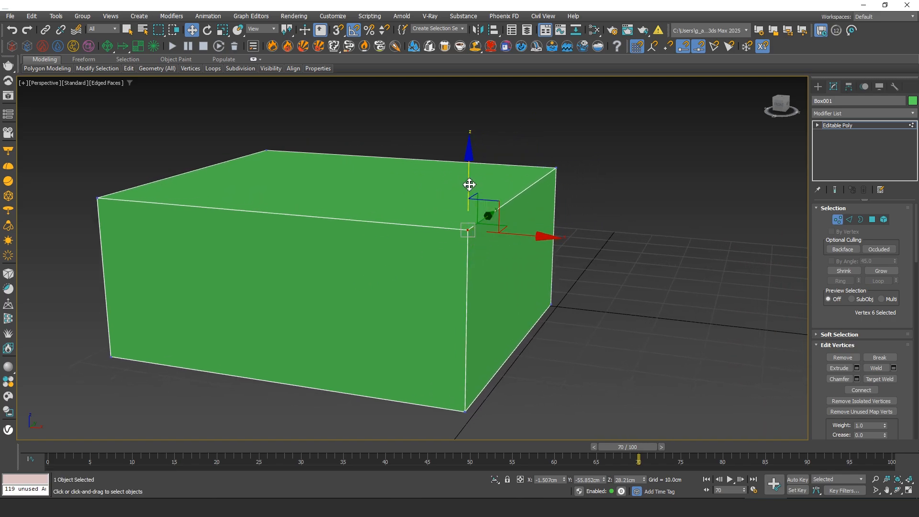
left_click_drag(469, 183, 467, 252)
key("ctrl+z")
middle_click_drag(452, 170, 458, 171, "alt")
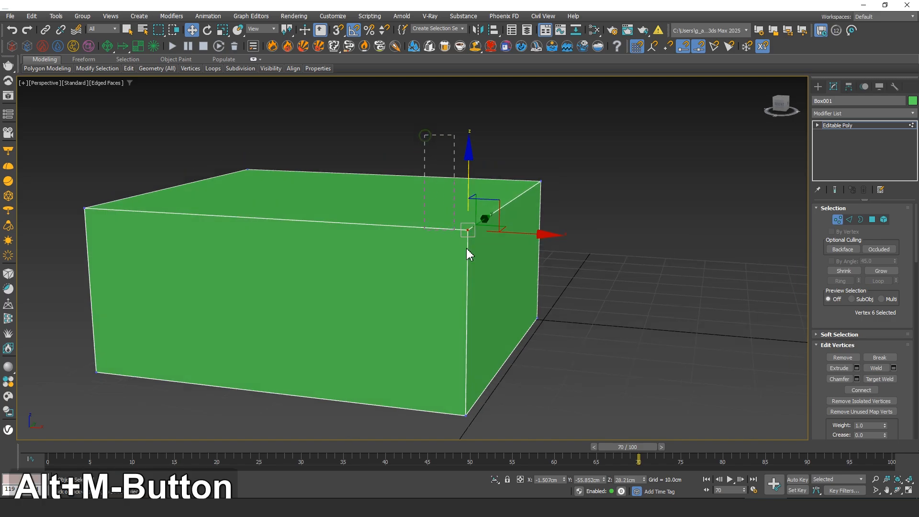
Step: Select the four vertices of the box's side face and try moving them in the YZ plane and along the X axis
left_click_drag(466, 249, 551, 384)
left_click_drag(589, 429, 589, 432)
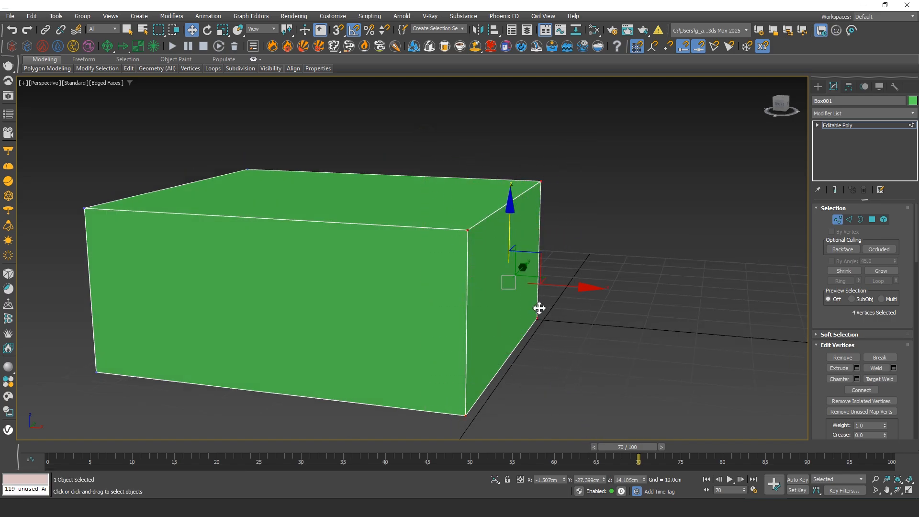
middle_click_drag(529, 287, 526, 297, "alt")
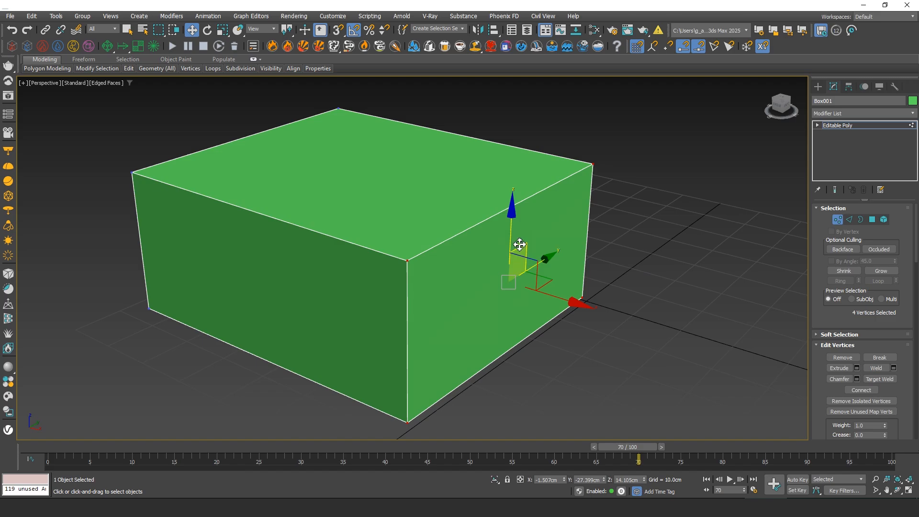
left_click_drag(521, 252, 510, 281)
middle_click_drag(510, 281, 541, 286, "alt")
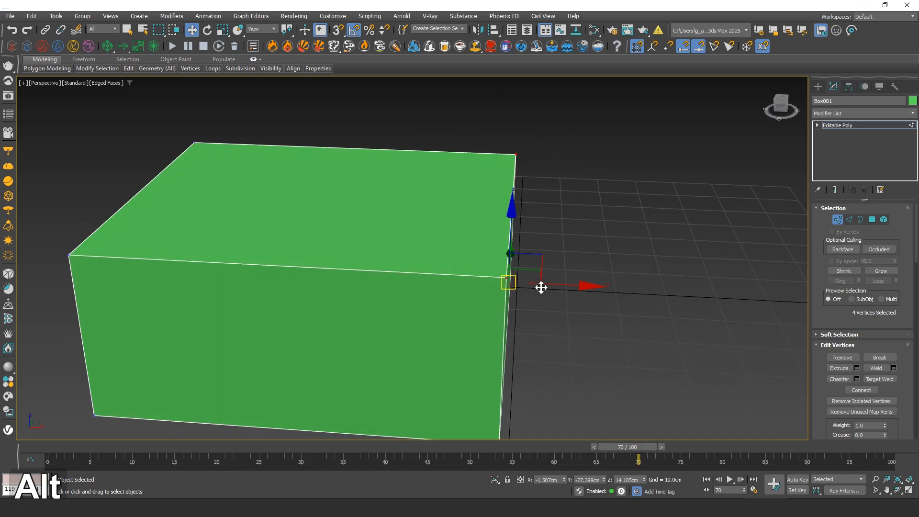
left_click_drag(542, 284, 476, 275)
middle_click_drag(477, 274, 391, 240, "alt")
Step: Remove the side face's two upper vertices from the selection, then add both back
left_click(387, 236, "alt")
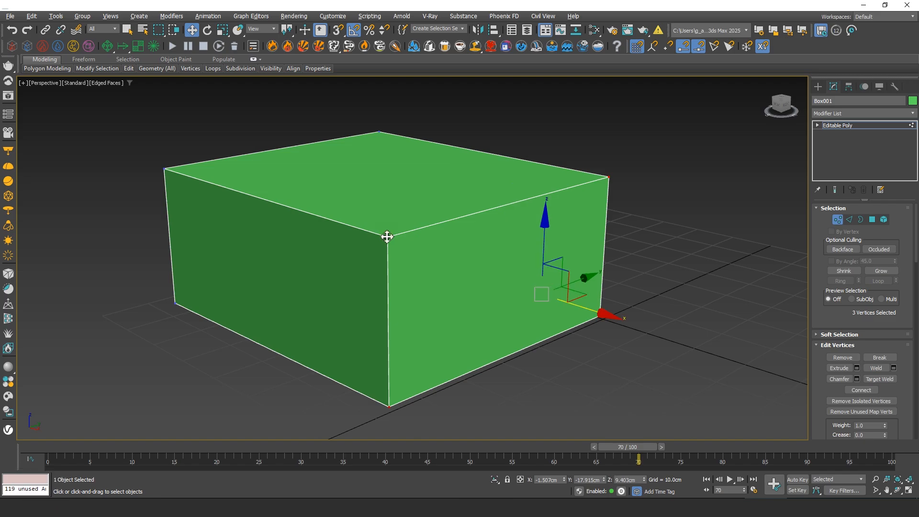
left_click(608, 178, "alt")
left_click(605, 177, "ctrl")
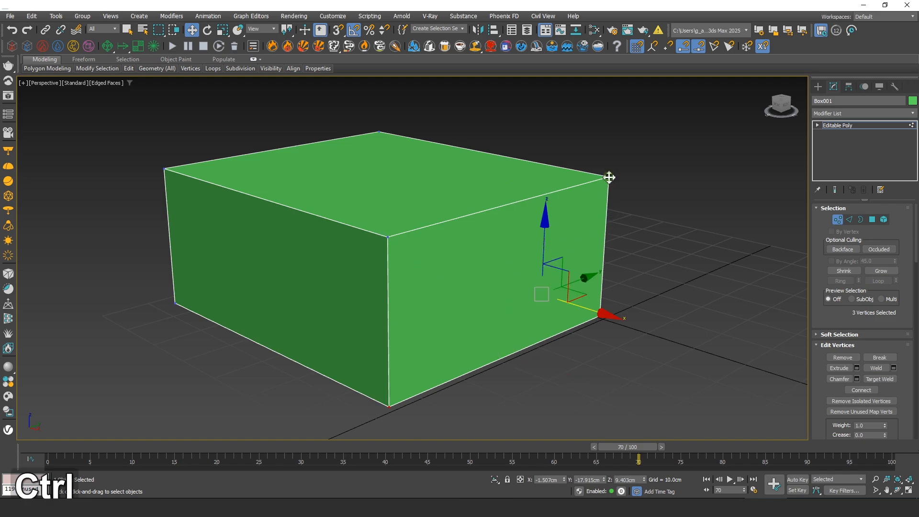
left_click(389, 236, "ctrl")
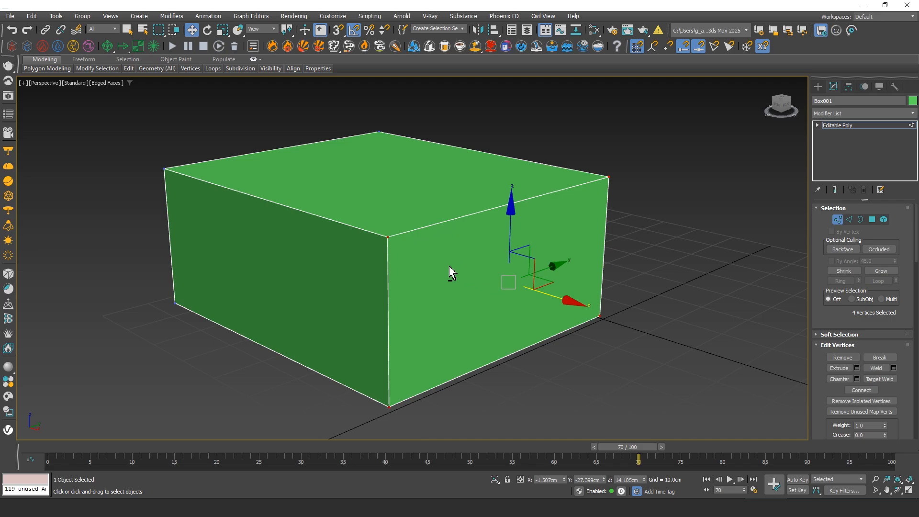
Step: Select only the near upper corner vertex and try moving it in the XZ plane
middle_click_drag(450, 273, 465, 277, "alt")
left_click(421, 266)
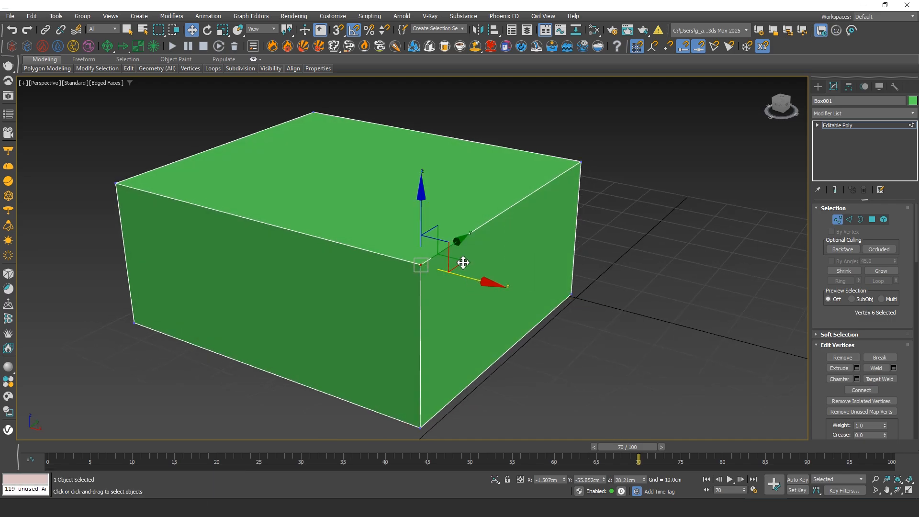
left_click_drag(433, 240, 381, 272)
Step: Select all four vertices of the side face and try moving them along the Y axis
middle_click_drag(421, 288, 416, 236)
scroll(417, 236, "down", 4)
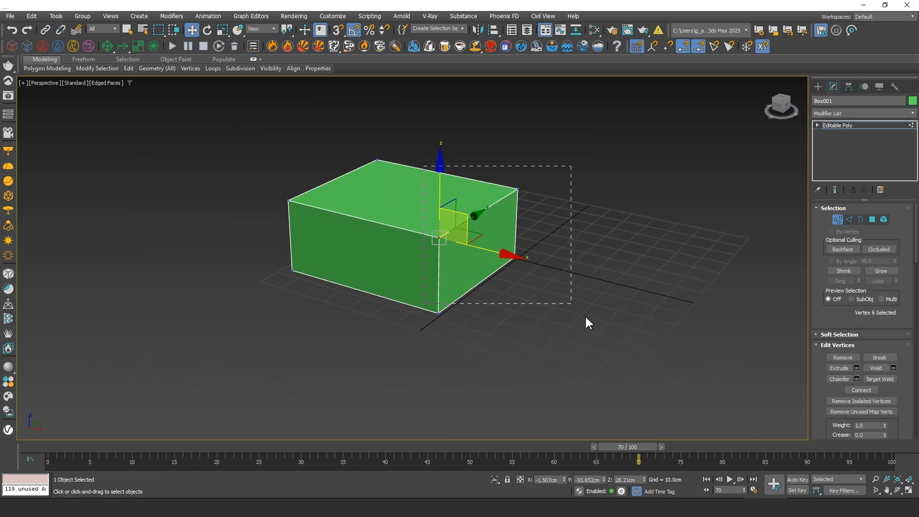
left_click_drag(588, 324, 586, 322)
middle_click_drag(506, 231, 511, 242, "alt")
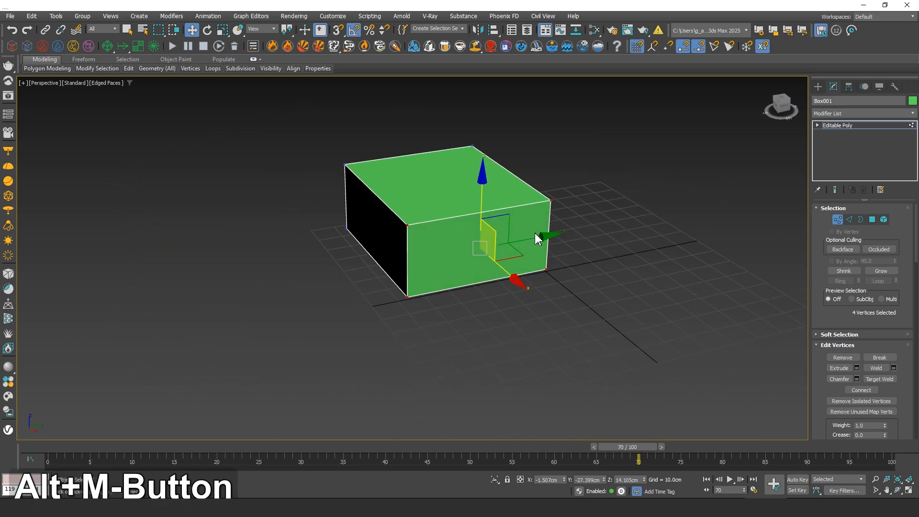
left_click_drag(545, 236, 332, 239)
right_click(332, 240)
Step: Select the near upper corner vertex and try moving it along the Y axis and in the YZ plane, cancelling each move
left_click(405, 223)
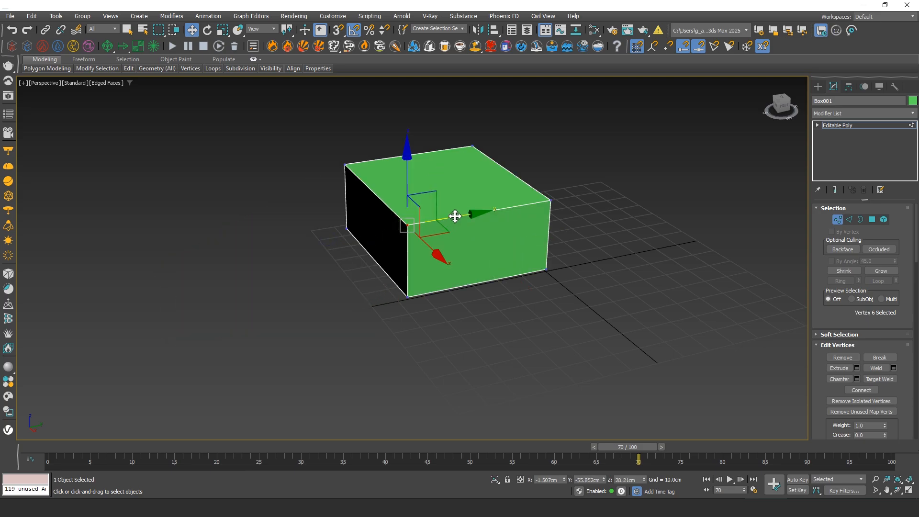
left_click_drag(455, 216, 111, 215)
right_click(111, 215)
middle_click_drag(294, 266, 443, 242, "alt")
left_click_drag(433, 225, 369, 224)
right_click(369, 224)
left_click_drag(458, 225, 382, 229)
right_click(382, 229)
middle_click_drag(407, 245, 424, 215, "alt")
left_click_drag(431, 196, 342, 260)
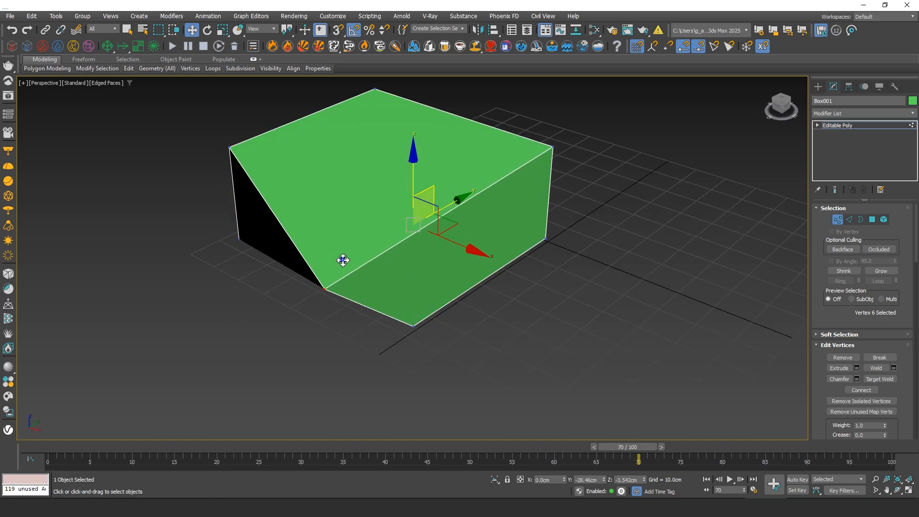
right_click(343, 259)
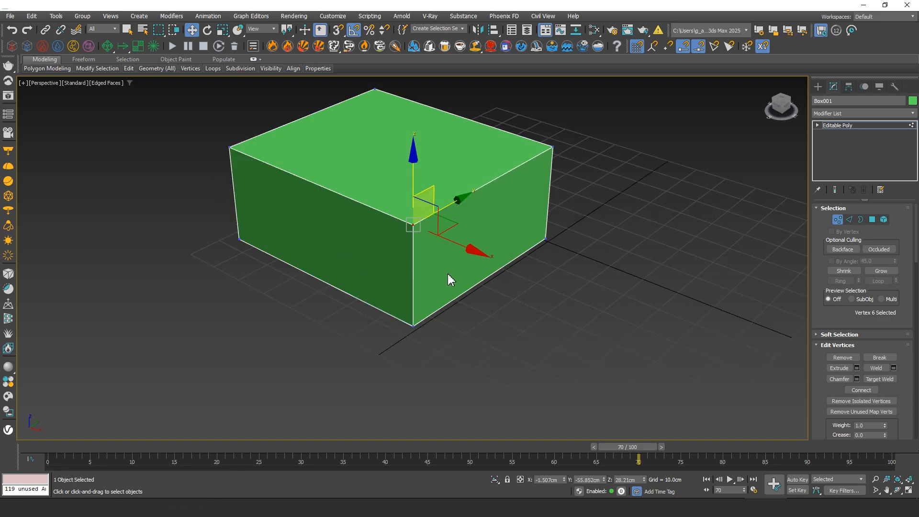
Step: Switch to edge editing and select in turn the near vertical edge and the two upper edges that meet it
middle_click_drag(447, 273, 467, 308)
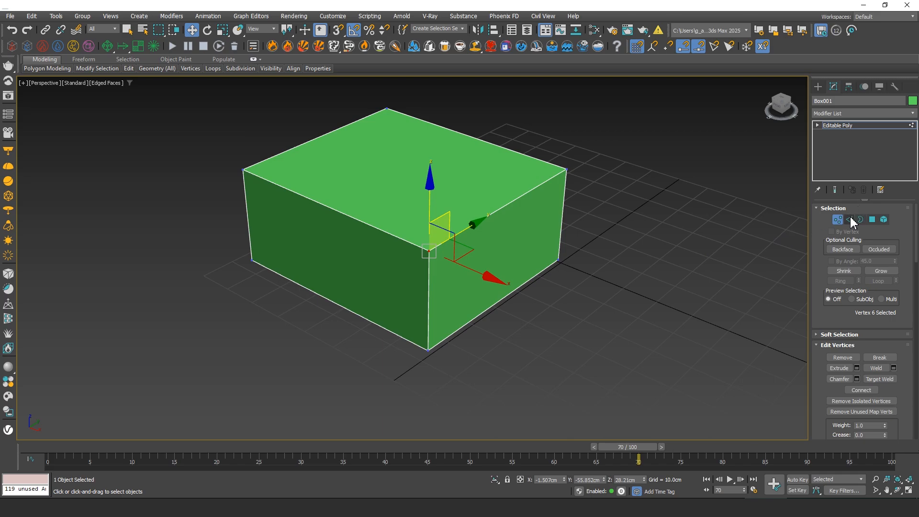
left_click(849, 219)
scroll(442, 240, "up", 3)
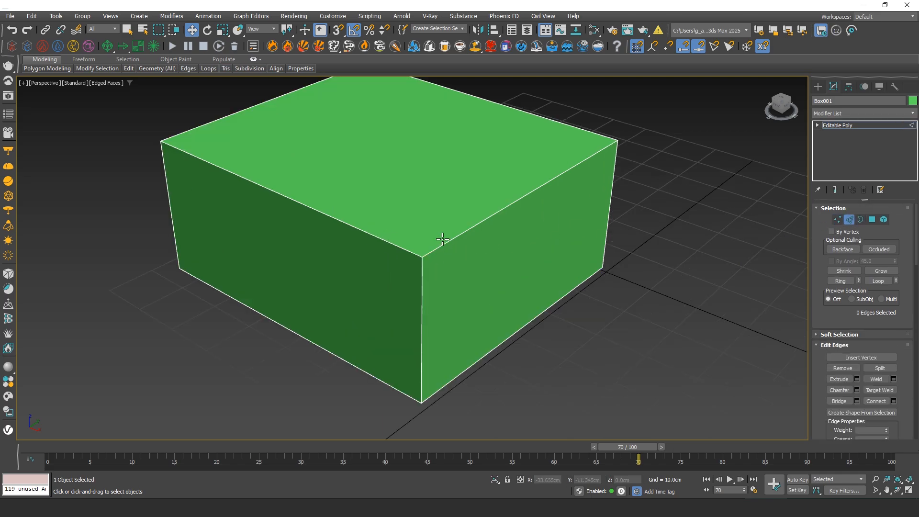
left_click(422, 282)
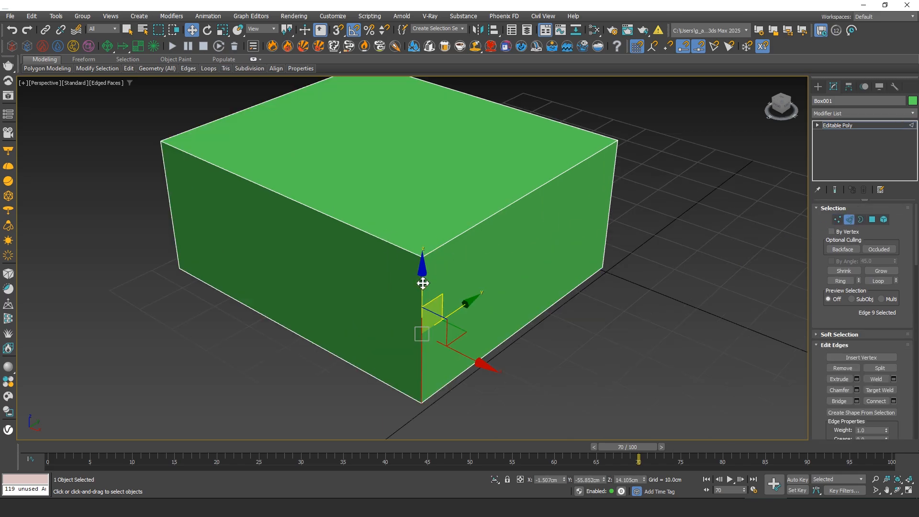
left_click(455, 235)
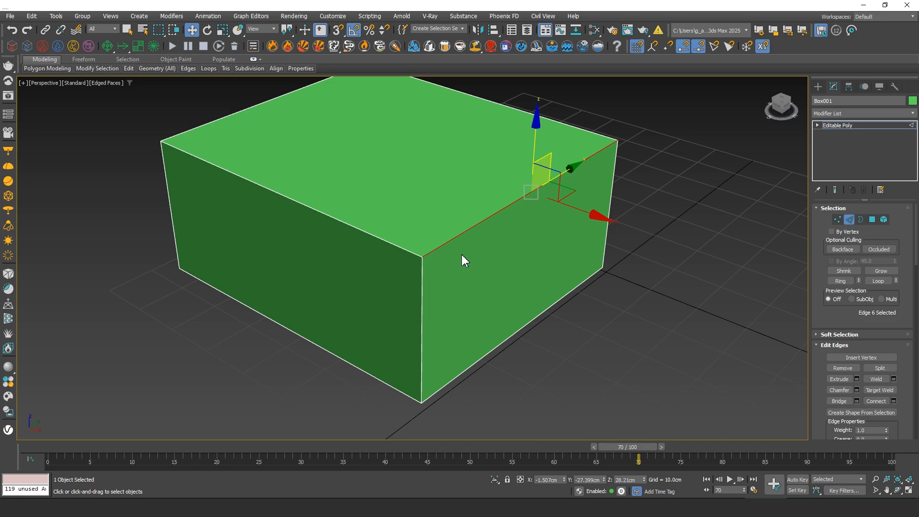
left_click(384, 239)
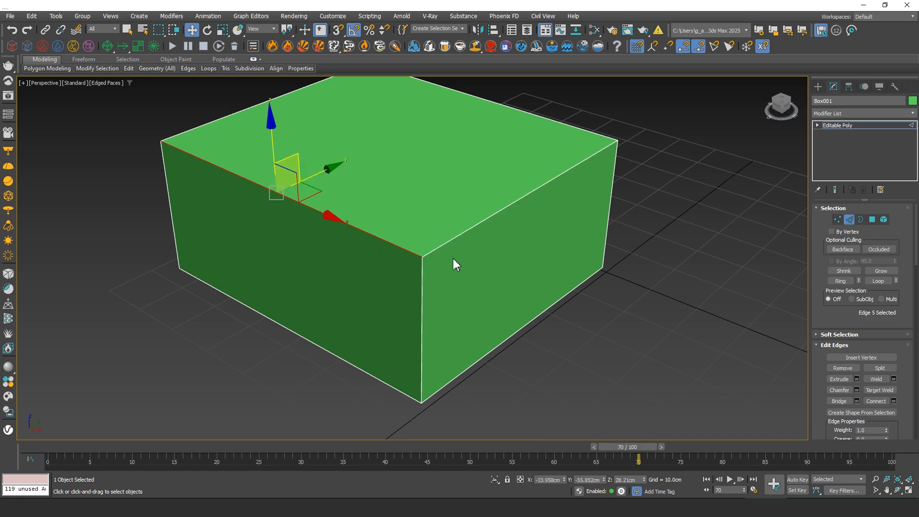
Step: Try moving the selected upper edge along the X axis and cancel the move
middle_click_drag(453, 259, 424, 235, "alt")
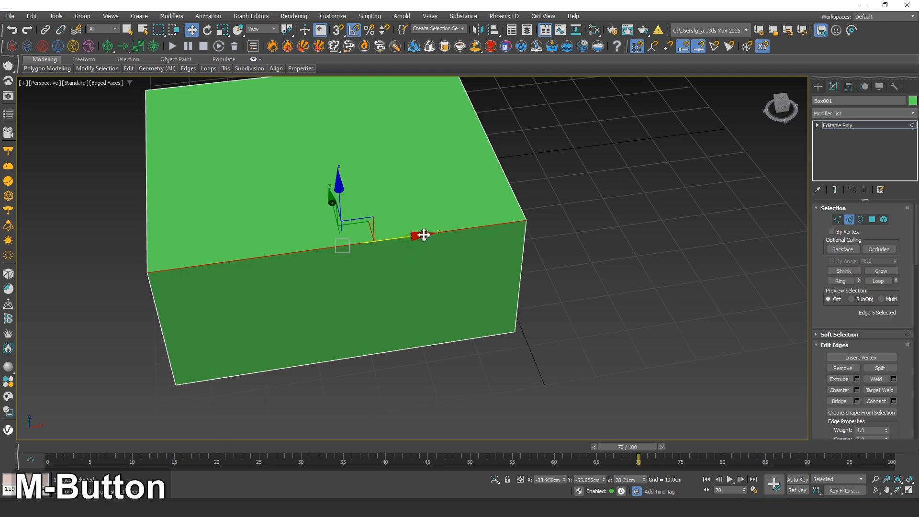
left_click_drag(424, 235, 295, 233)
right_click(295, 233)
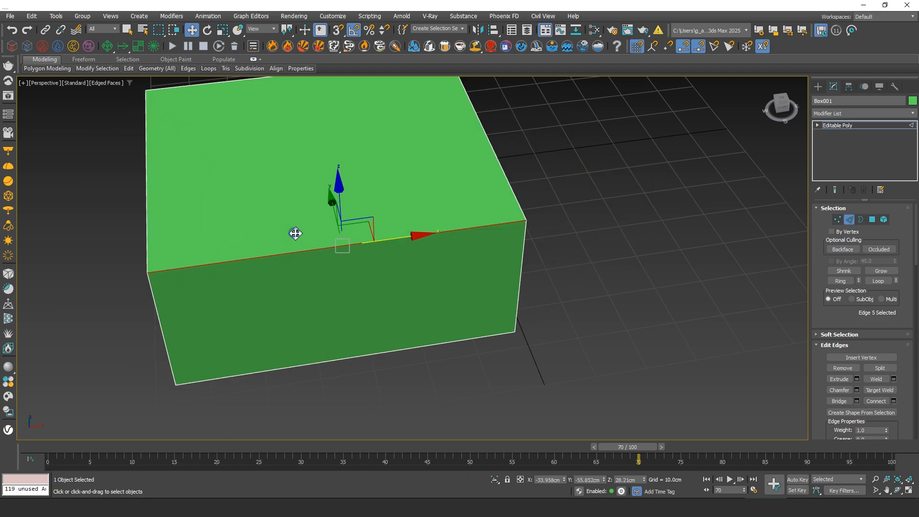
Step: Select the upper edge of the adjacent side face, try rotating it and cancel the rotation
middle_click_drag(476, 242, 458, 245, "alt")
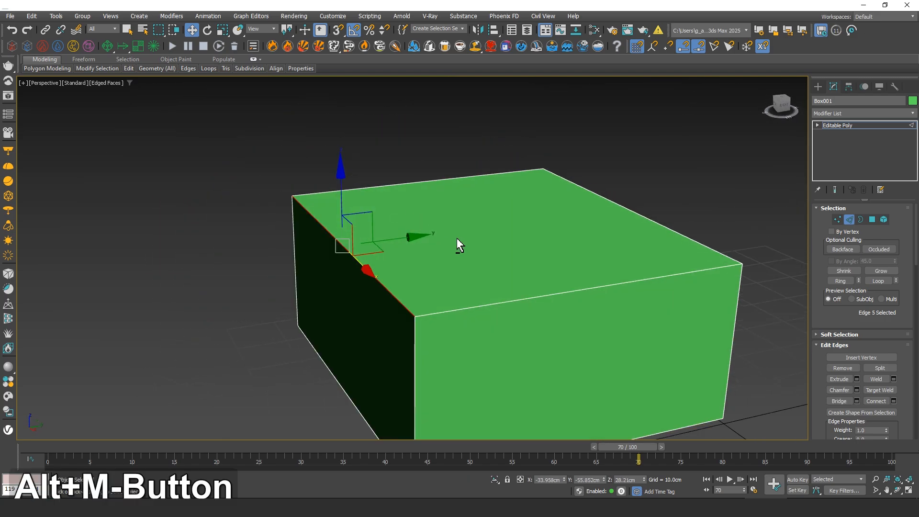
left_click(532, 294)
key("e")
left_click_drag(553, 239, 593, 255)
right_click(594, 255)
Step: Select three edges of the box with a region selection across the side face's upper and lower edges
middle_click_drag(464, 251, 493, 220)
middle_click_drag(494, 219, 518, 192, "alt")
scroll(516, 232, "down", 3)
left_click_drag(610, 340, 578, 183)
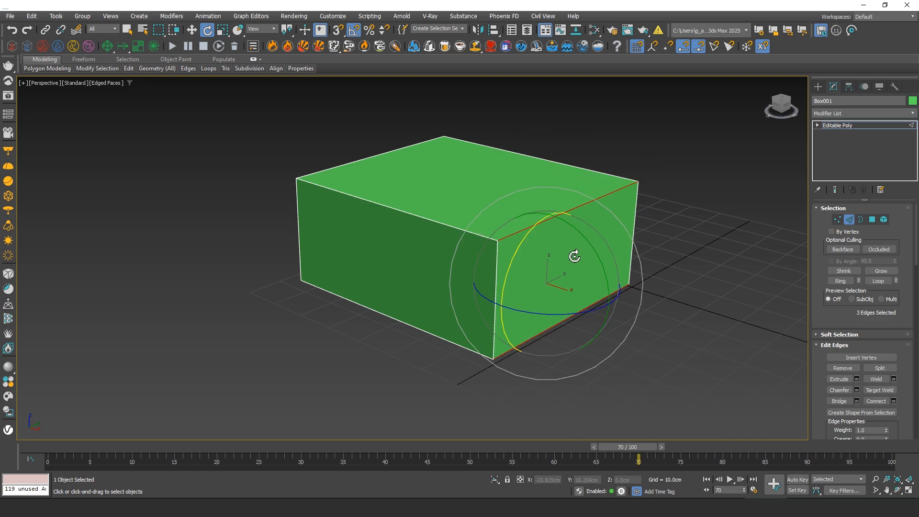
mouse_move(529, 232)
left_mouse_down()
mouse_move(517, 246)
mouse_move(545, 213)
mouse_move(527, 237)
left_mouse_up()
Step: Try scaling the three selected edges uniformly and cancel the scaling
middle_click_drag(548, 236, 519, 246, "alt")
key("r")
left_click_drag(554, 251, 563, 315)
right_click(563, 314)
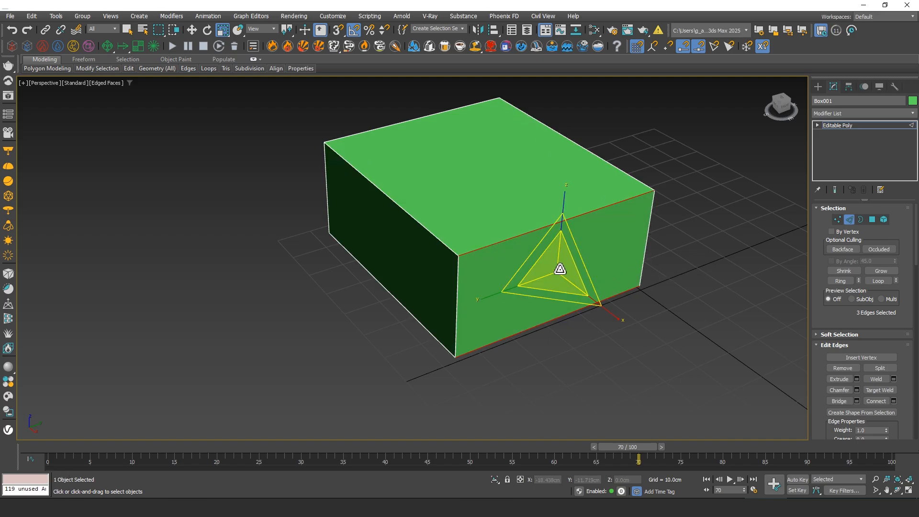
Step: Toggle the edged faces display off and on, both in edge editing and at whole-object level
middle_click_drag(505, 233, 493, 241)
key("F4")
key("F4")
key("F4")
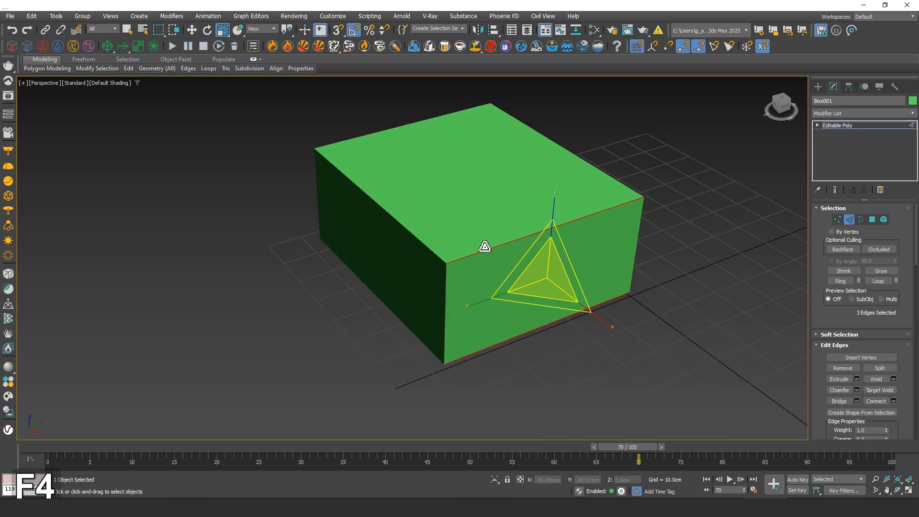
key("F4")
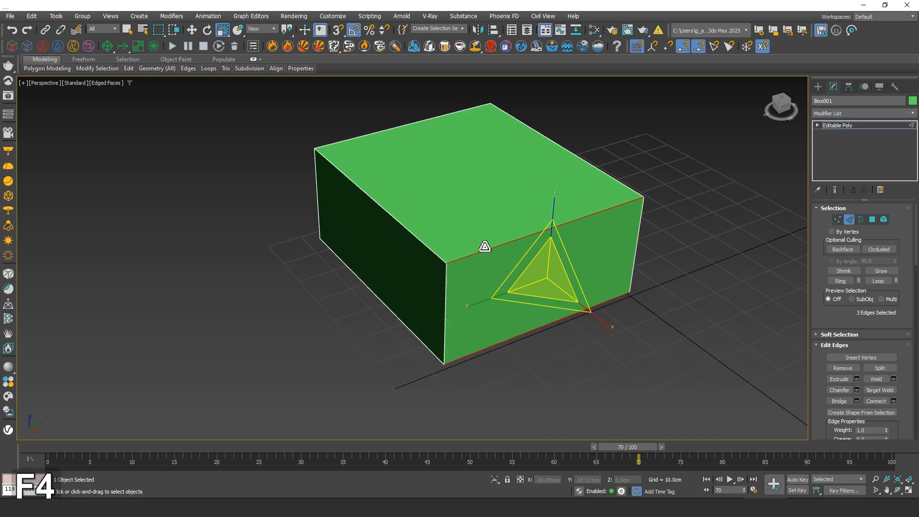
left_click(849, 220)
key("F4")
key("F4")
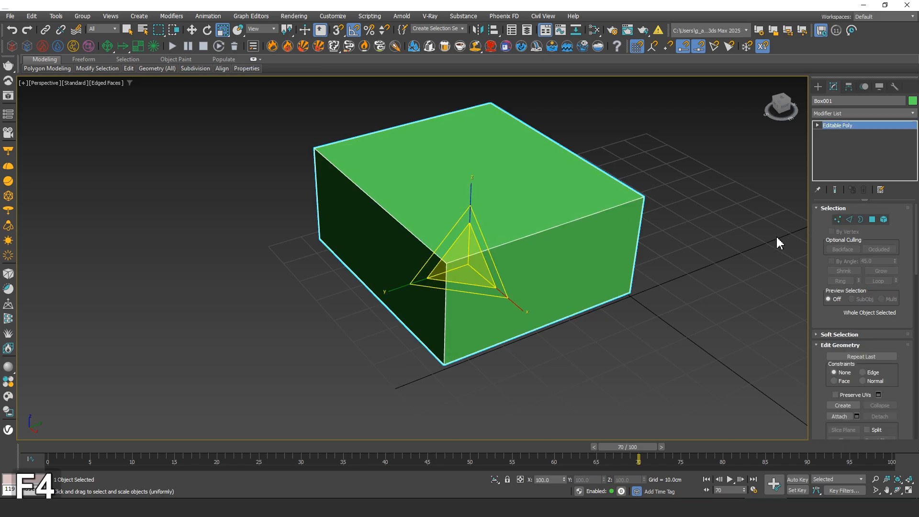
Step: Switch to polygon editing and select the top face and the two visible side faces in turn
left_click(871, 219)
left_click(511, 190)
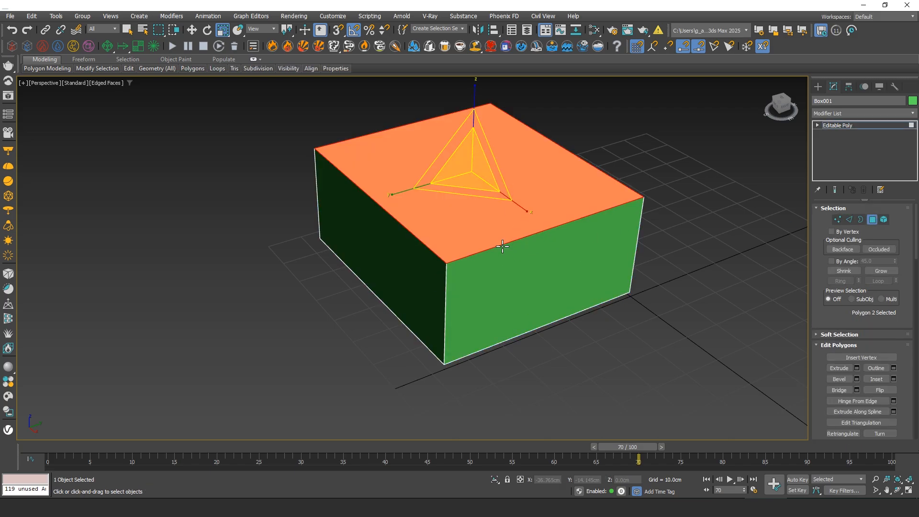
key("w")
middle_click_drag(545, 263, 560, 270, "alt")
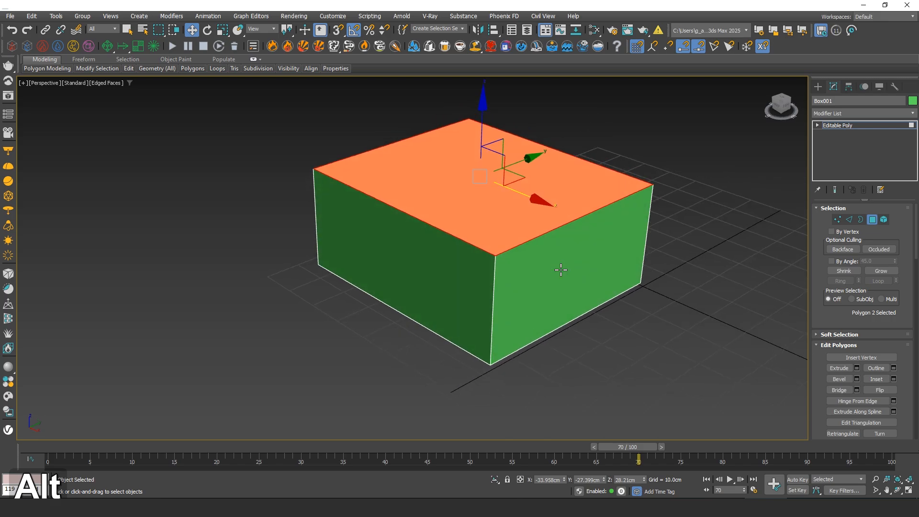
left_click(560, 270)
left_click(468, 216)
left_click(523, 284)
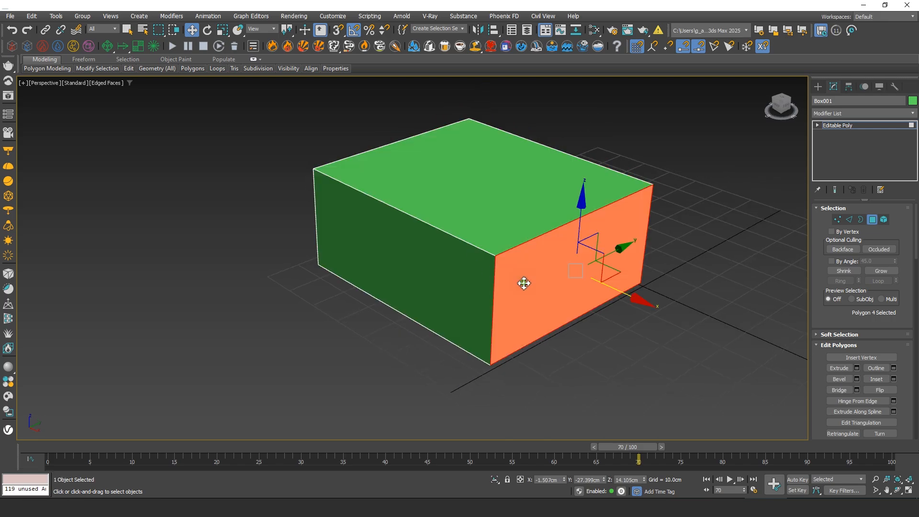
left_click(457, 284)
left_click(487, 233)
left_click(567, 273)
left_click(464, 287)
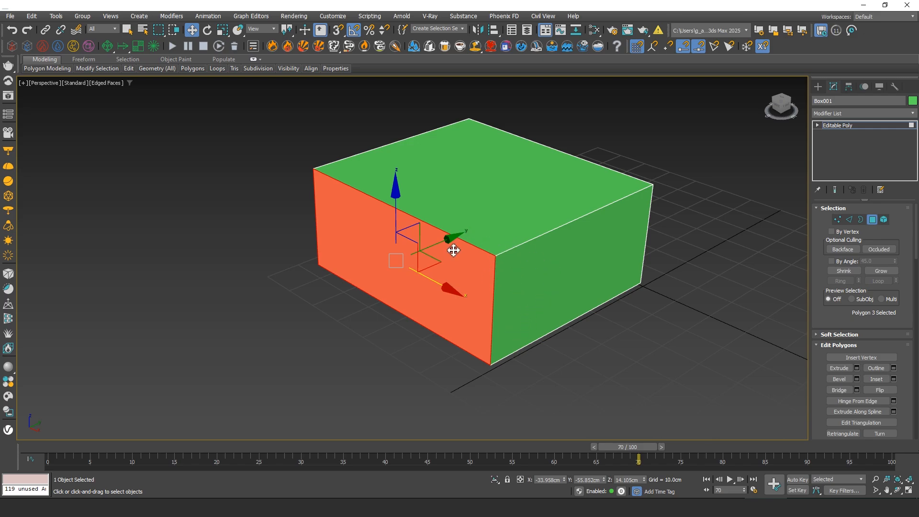
Step: Show the Rotate, Move and Scale gizmos in turn on the selected side face
key("e")
middle_click_drag(401, 288, 431, 287)
key("w")
key("e")
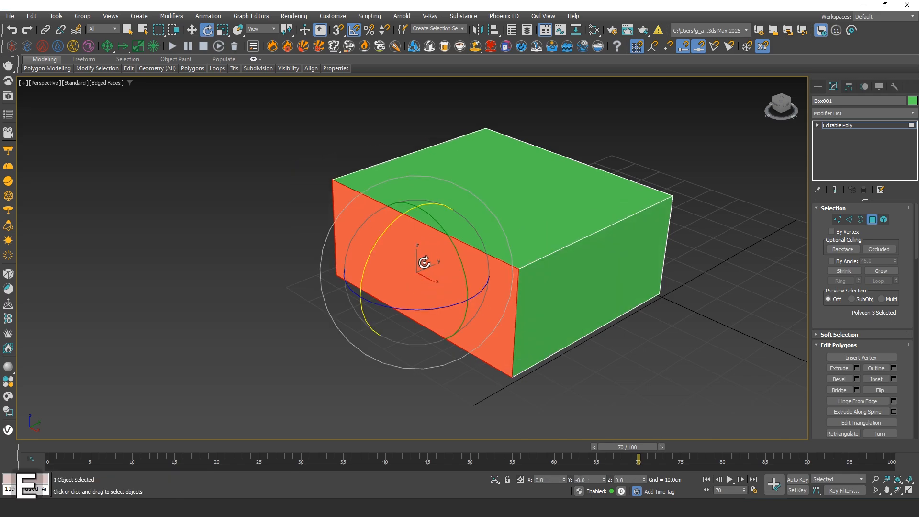
key("r")
left_click_drag(417, 263, 433, 247)
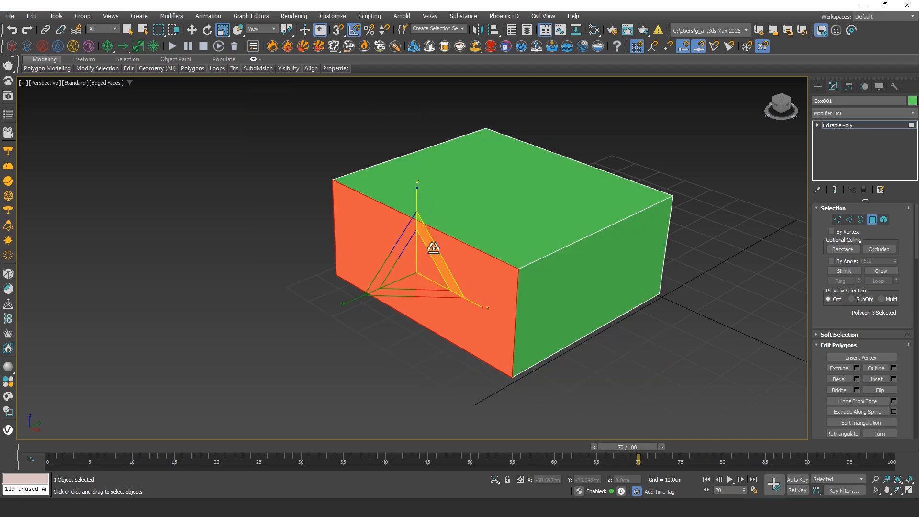
middle_click_drag(434, 247, 468, 262, "alt")
Step: Try moving and rotating the selected side face and undo the changes
key("w")
middle_click_drag(434, 273, 474, 254, "alt")
key("e")
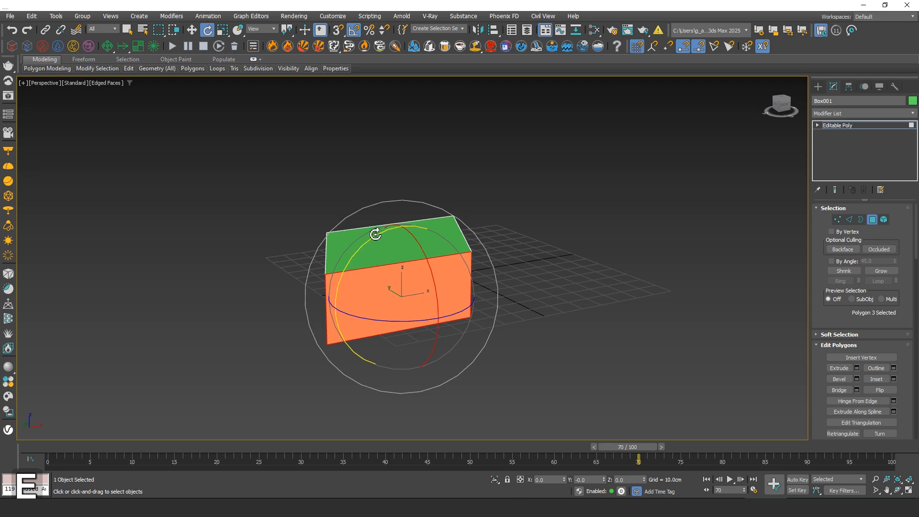
left_click_drag(388, 233, 420, 262)
key("ctrl+z")
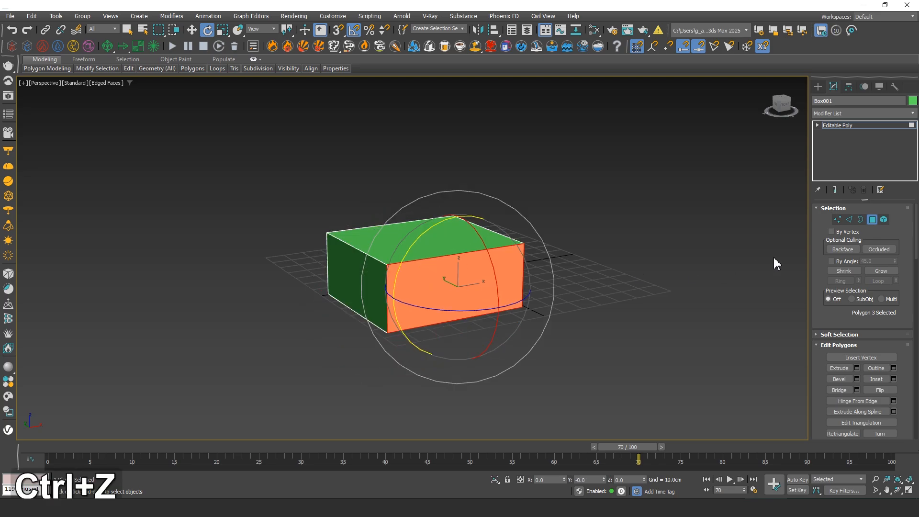
Step: Check the border level briefly, return to polygon editing and delete the selected side face
left_click(861, 219)
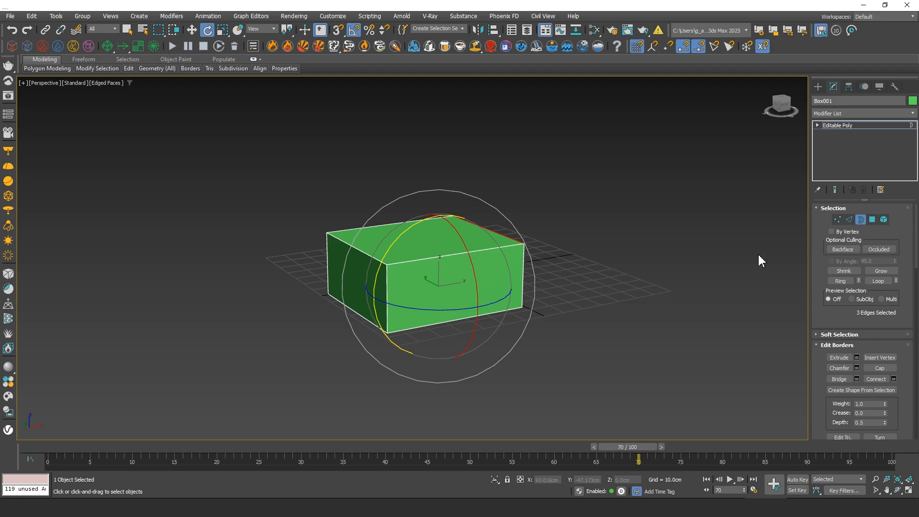
left_click(871, 220)
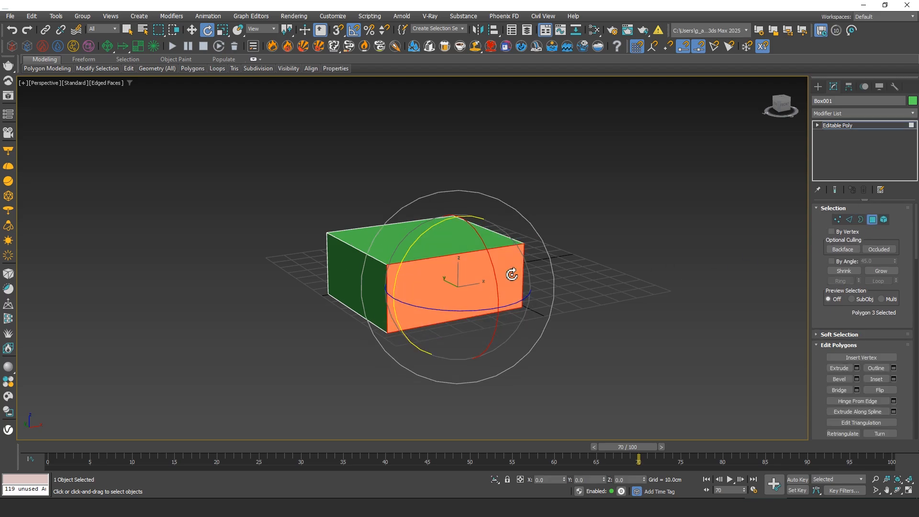
key("Delete")
Step: Switch to border editing with the Move tool and select the open border around the missing face
left_click(860, 220)
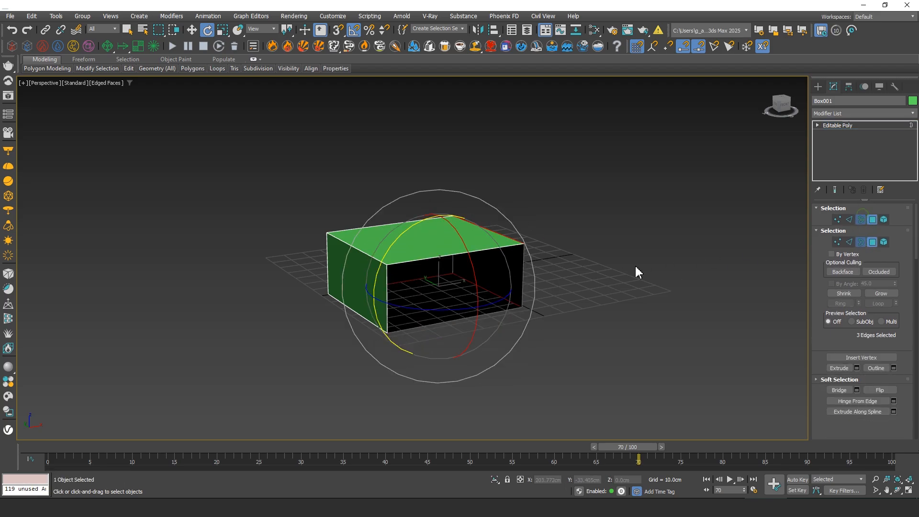
scroll(431, 259, "up", 5)
key("w")
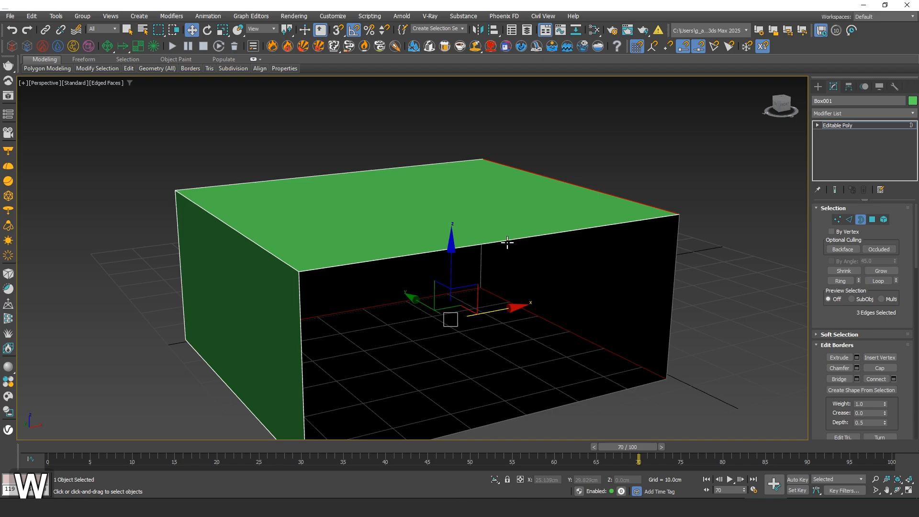
left_click(507, 243)
middle_click_drag(490, 260, 315, 214, "alt")
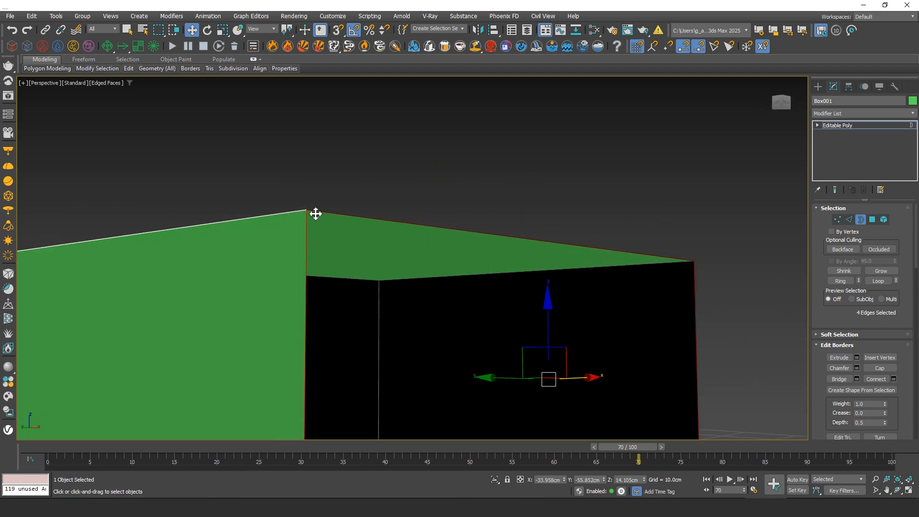
Step: Undo the border selection and the deletion of the side face
scroll(316, 214, "up", 3)
scroll(466, 262, "down", 2)
middle_click_drag(466, 262, 451, 317)
scroll(465, 236, "down", 3)
key("ctrl+z")
key("ctrl+z")
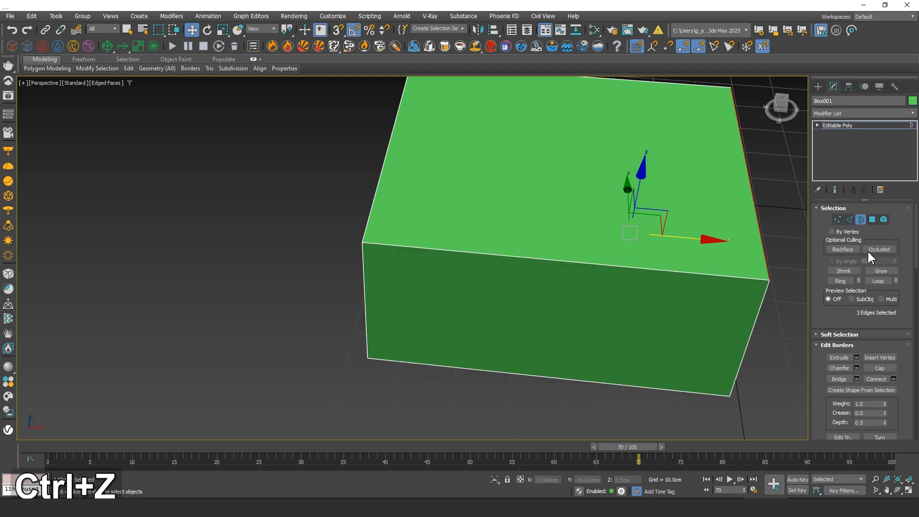
Step: Switch to element editing and select the entire box element
left_click(883, 219)
left_click(595, 217)
middle_click_drag(491, 246, 555, 237, "alt")
scroll(550, 232, "down", 3)
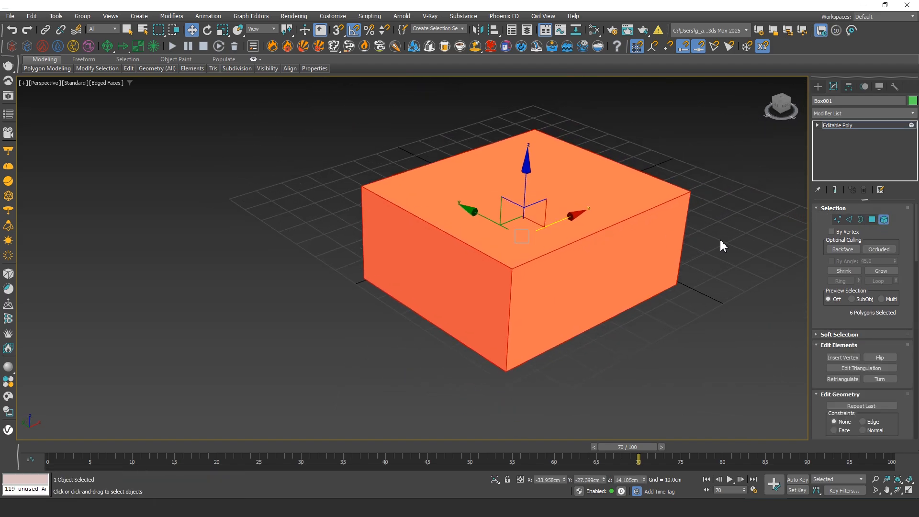
Step: Try rotating the selected box element and cancel the rotation
key("e")
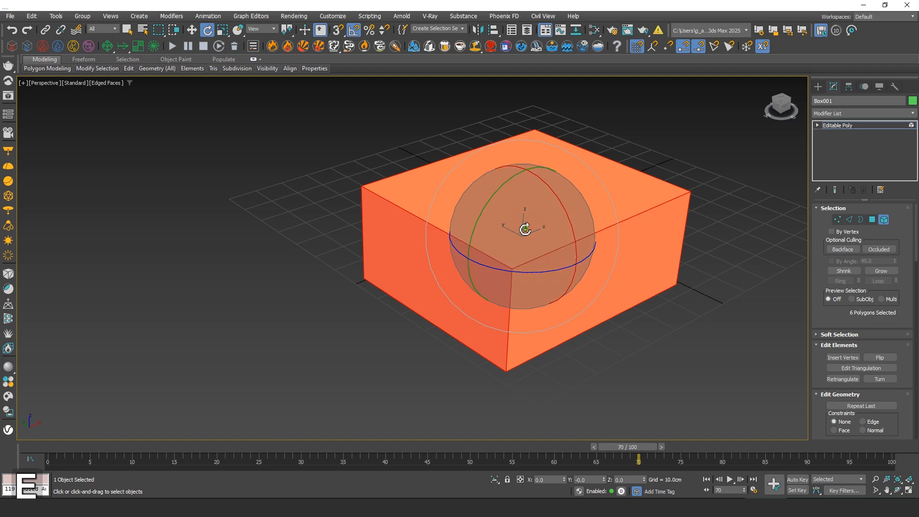
left_click_drag(525, 229, 529, 277)
right_click(532, 277)
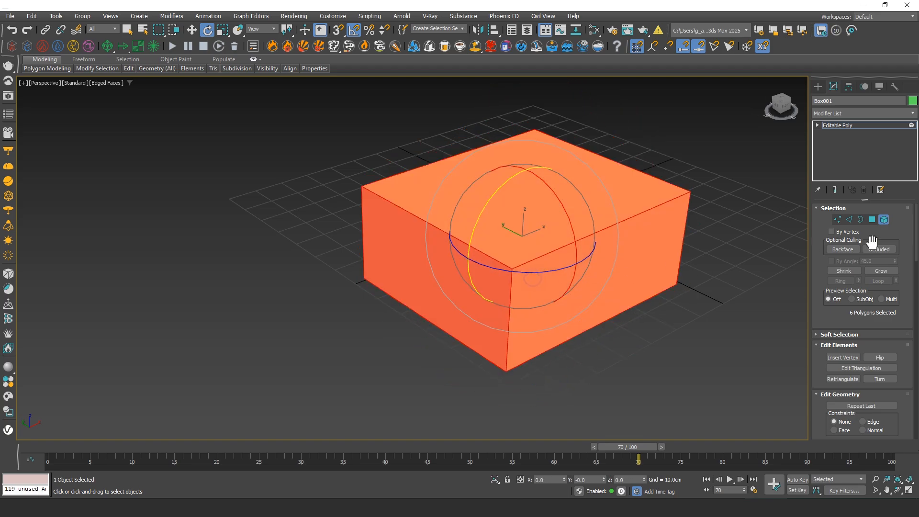
Step: Select only the top face in polygon editing with the Move tool and return to whole-object level
left_click(883, 220)
left_click(870, 219)
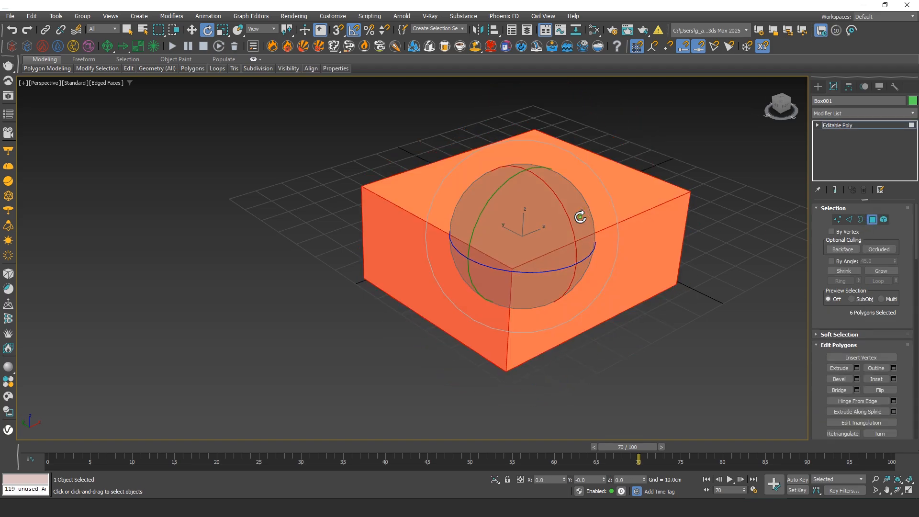
left_click(579, 217)
key("w")
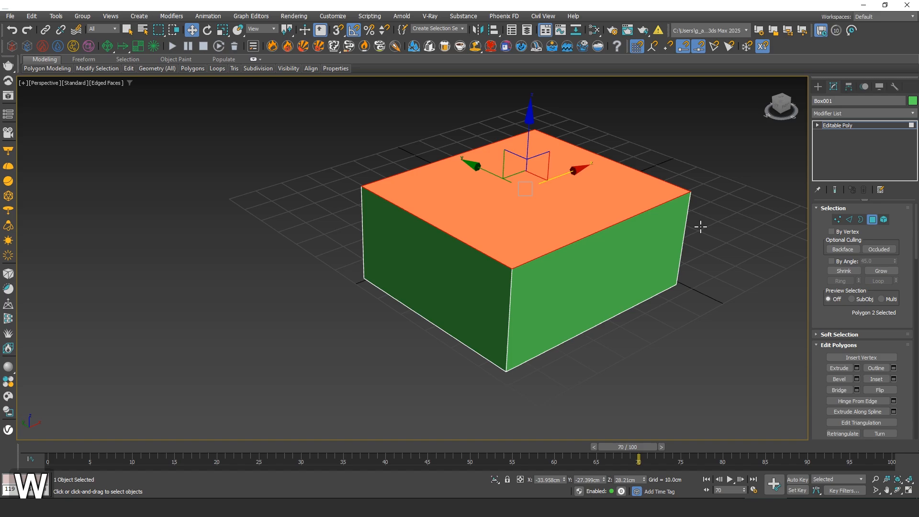
left_click(871, 220)
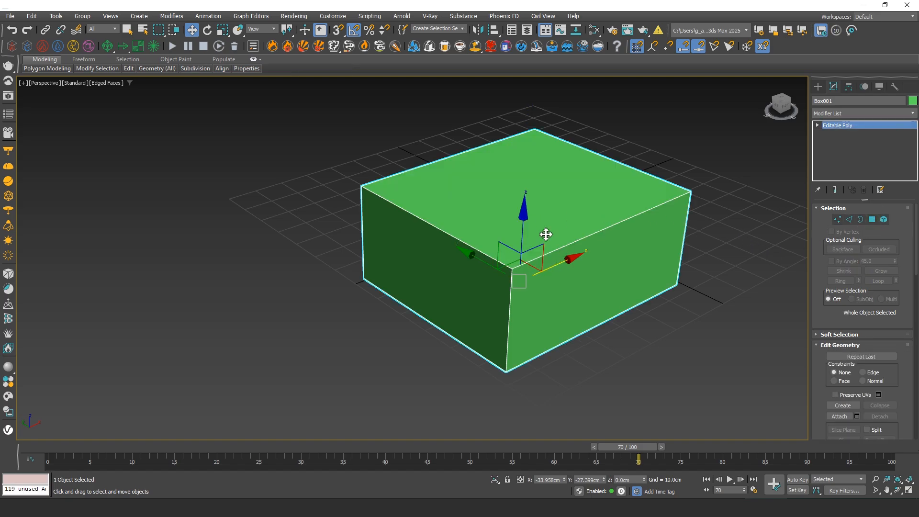
Step: Frame the box in the viewport and expand the Editable Poly entry to list its sub-object levels
middle_click_drag(564, 224, 539, 234)
key("z")
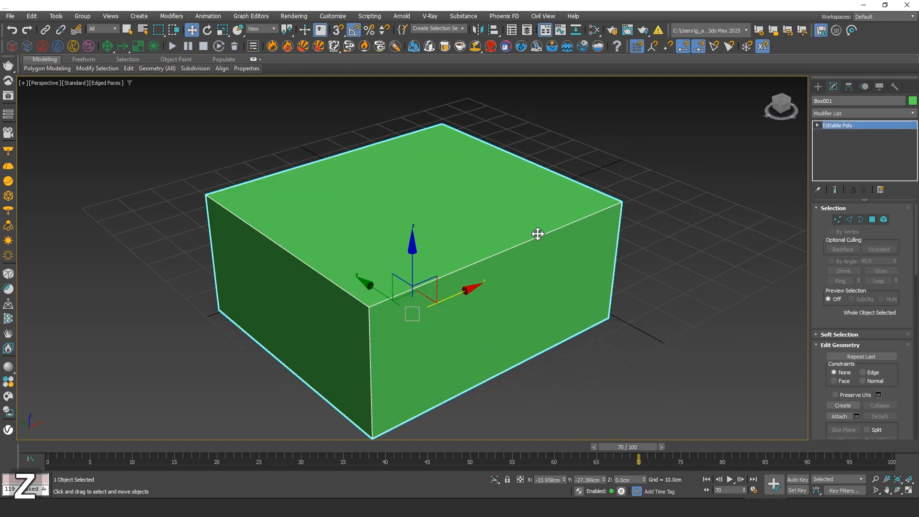
left_click(817, 125)
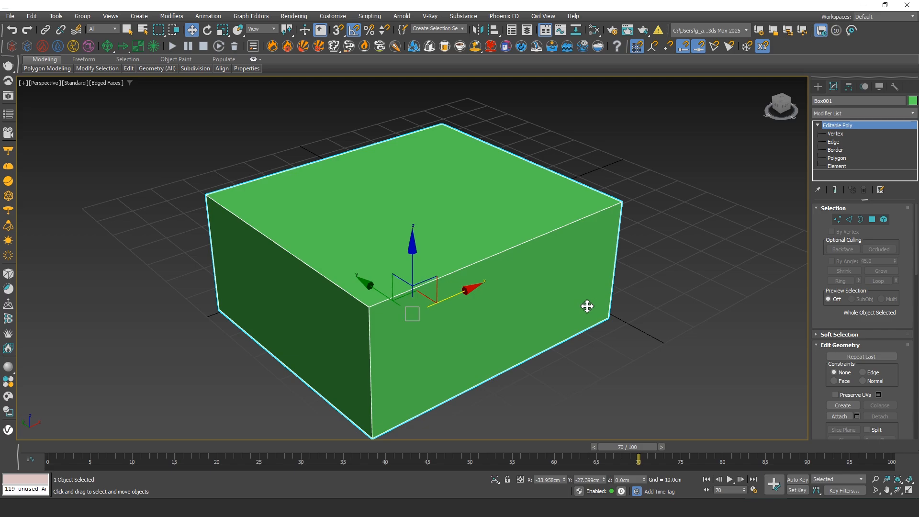
Step: Switch through vertex editing to edge editing and select the near upper edge of the side face
key("1")
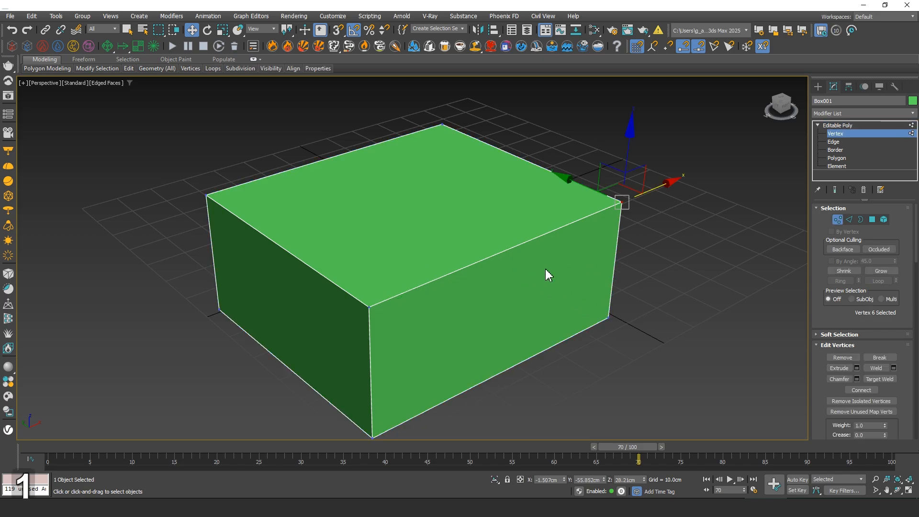
key("2")
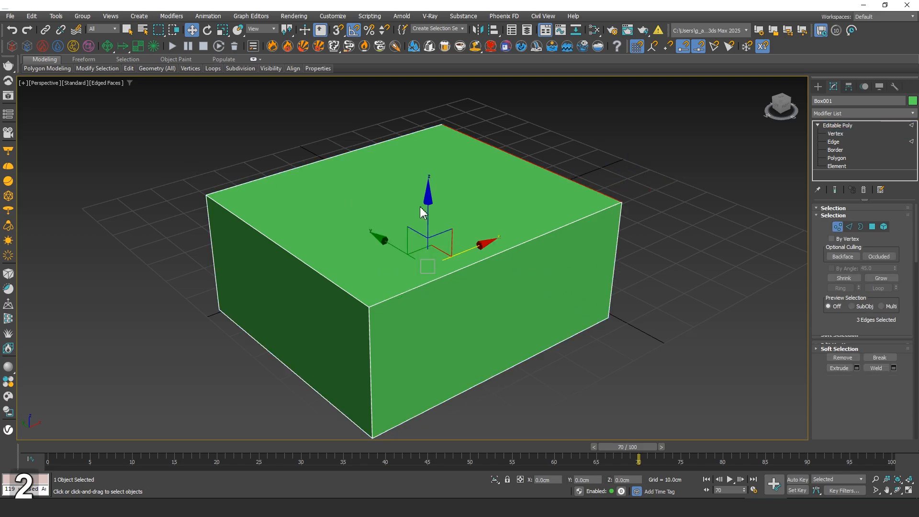
left_click(499, 254)
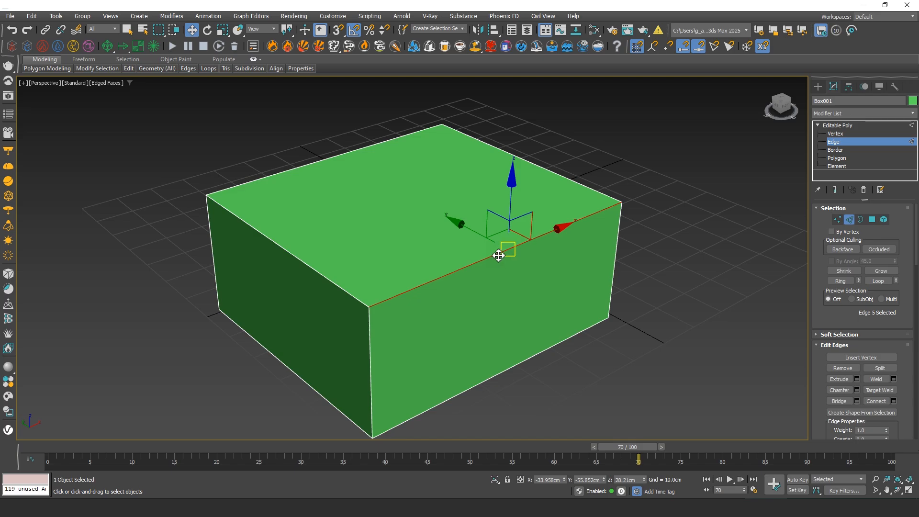
Step: Switch through border editing to polygon editing and select the top face
key("3")
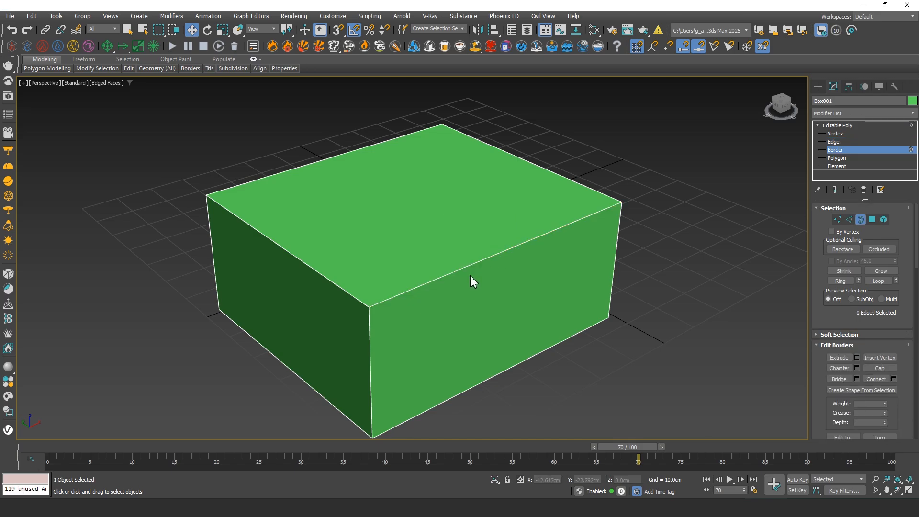
key("4")
left_click(472, 265)
Step: Pick the box in element editing and return through vertex editing to whole-object level
key("5")
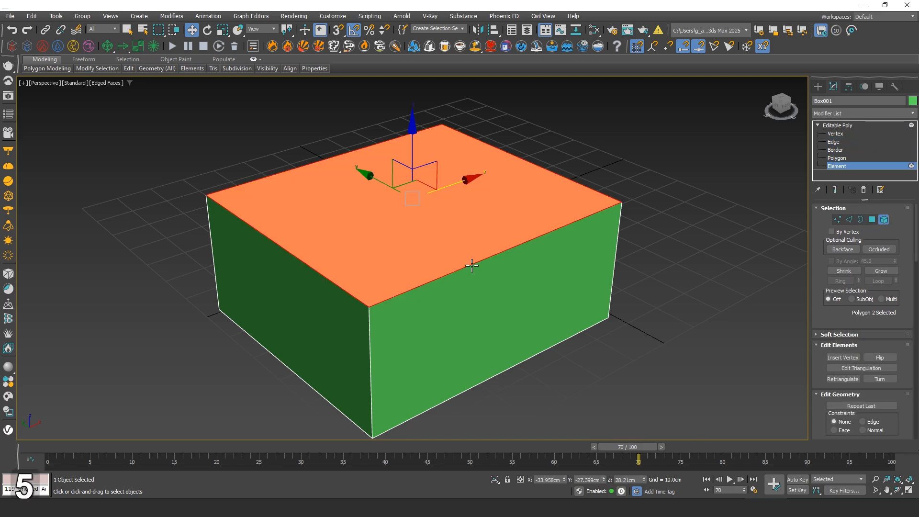
left_click(478, 278)
key("1")
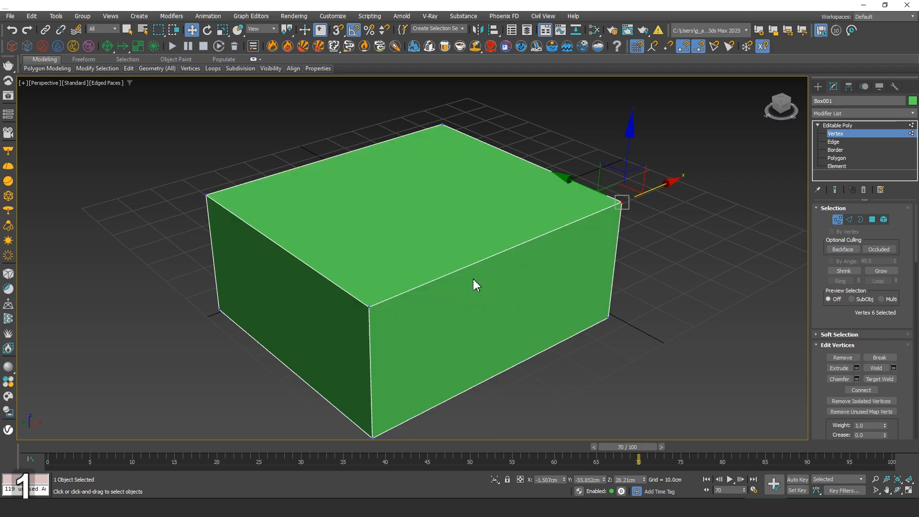
key("6")
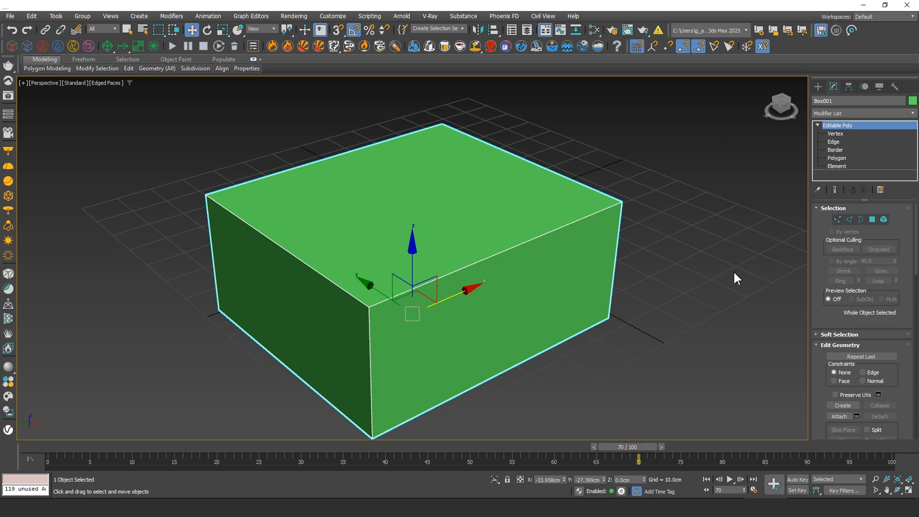
Step: Switch the box to polygon editing and select only its near side face
scroll(823, 306, "down", 3)
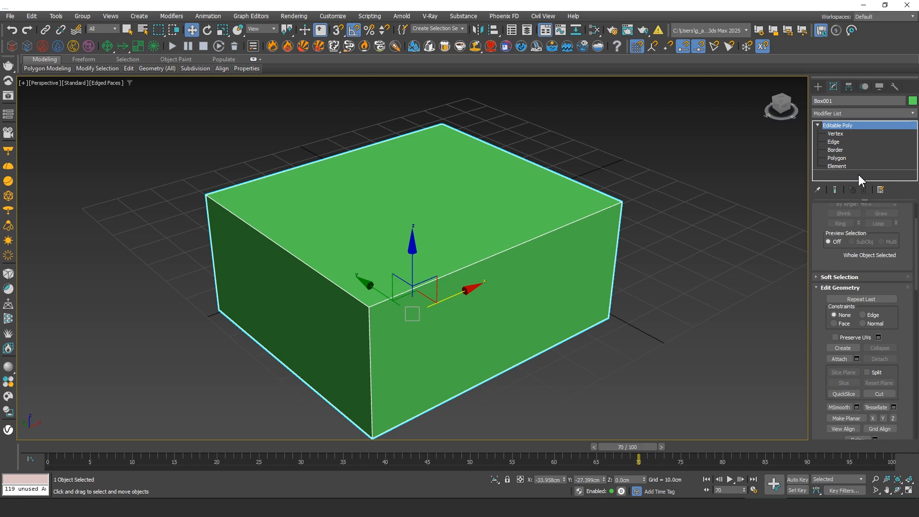
left_click(851, 158)
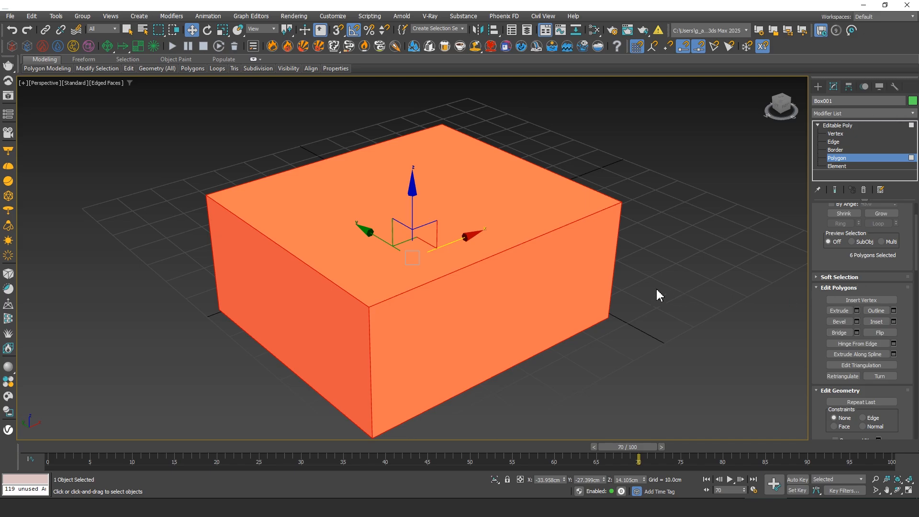
left_click(598, 287)
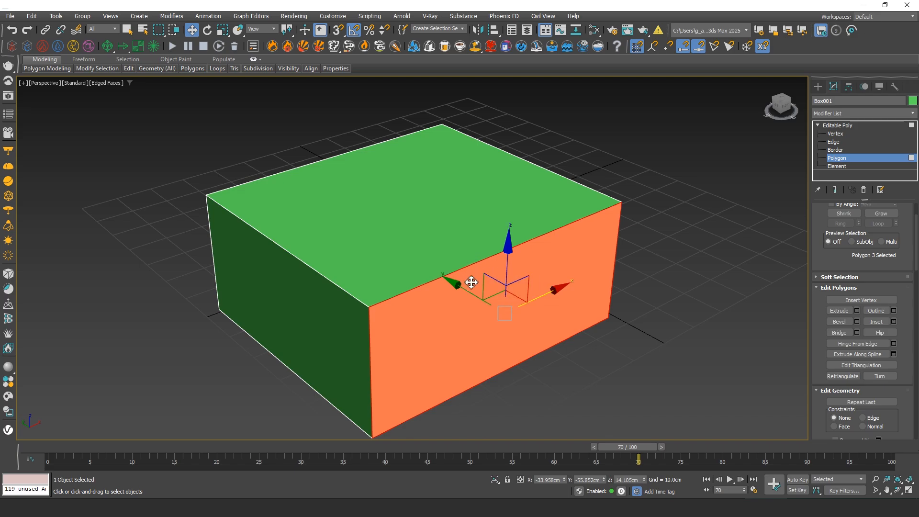
Step: Try a 1 cm inset on the selected side face
middle_click_drag(472, 282, 494, 252, "alt")
scroll(497, 257, "up", 3)
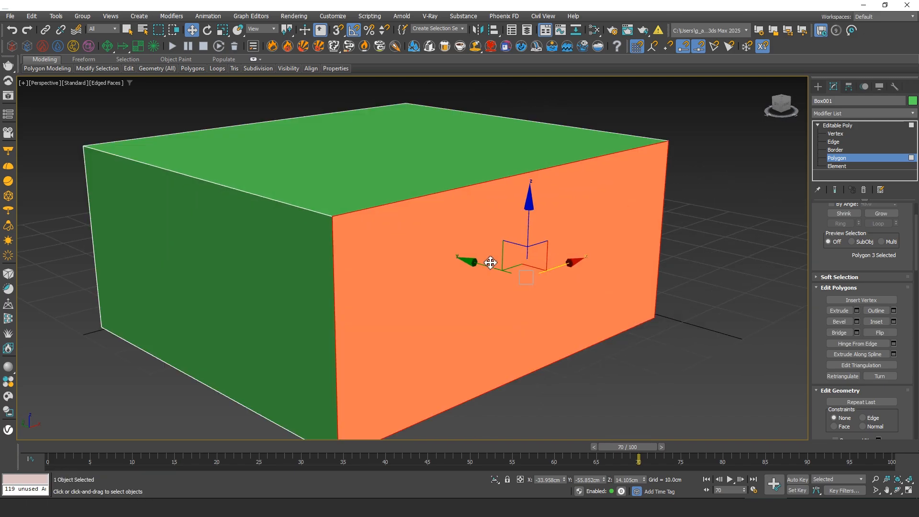
right_click(488, 256)
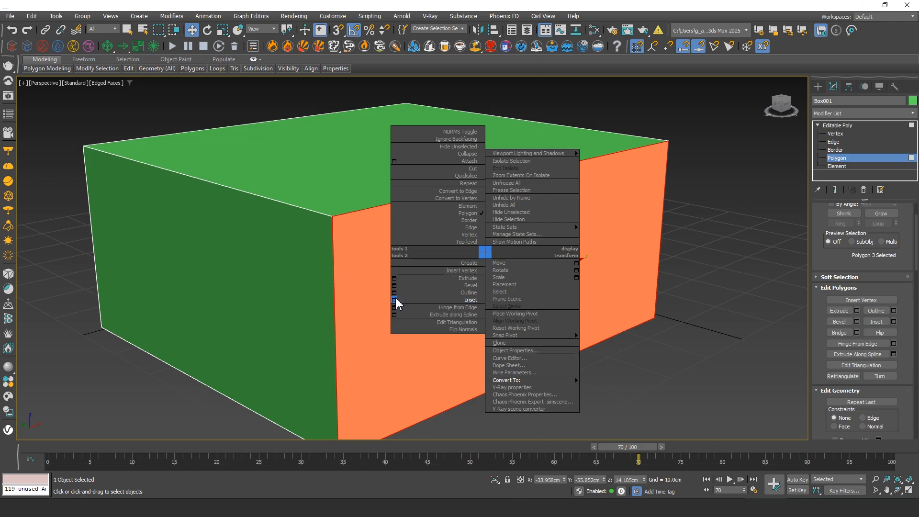
left_click(395, 299)
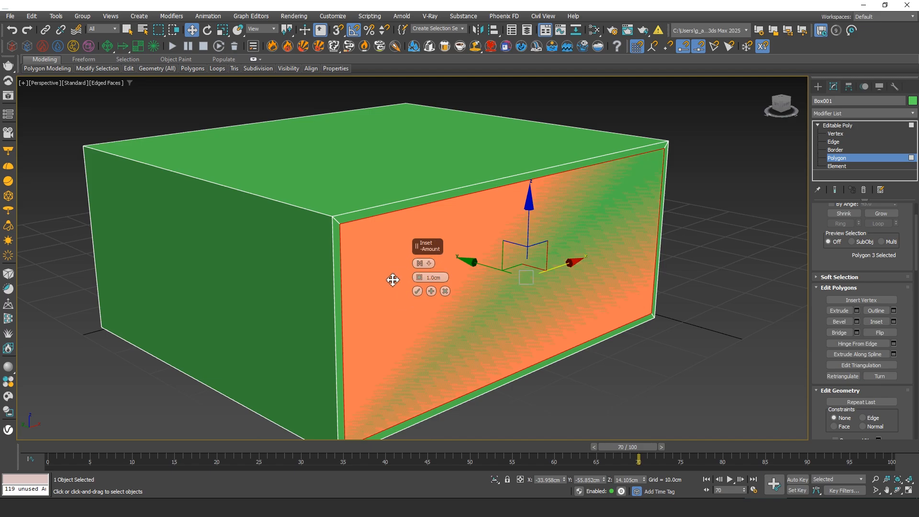
mouse_move(419, 277)
left_mouse_down()
mouse_move(421, 263)
mouse_move(428, 269)
left_mouse_up()
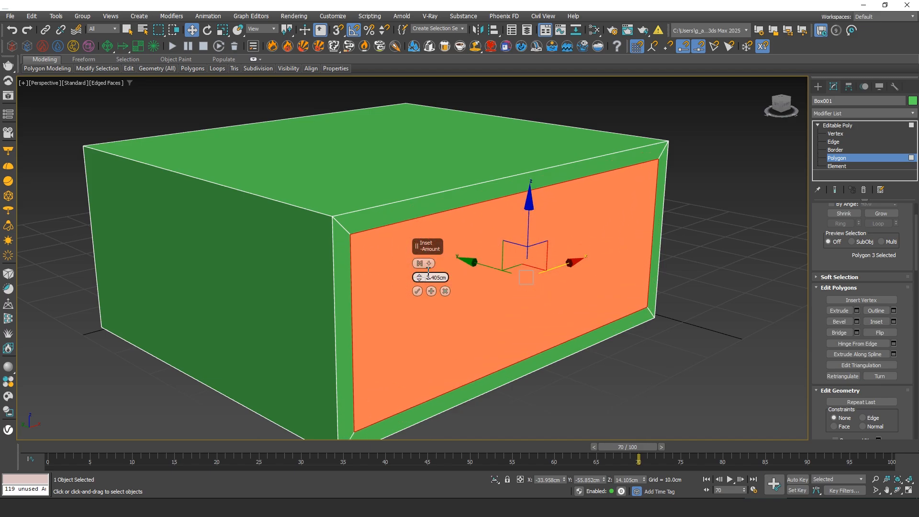
double_click(434, 278)
type("1")
middle_click(374, 273)
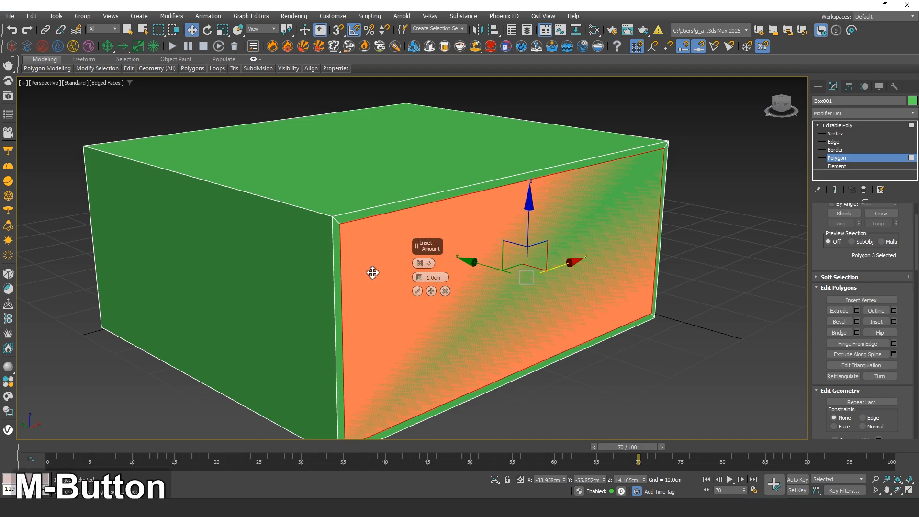
left_click(445, 290)
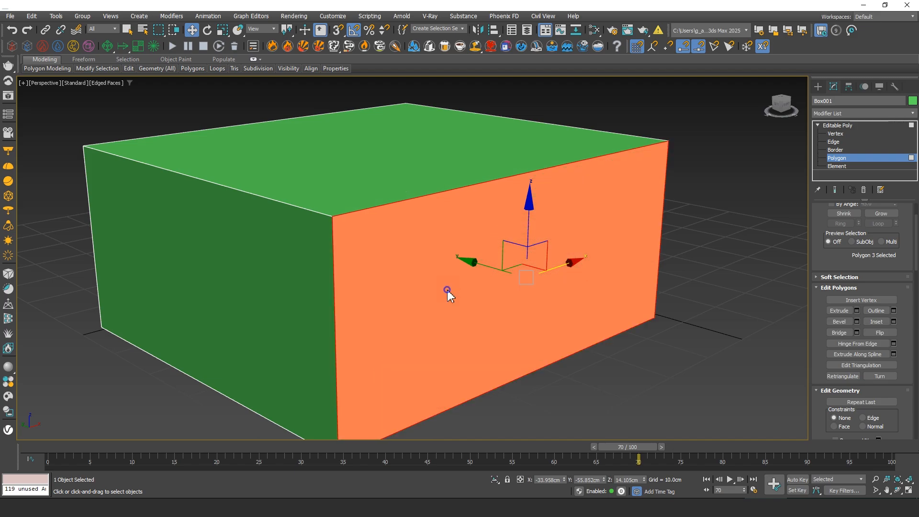
Step: Try insetting the selected side face freehand in the viewport
right_click(445, 289)
left_click(439, 334)
left_click_drag(437, 332, 453, 277)
right_click(453, 277)
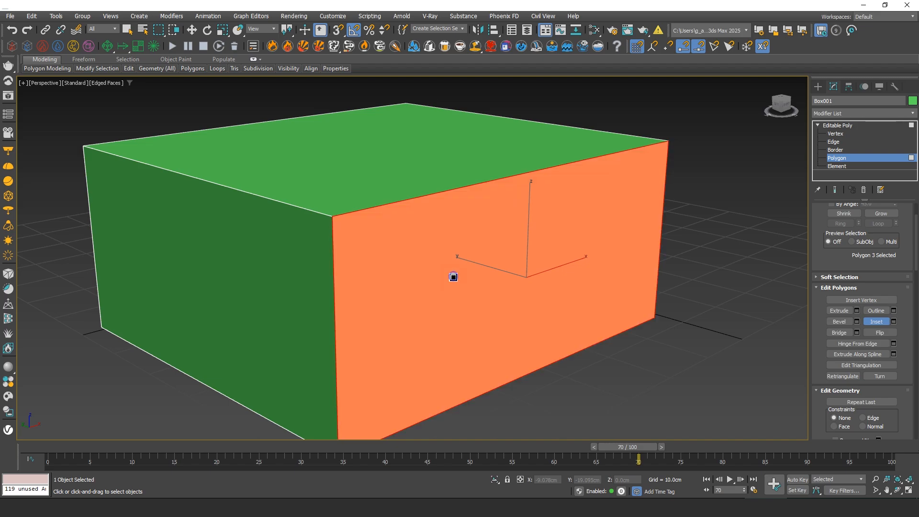
left_click(876, 321)
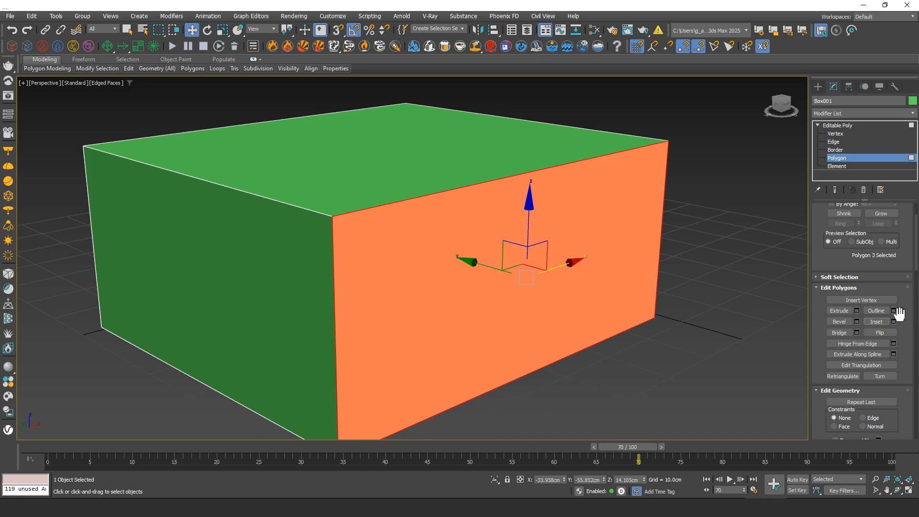
Step: Inset the selected side face with an exact amount of 2 cm
right_click(538, 248)
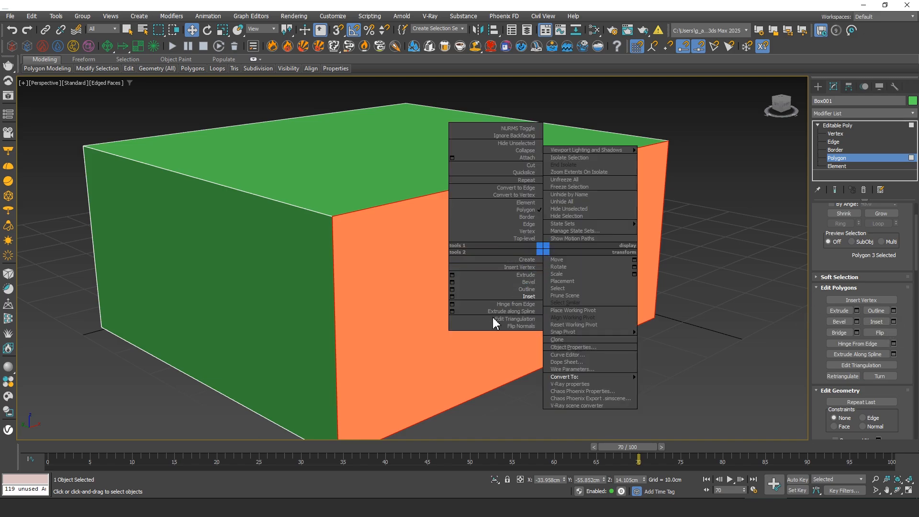
left_click(458, 299)
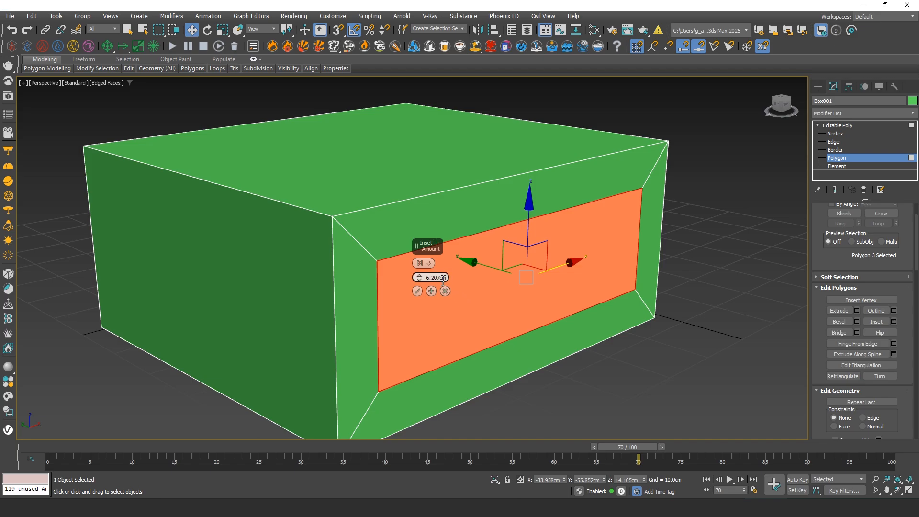
type("1")
middle_click(398, 289)
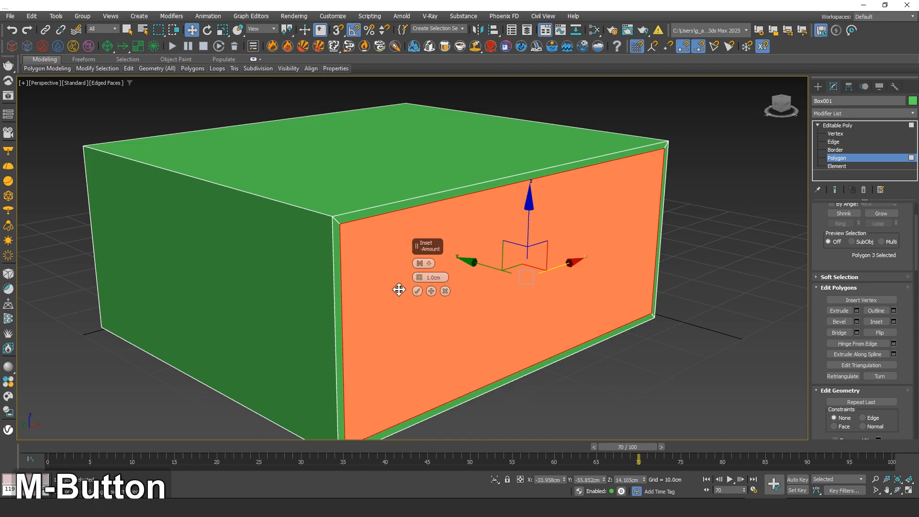
double_click(434, 278)
type("2")
middle_click(389, 290)
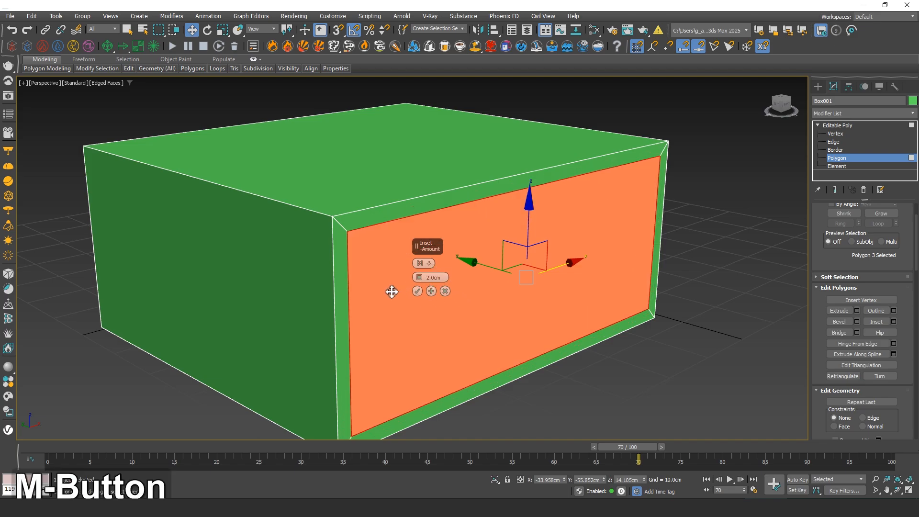
left_click(417, 291)
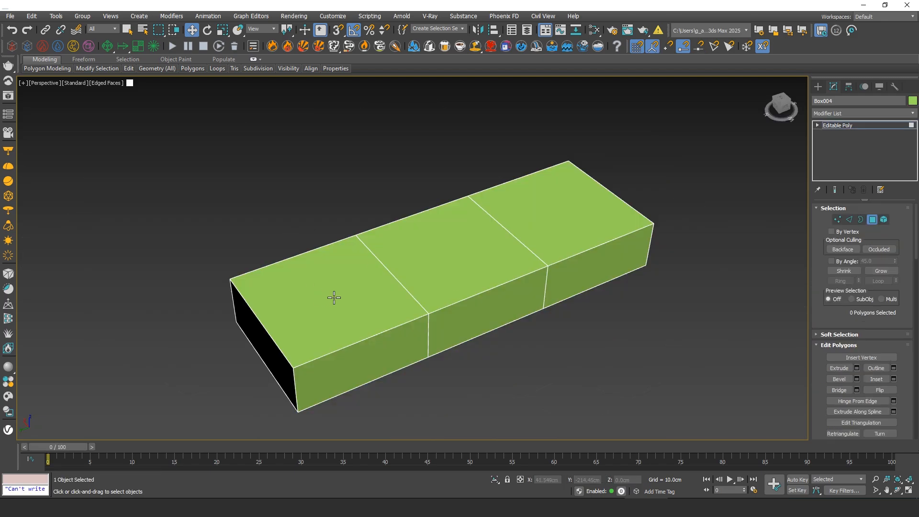
Step: Select the three top polygons of the long box and inset them as a group by about 4.3 cm
left_click(334, 298)
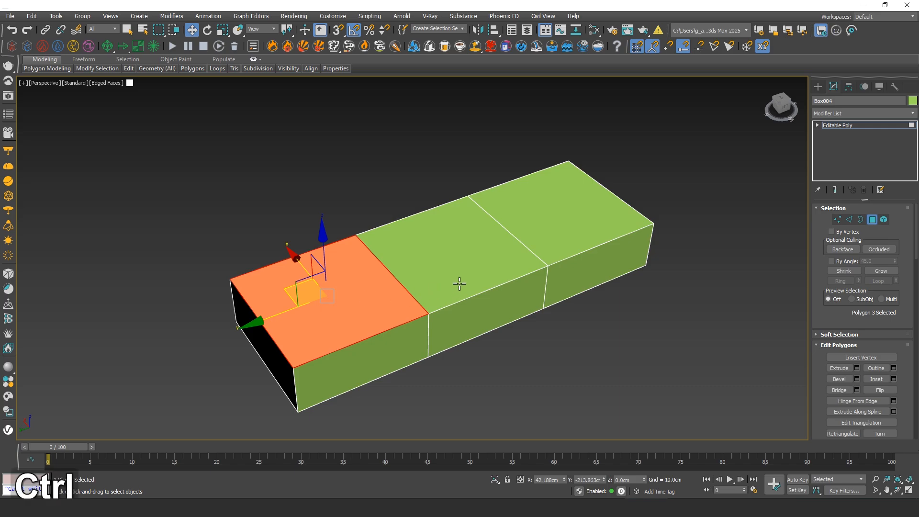
left_click(460, 268, "ctrl")
left_click(576, 234, "ctrl")
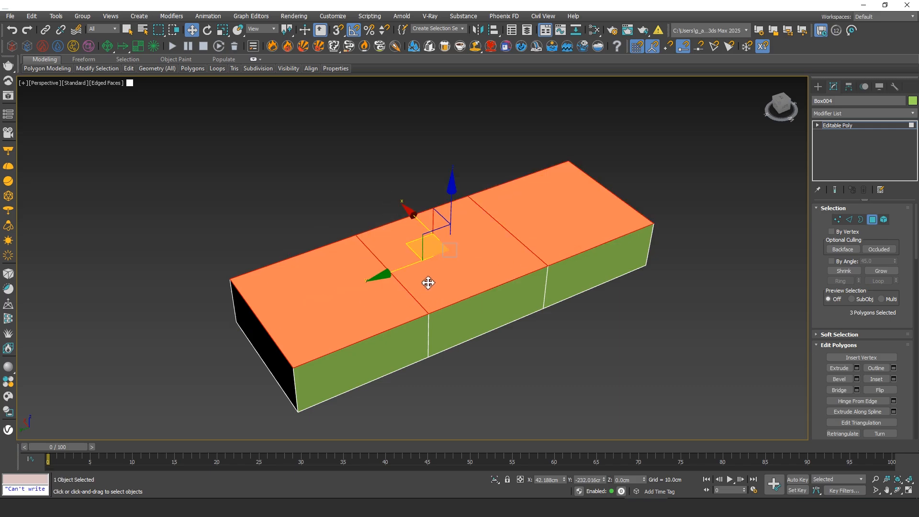
right_click(437, 271)
left_click(346, 320)
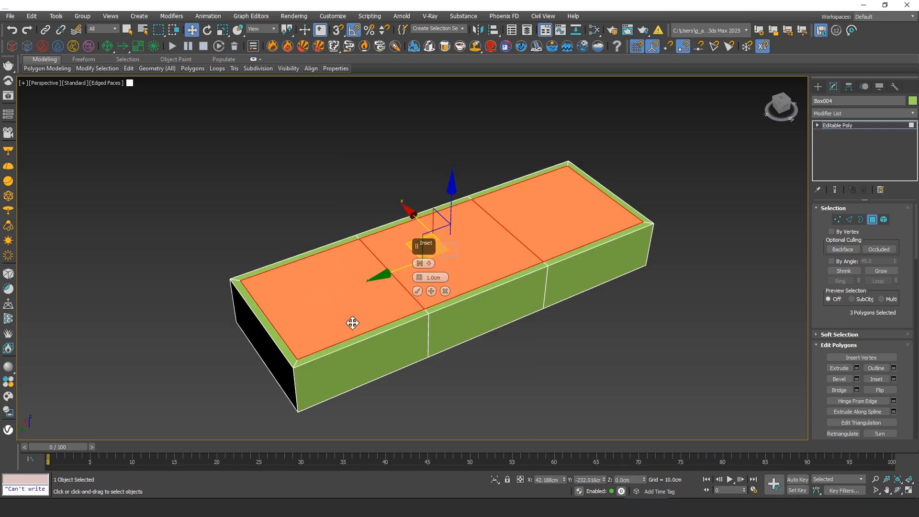
mouse_move(422, 272)
left_mouse_down()
mouse_move(421, 257)
mouse_move(423, 271)
left_mouse_up()
Step: Change the inset type of the three top polygons to By Polygon and adjust the inset amount
left_click(419, 263)
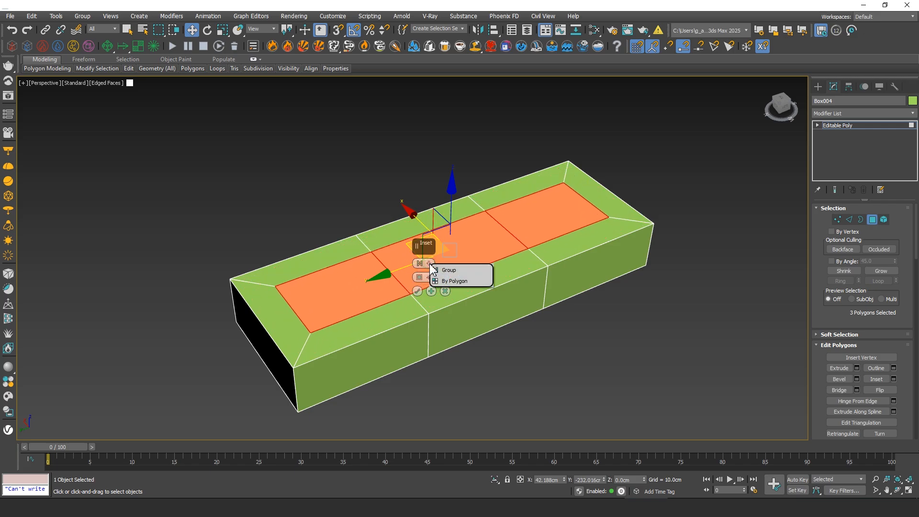
left_click(455, 281)
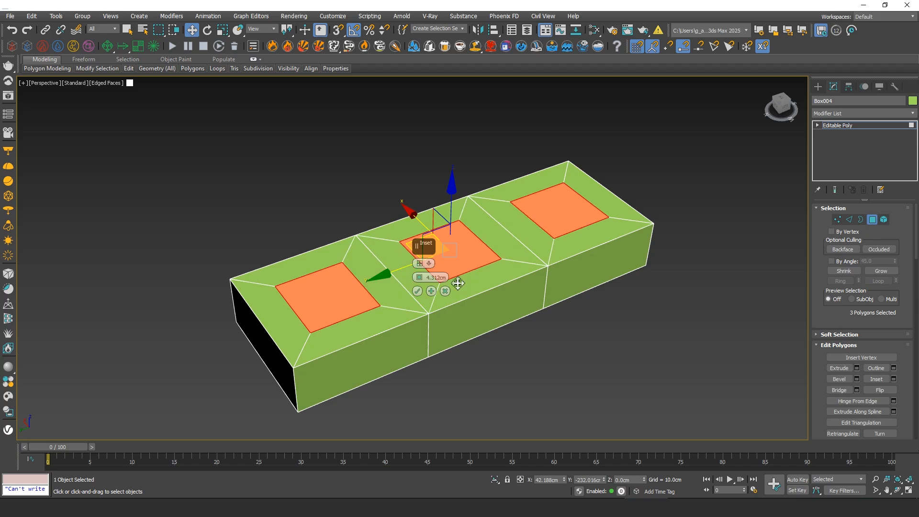
left_click_drag(423, 281, 415, 280)
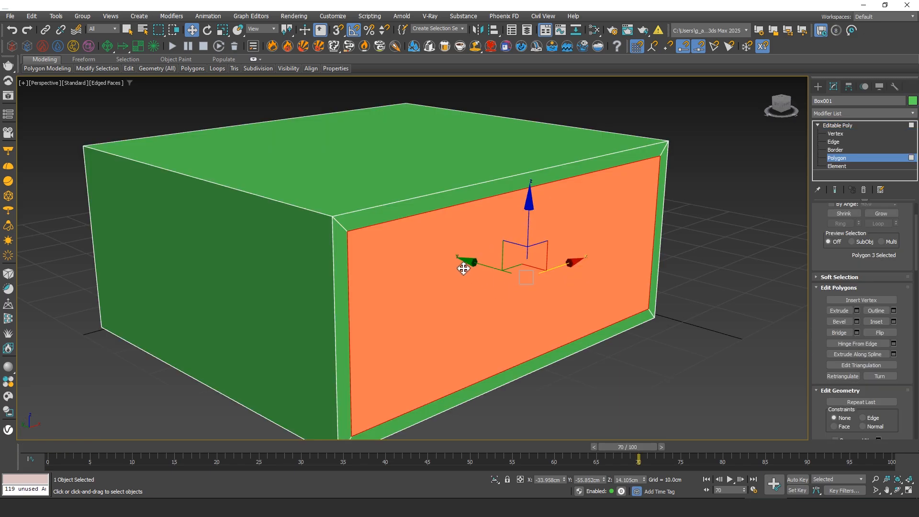
Step: Extrude the inset side face of the box outward with a height of 5 cm
mouse_move(478, 275)
middle_mouse_down()
mouse_move(477, 250)
mouse_move(463, 258)
mouse_move(476, 261)
middle_mouse_up()
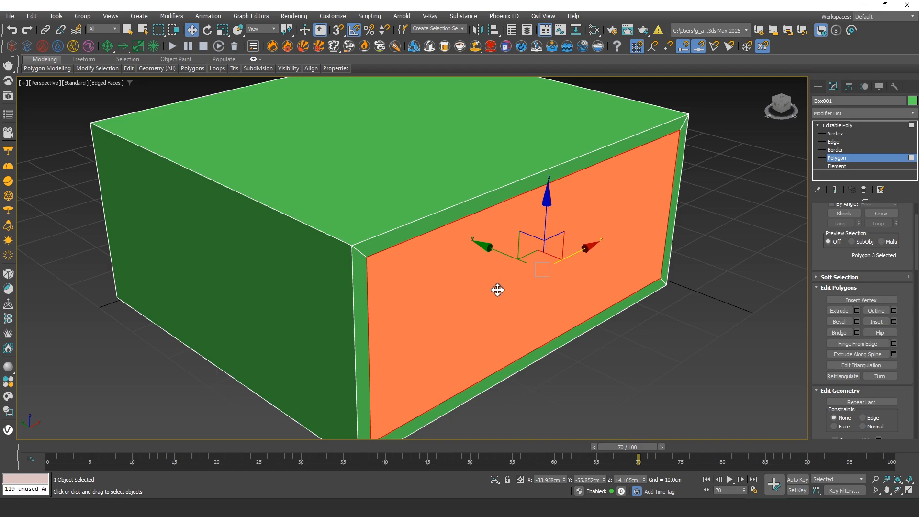
middle_click_drag(500, 287, 501, 274, "alt")
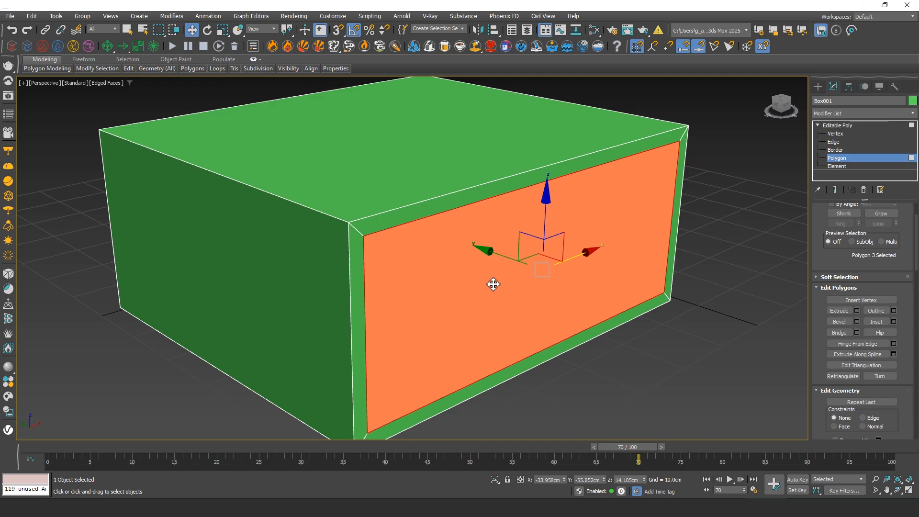
right_click(492, 285)
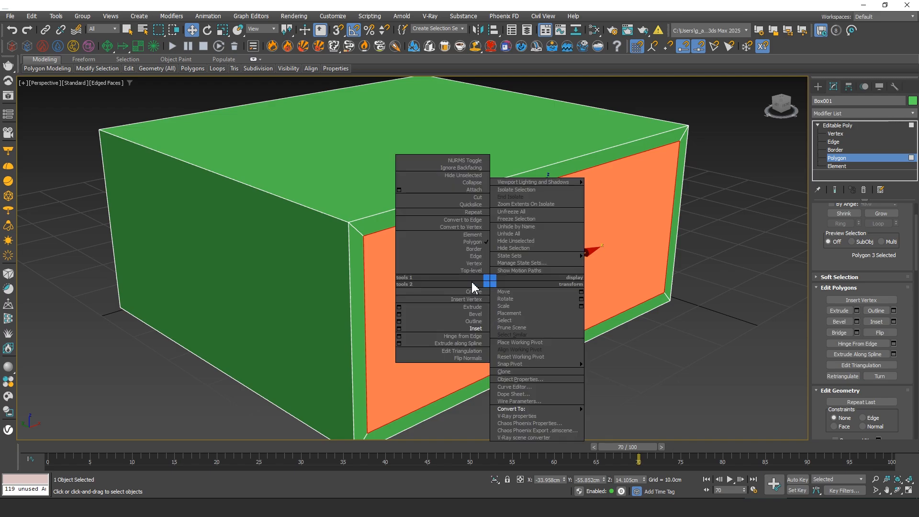
left_click(410, 307)
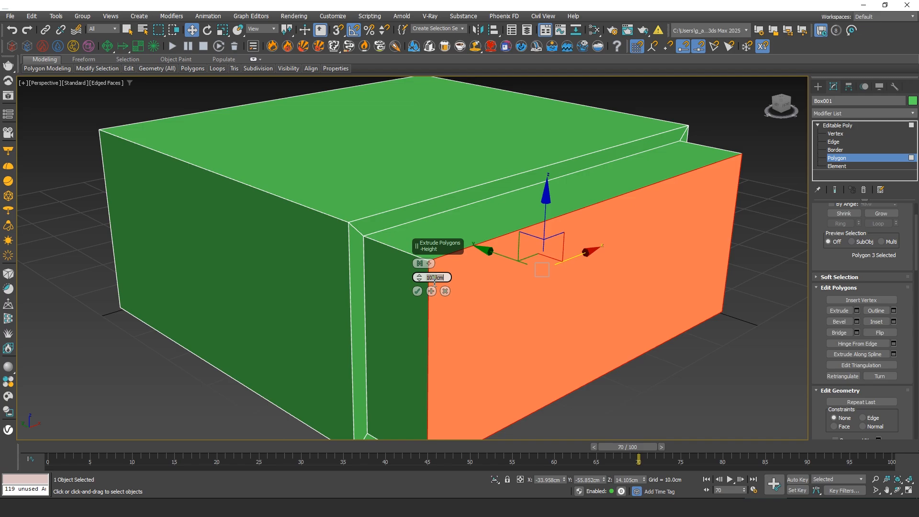
type("5")
middle_click(401, 297)
left_click(416, 290)
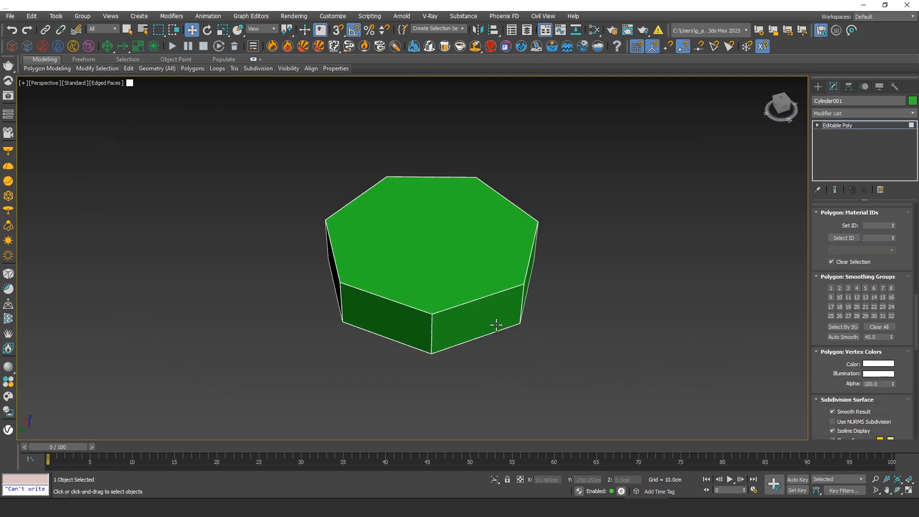
Step: Select two adjacent side faces of the cylinder and extrude them as a group by about 14.8 cm
left_click(496, 325)
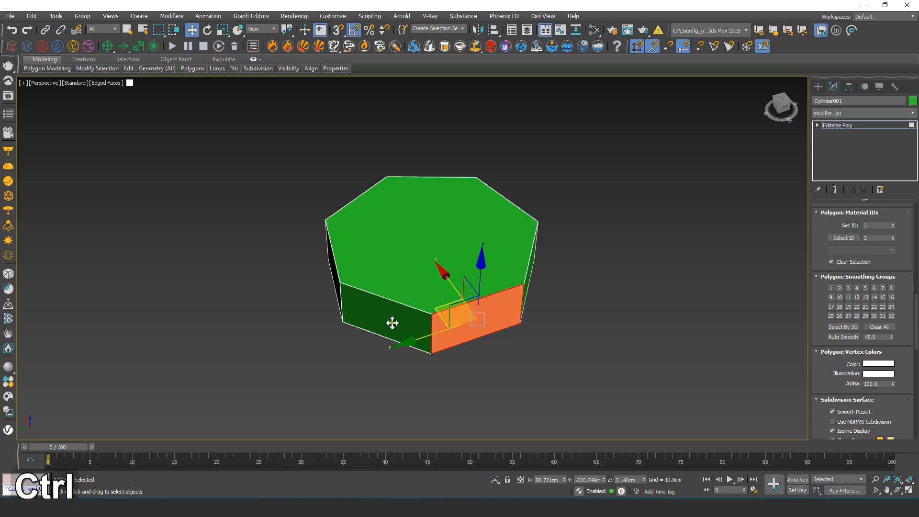
left_click(389, 323, "ctrl")
middle_click_drag(526, 348, 485, 325, "alt")
right_click(483, 320)
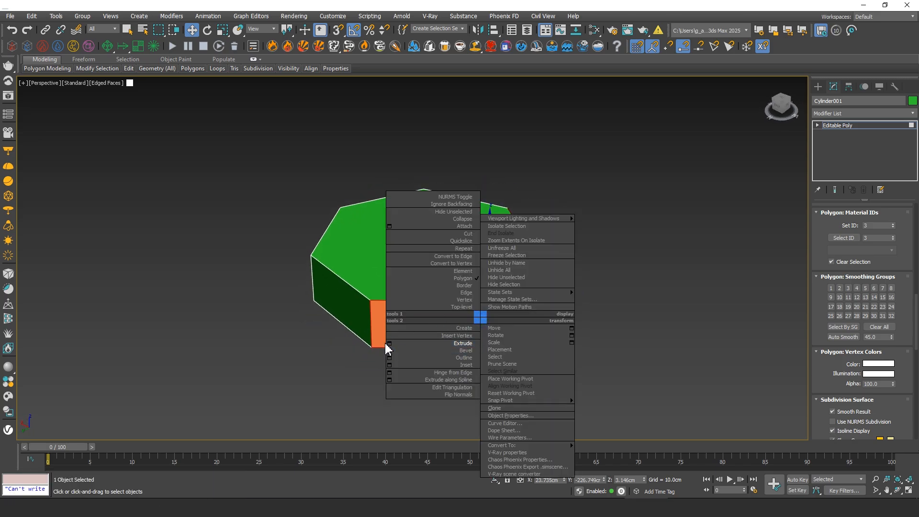
left_click(387, 347)
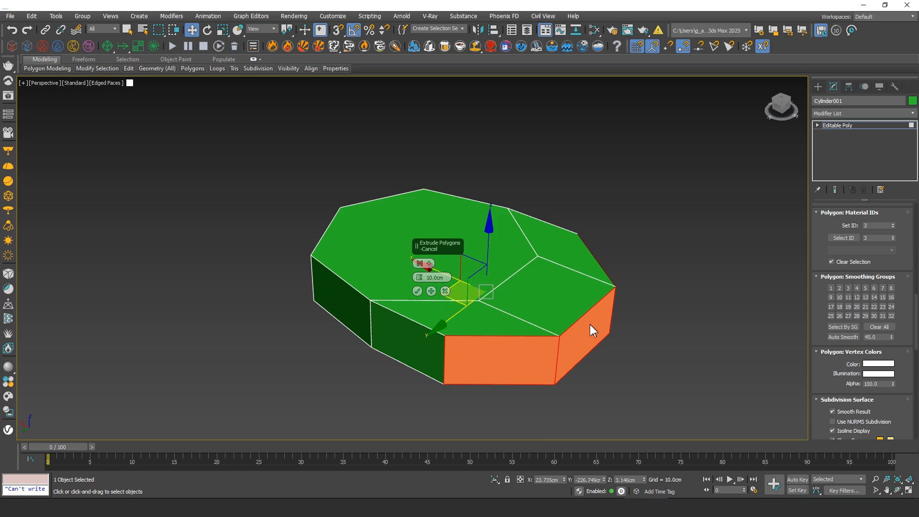
middle_click_drag(589, 324, 432, 280, "alt")
left_click_drag(431, 279, 420, 259)
Step: Set the cylinder faces' extrusion type to Local Normal, then to By Polygon
left_click(420, 262)
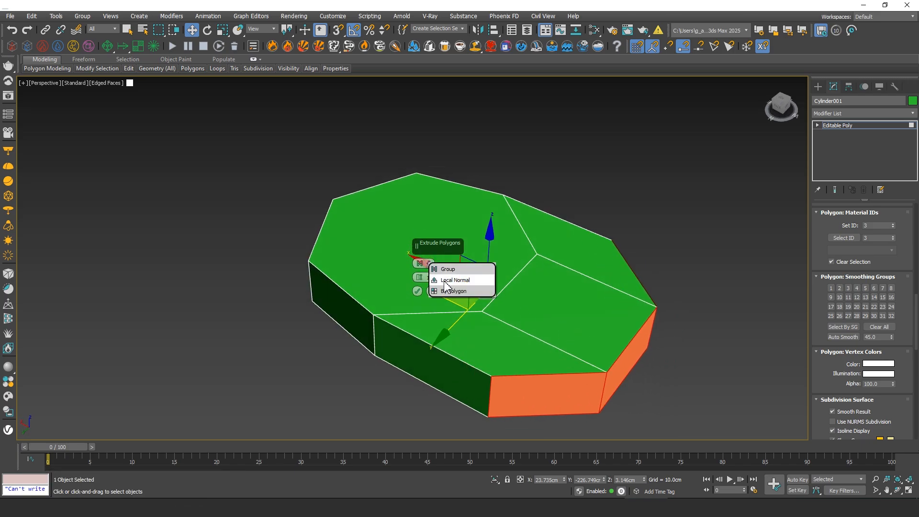
left_click(452, 284)
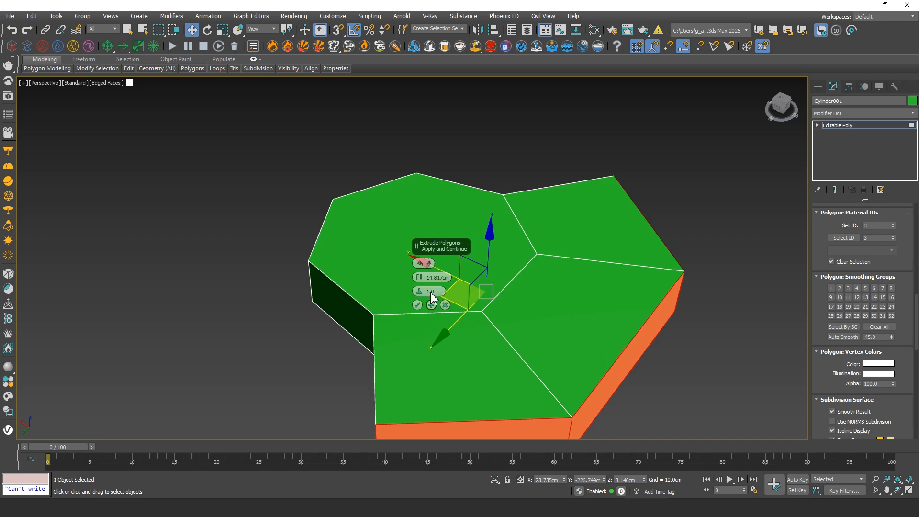
left_click(423, 266)
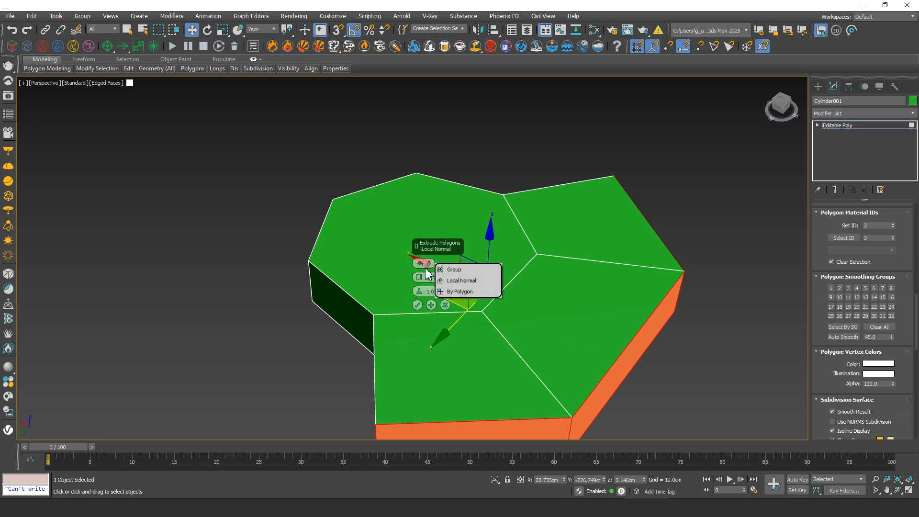
left_click(453, 293)
middle_click_drag(607, 338, 615, 293, "alt")
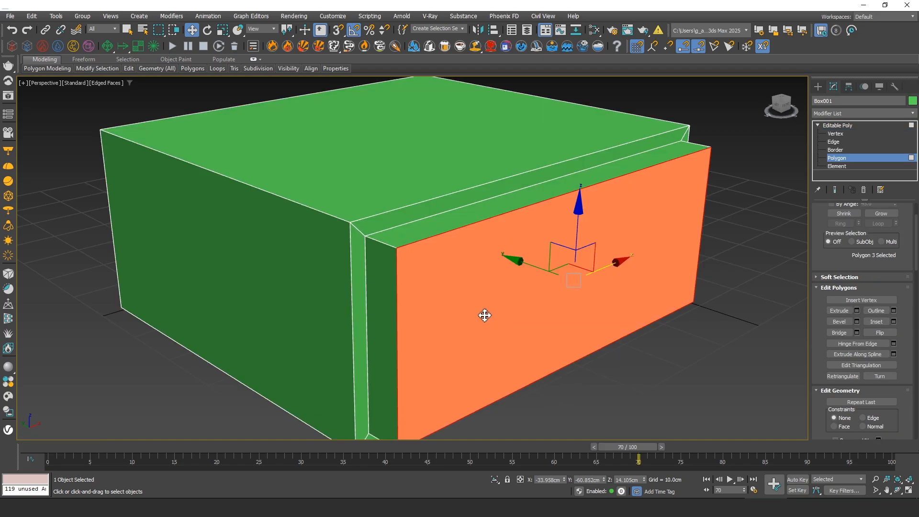
scroll(441, 295, "down", 4)
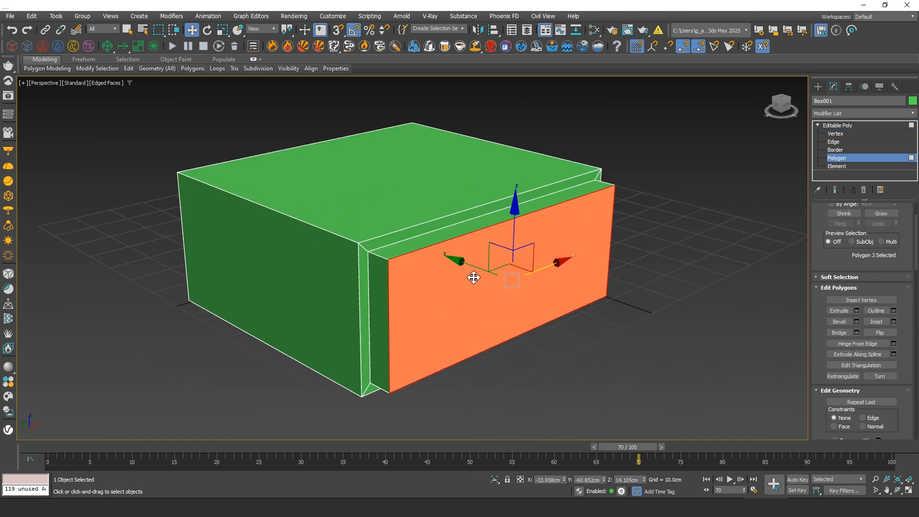
Step: Bevel the box's extruded side face with a height of 2 cm
middle_click_drag(515, 279, 514, 279, "alt")
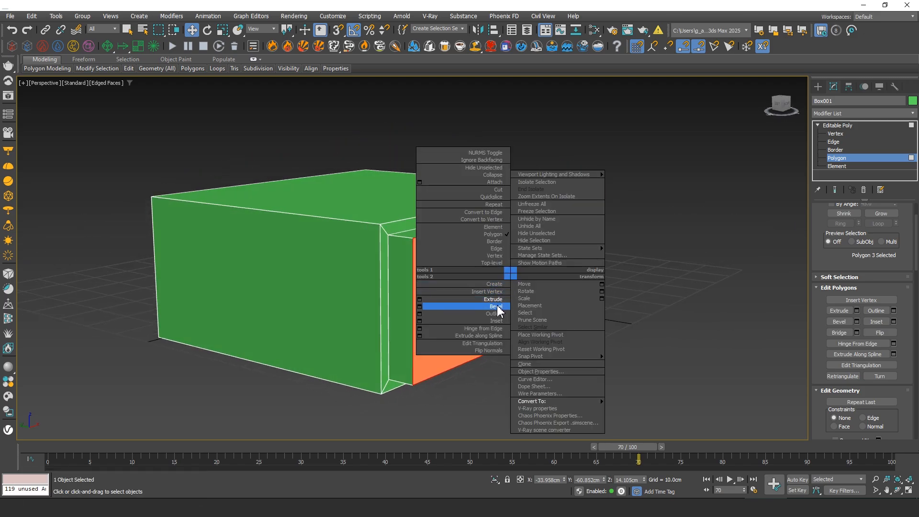
left_click(422, 308)
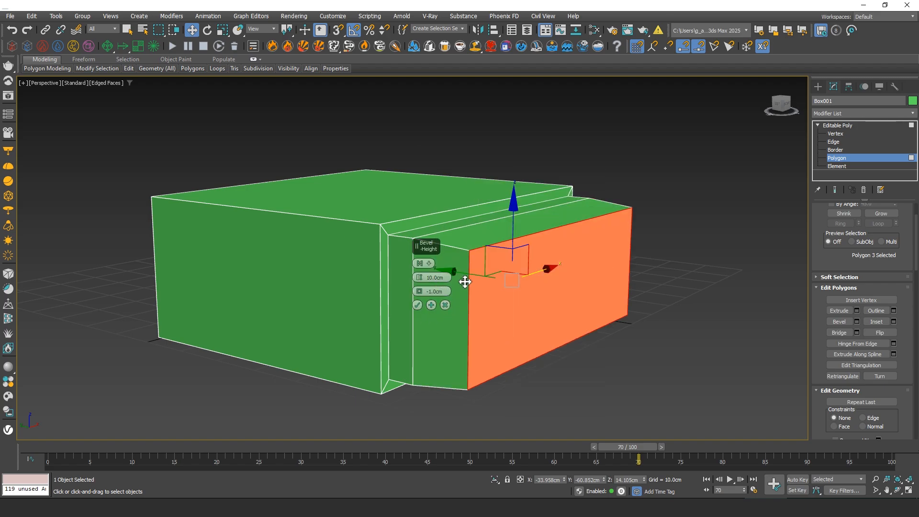
middle_click_drag(466, 279, 500, 293, "alt")
scroll(500, 293, "up", 4)
left_click(420, 264)
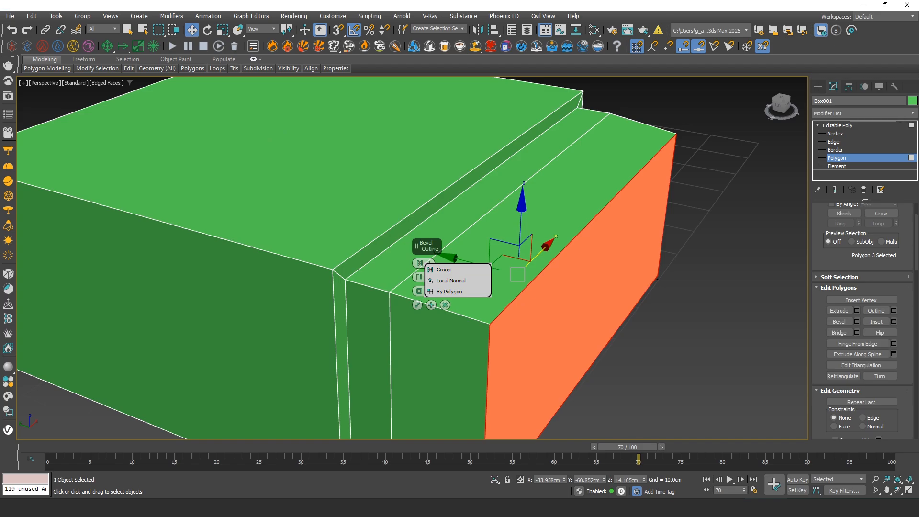
left_click_drag(420, 278, 421, 257)
double_click(436, 276)
type("2")
middle_click(476, 287)
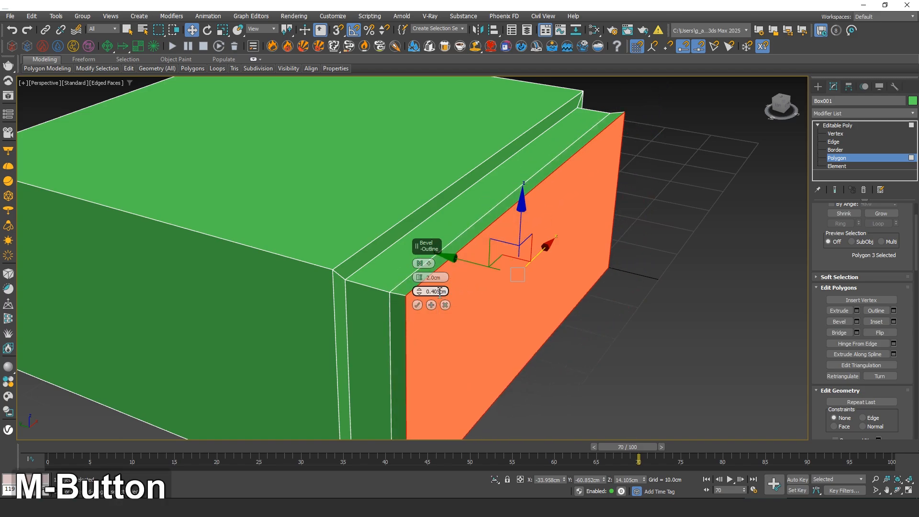
Step: Set the bevel's outline amount to 4 cm and apply the bevel to the side face
double_click(438, 291)
type("4")
middle_click(380, 301)
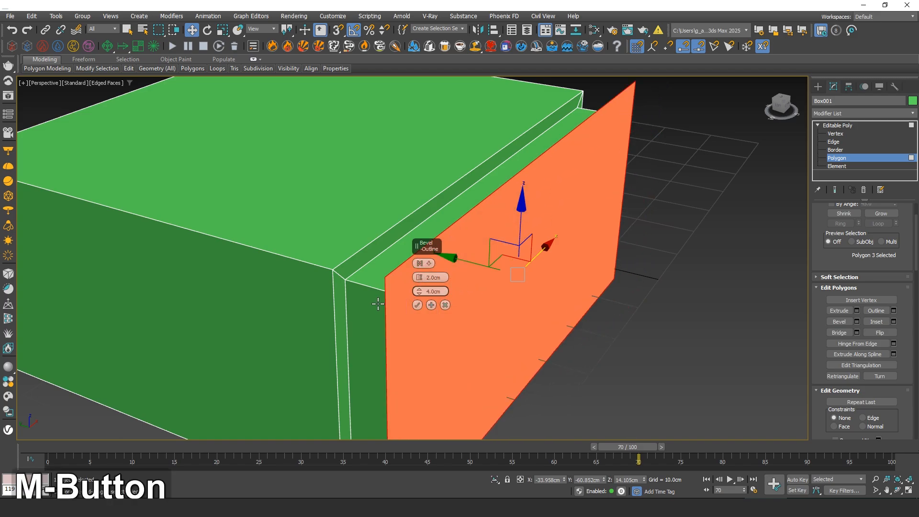
left_click(417, 305)
middle_click_drag(417, 309, 437, 285, "alt")
middle_click_drag(650, 284, 609, 296, "alt")
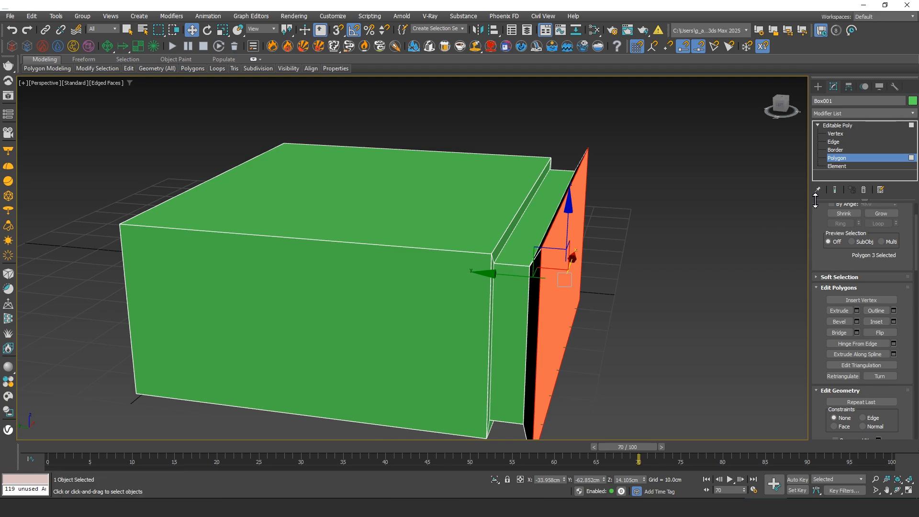
Step: Try chamfering the box's top edge opposite the bevelled face by 0.3 cm, then about 1.8 cm with 3 segments, and cancel
left_click(848, 142)
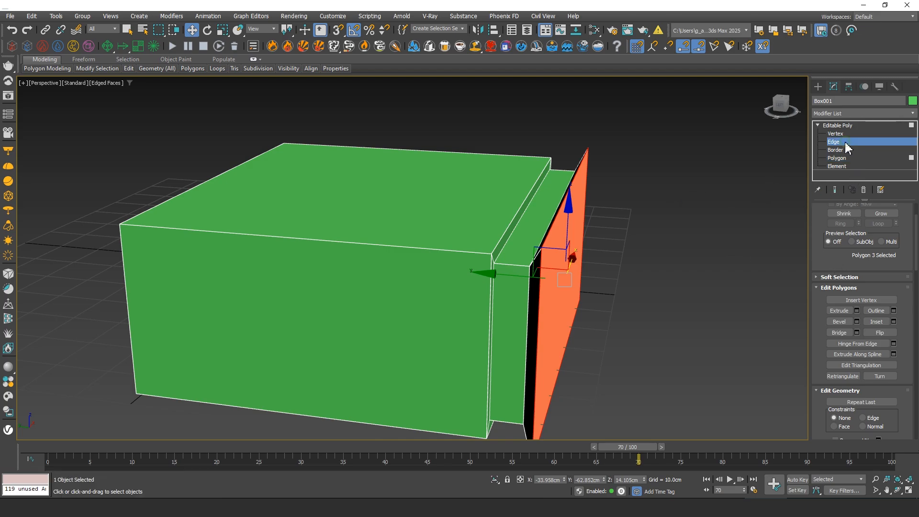
middle_click_drag(444, 260, 523, 259)
left_click(516, 248)
scroll(523, 259, "up", 2)
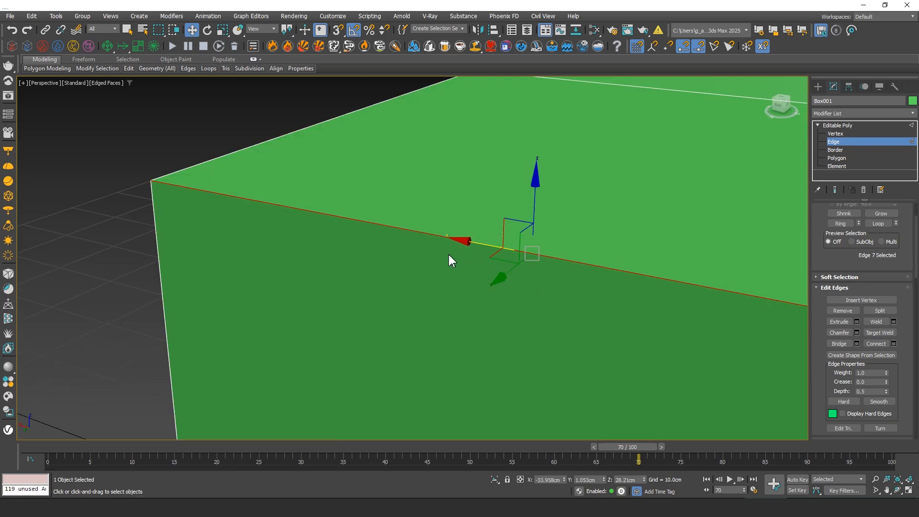
right_click(452, 244)
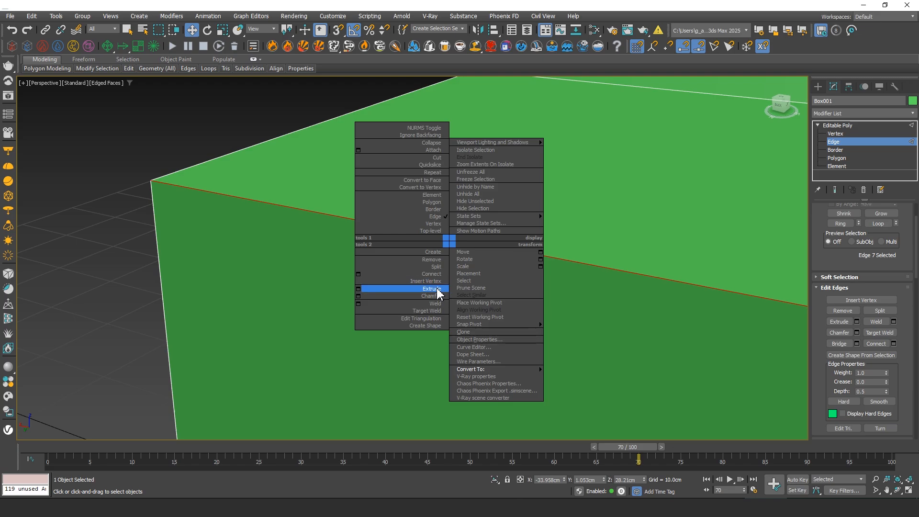
left_click(358, 296)
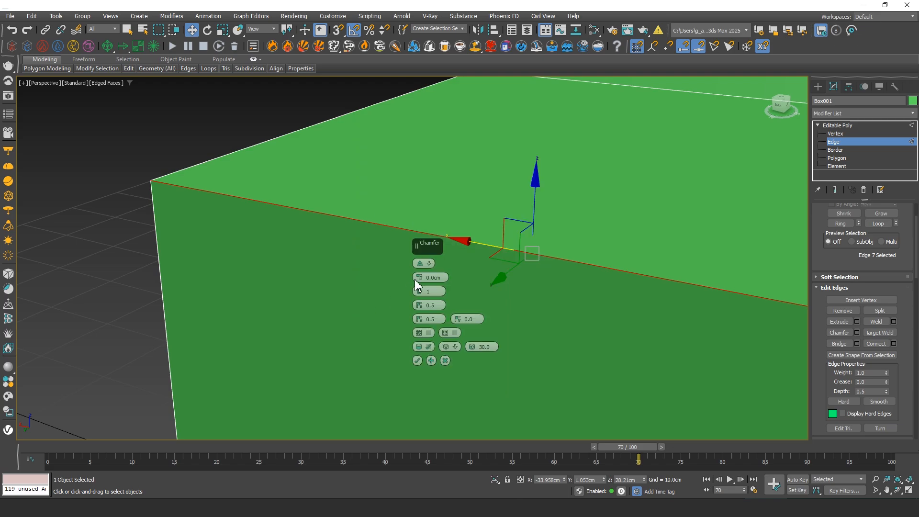
left_click(416, 264)
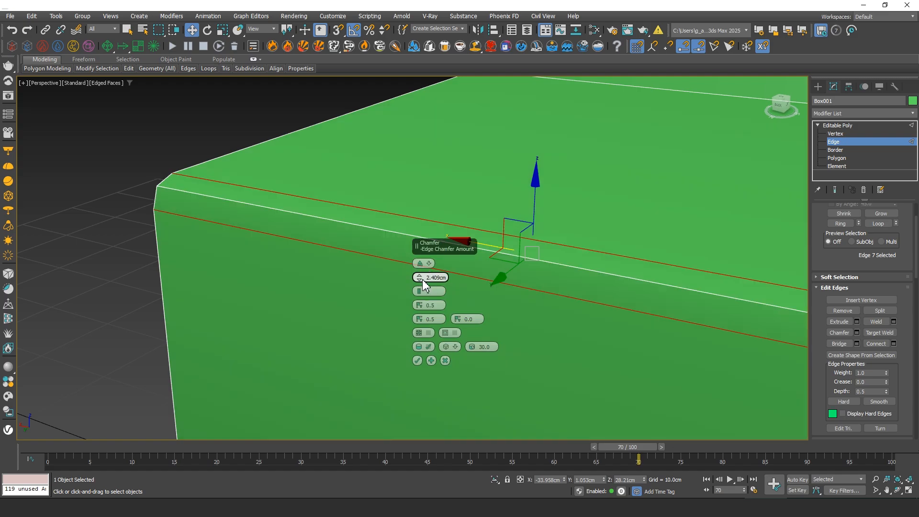
double_click(436, 277)
type("0.3")
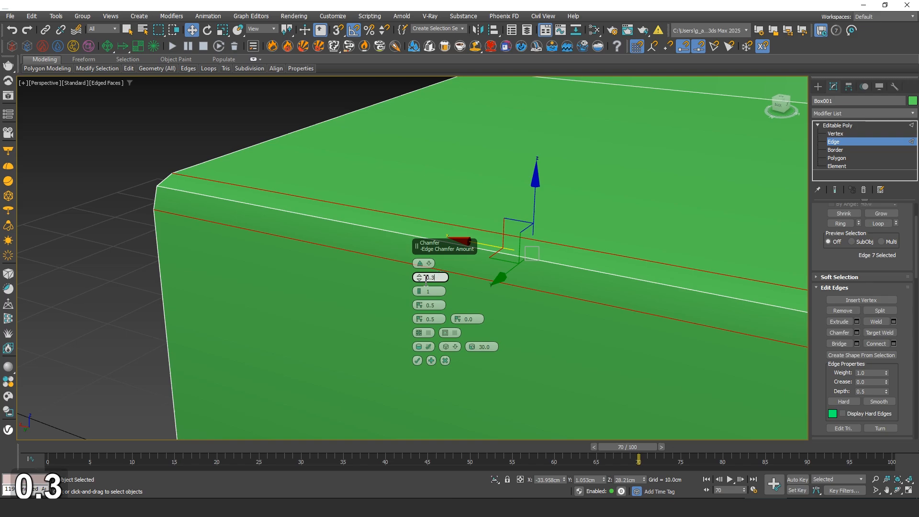
middle_click(374, 281)
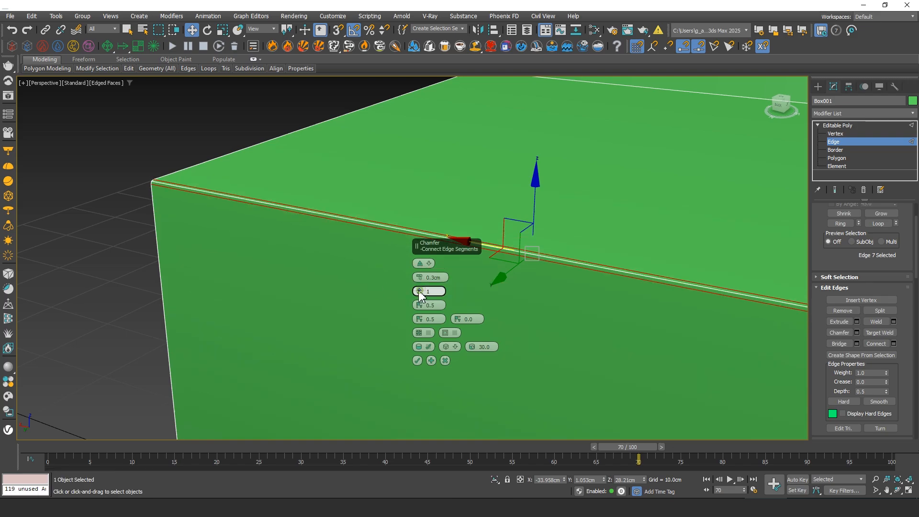
mouse_move(421, 292)
left_mouse_down()
mouse_move(419, 263)
mouse_move(419, 297)
left_mouse_up()
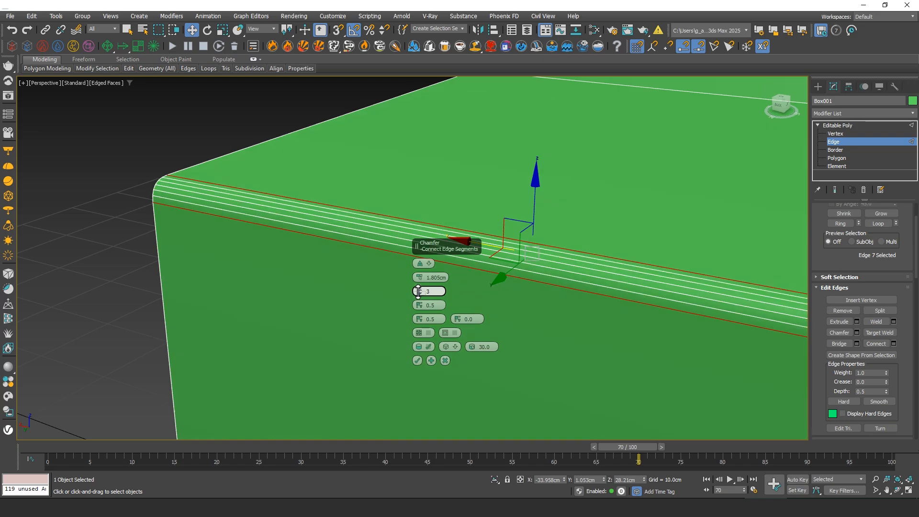
left_click(445, 360)
Step: Leave edge editing and delete the whole demonstration box from the scene
left_click(851, 142)
middle_click_drag(479, 119, 584, 246)
scroll(517, 237, "down", 6)
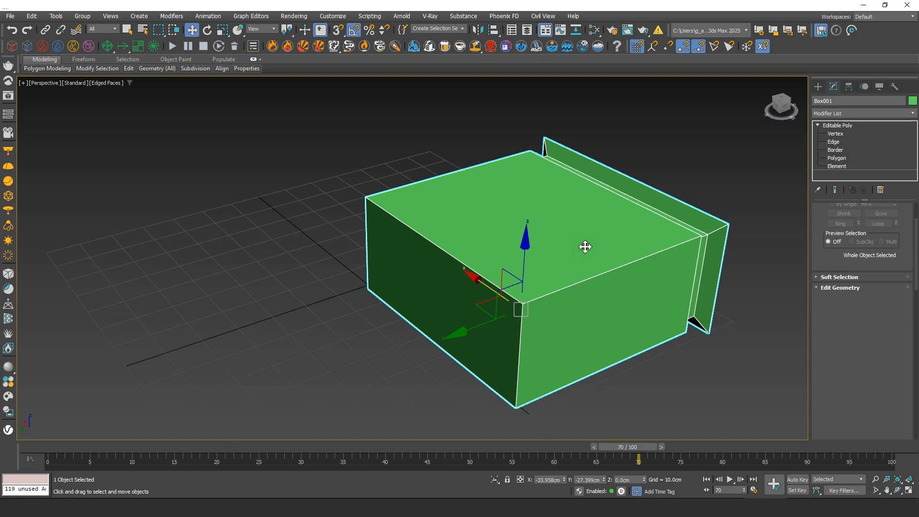
key("Delete")
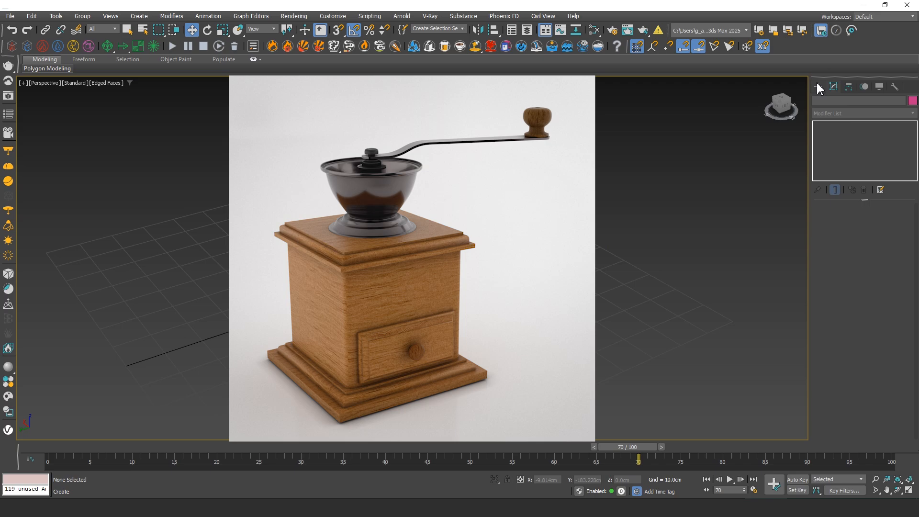
Step: Create a standard box on the grid about 45 cm long, 32 cm wide and 23 cm high
left_click(817, 88)
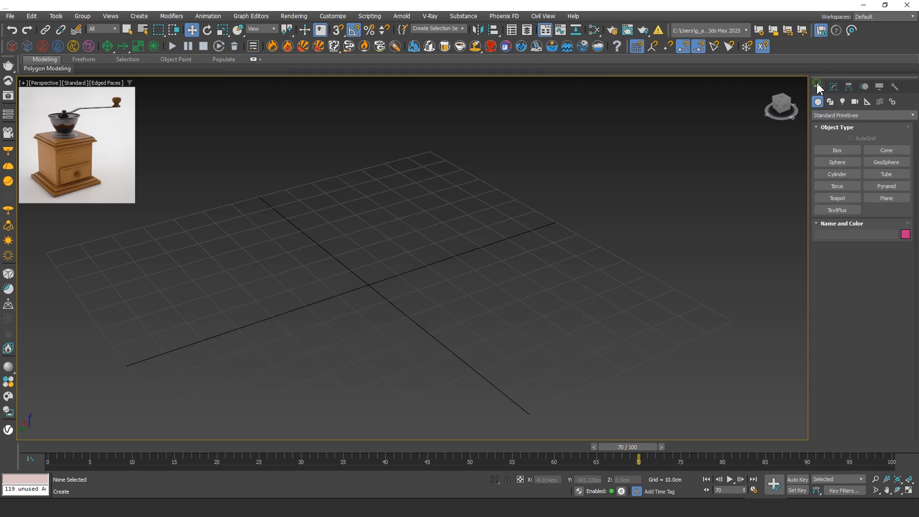
key("z")
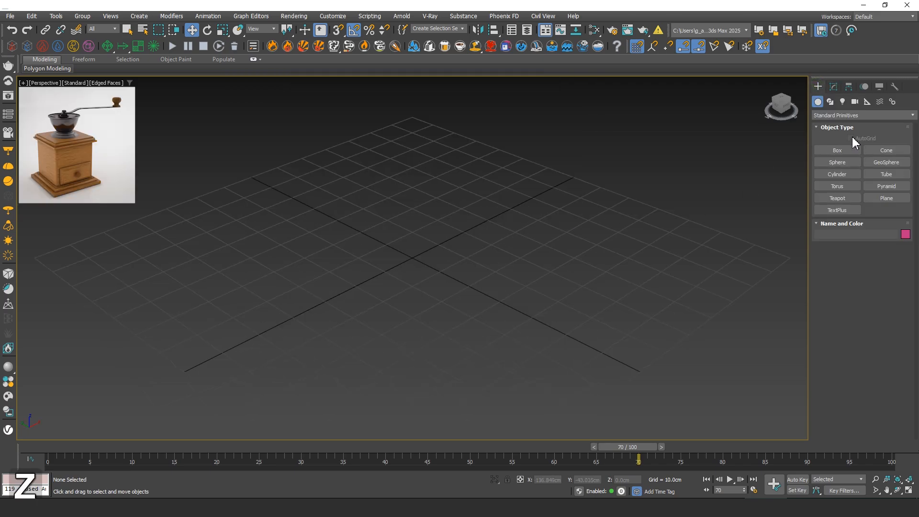
left_click(836, 151)
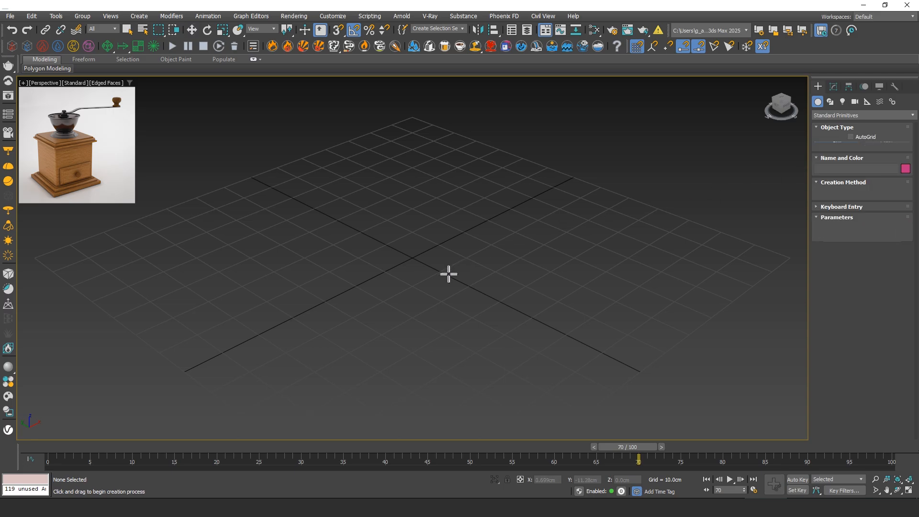
middle_click_drag(432, 269, 454, 269)
left_click_drag(383, 254, 597, 273)
left_click(591, 188)
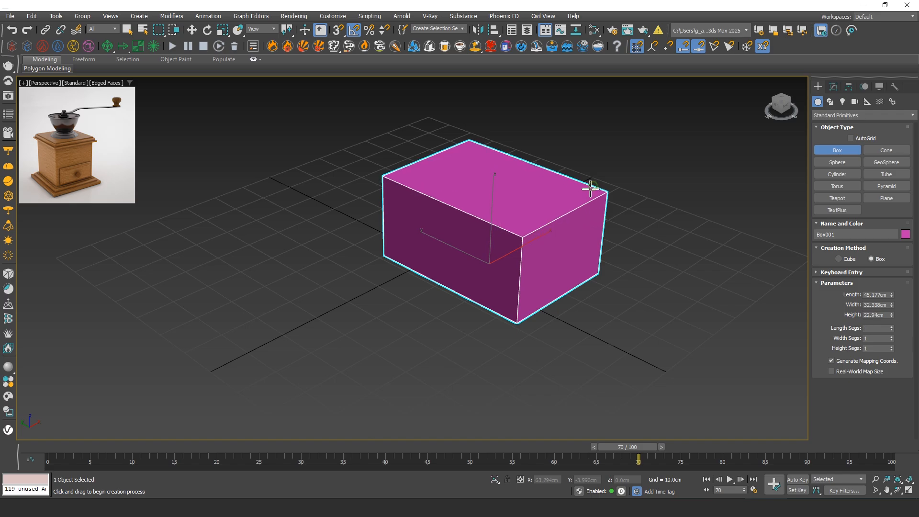
middle_click_drag(568, 249, 499, 268)
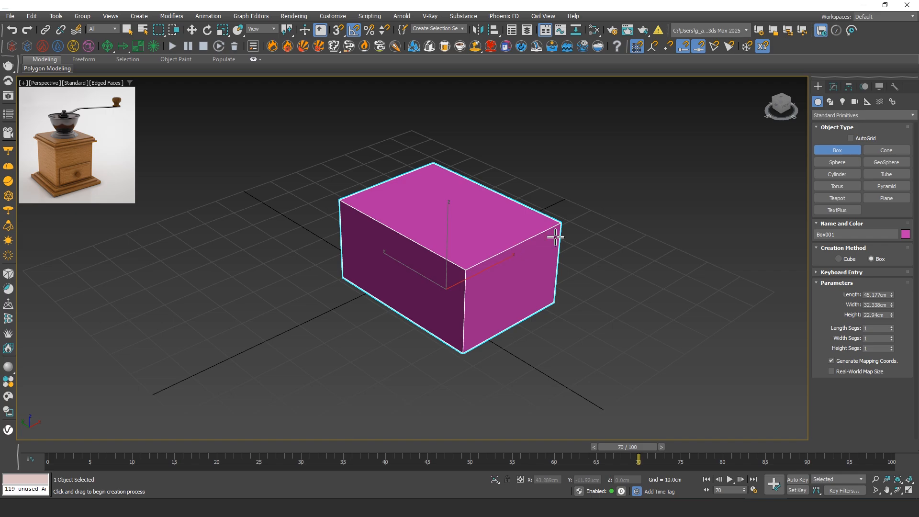
Step: Set the new box's length to 20 cm, width to 20 cm and height to 1 cm
left_click(833, 86)
double_click(883, 220)
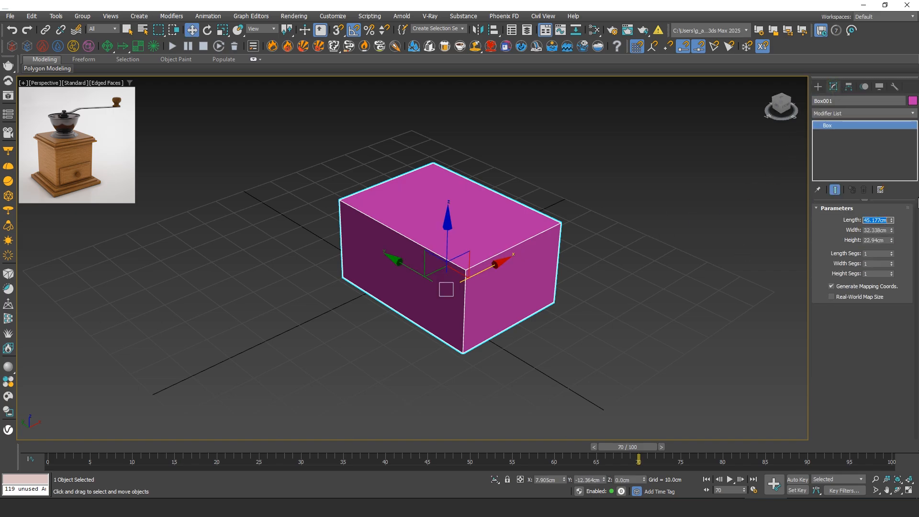
type("20")
key("Tab")
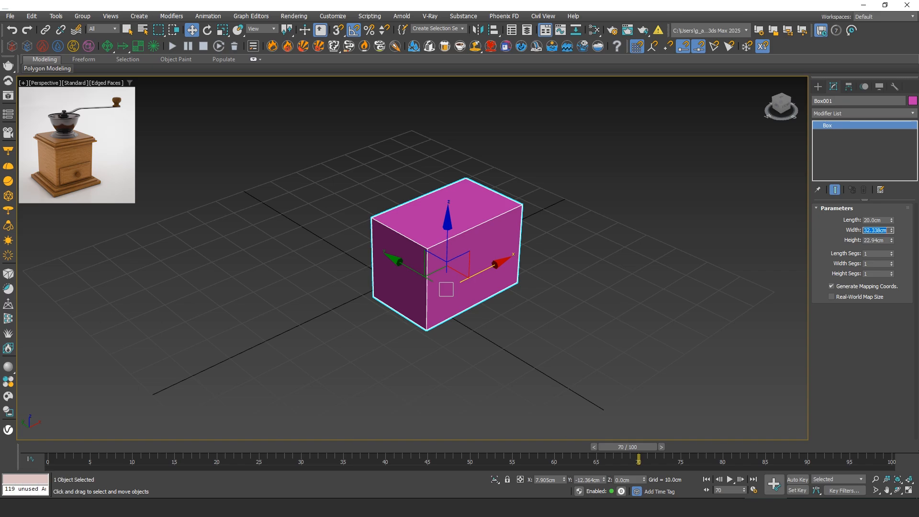
type("20")
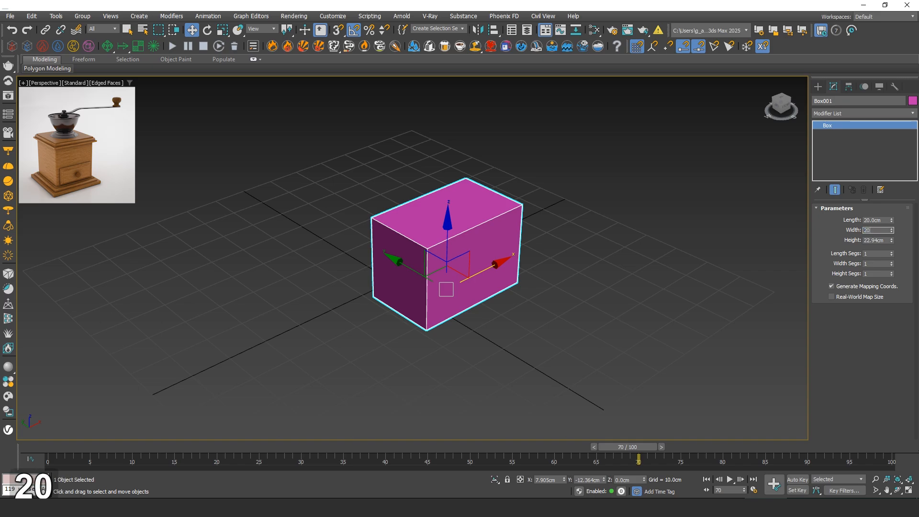
key("Tab")
type("1")
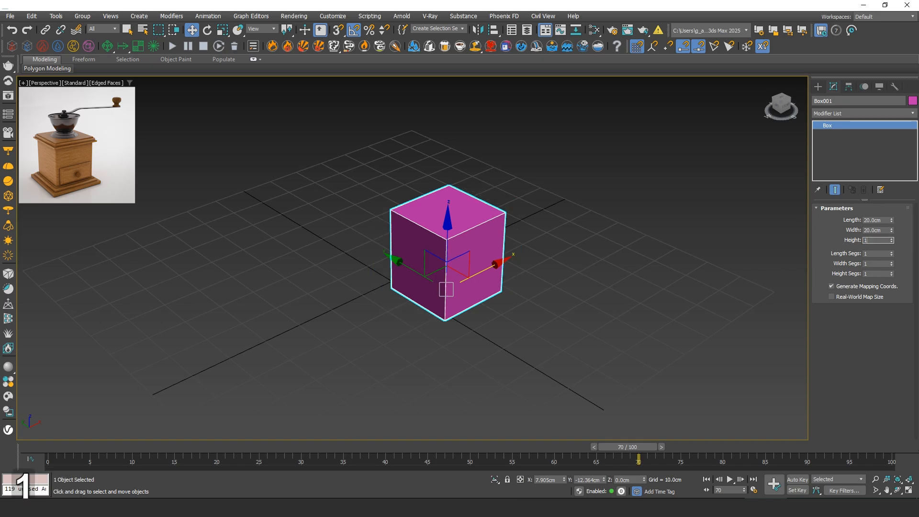
middle_click(457, 276)
key("z")
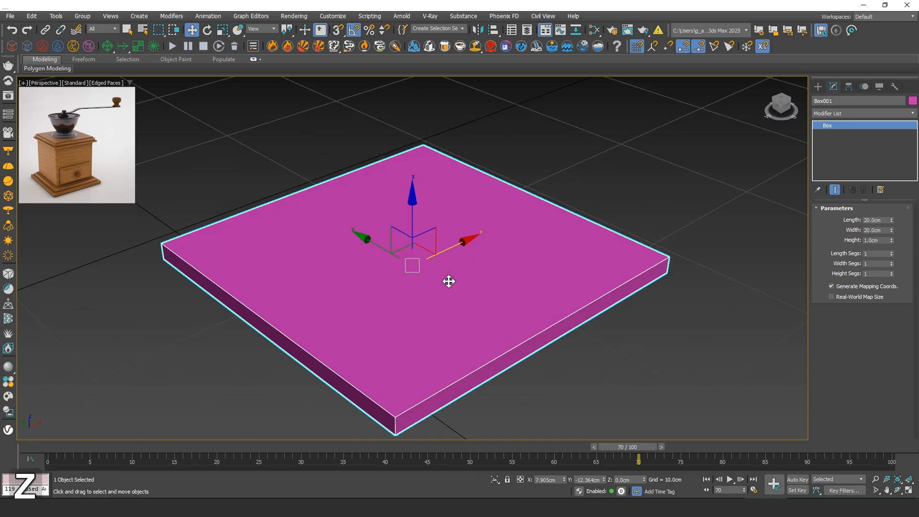
Step: Convert the flat 20 cm square box to an editable poly
right_click(484, 268)
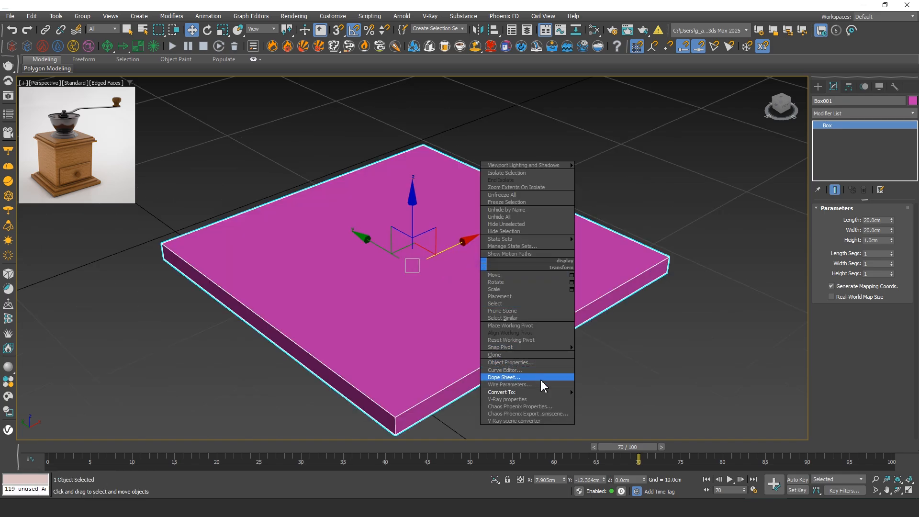
mouse_move(554, 391)
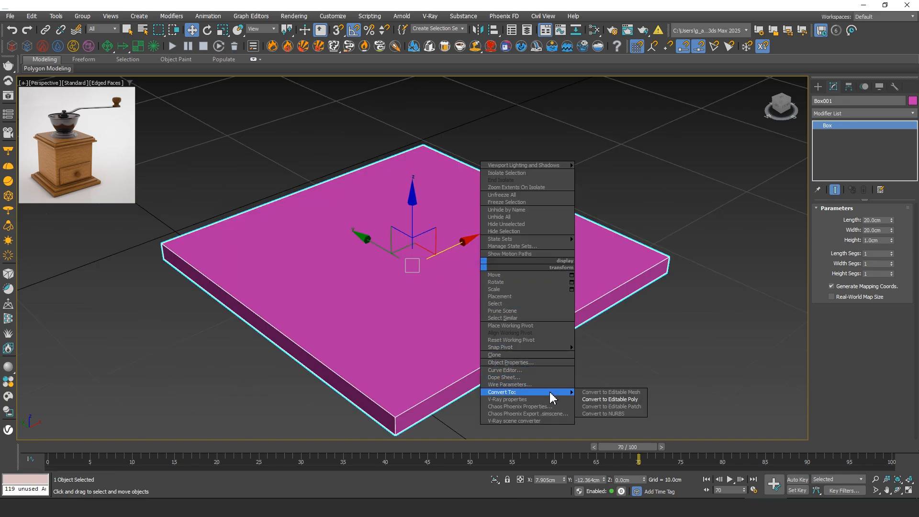
left_click(596, 400)
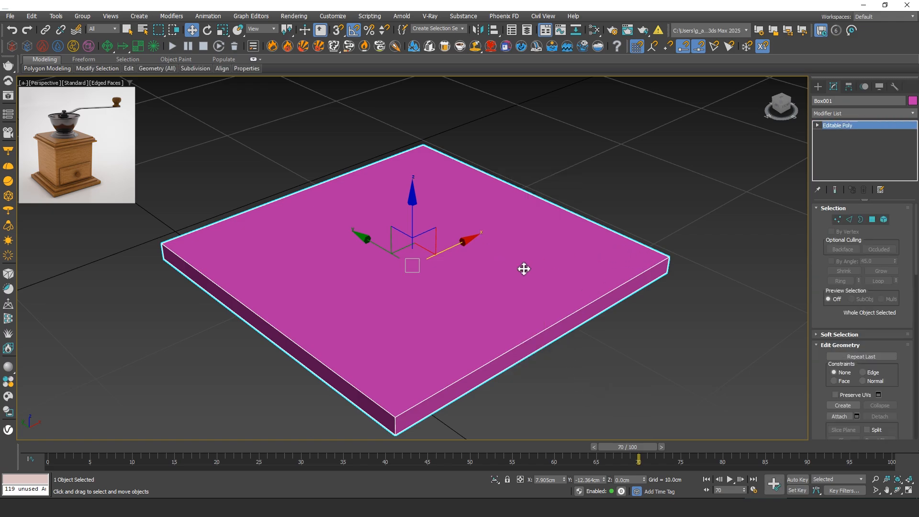
Step: Select the top polygon of the flat box and inset it by 1 cm
middle_click_drag(525, 268, 494, 268)
key("4")
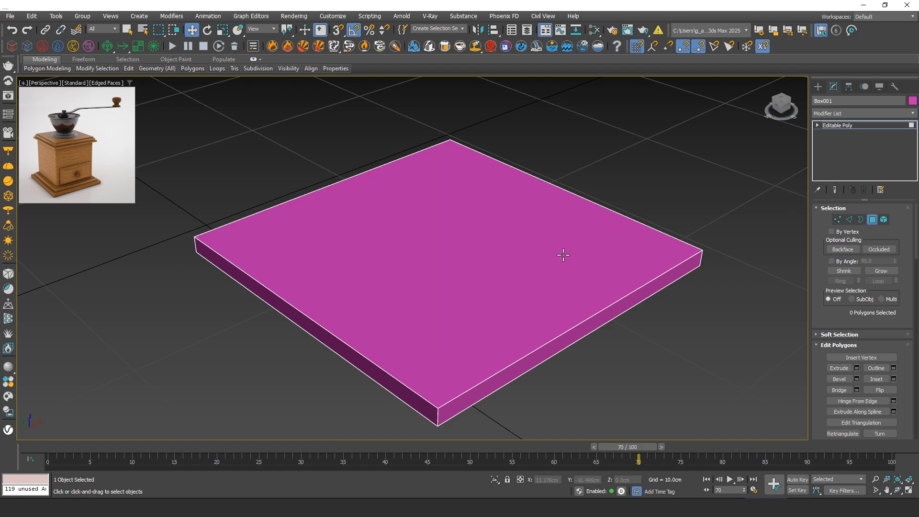
key("4")
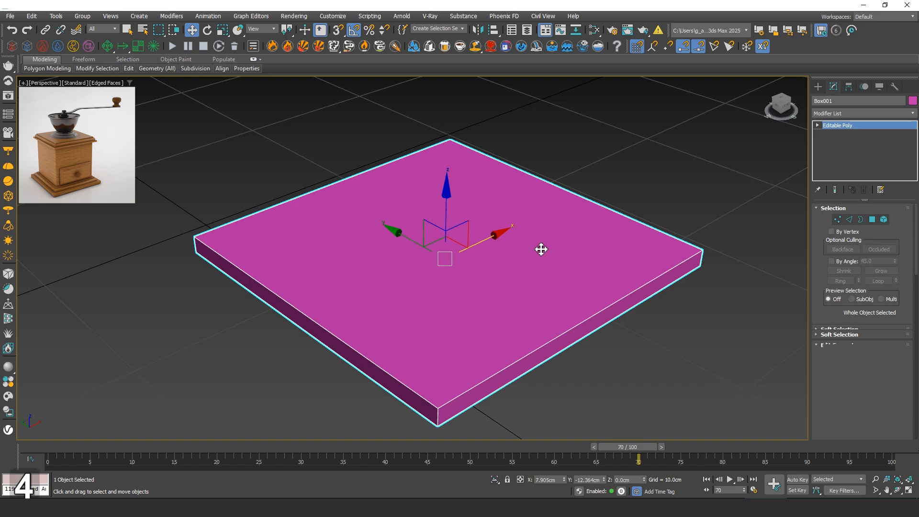
key("4")
left_click(531, 250)
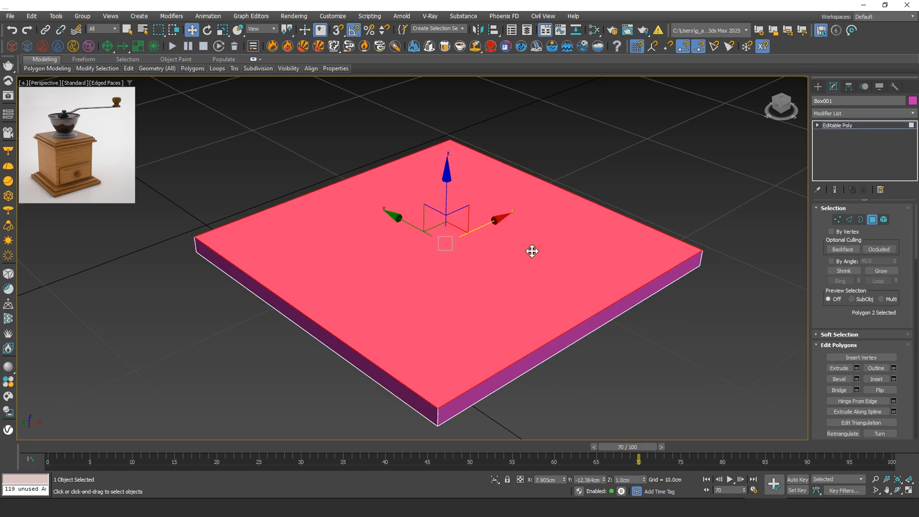
right_click(473, 260)
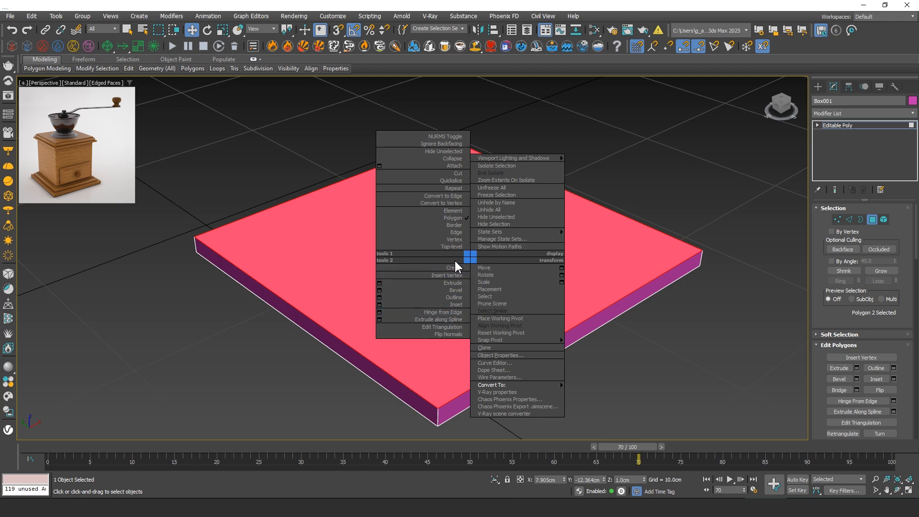
left_click(380, 304)
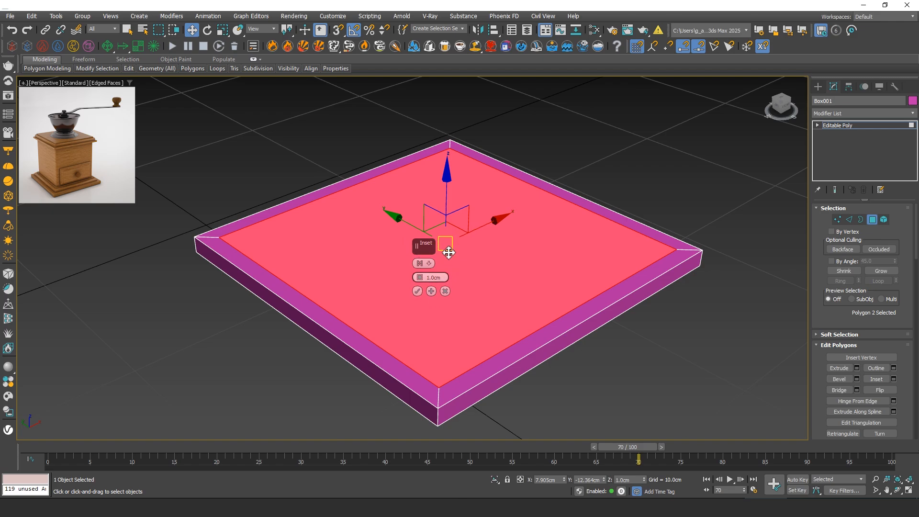
left_click(417, 290)
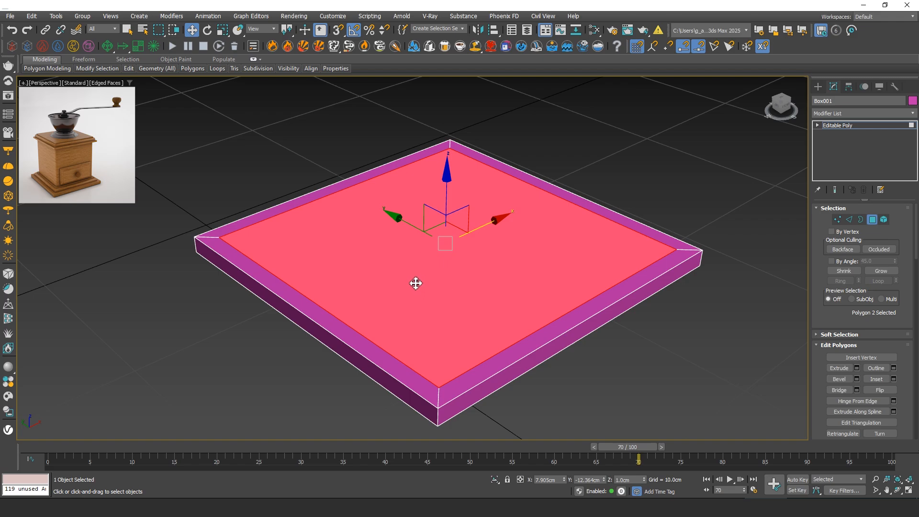
Step: Extrude the inset top polygon of the base upward by 1 cm
right_click(469, 273)
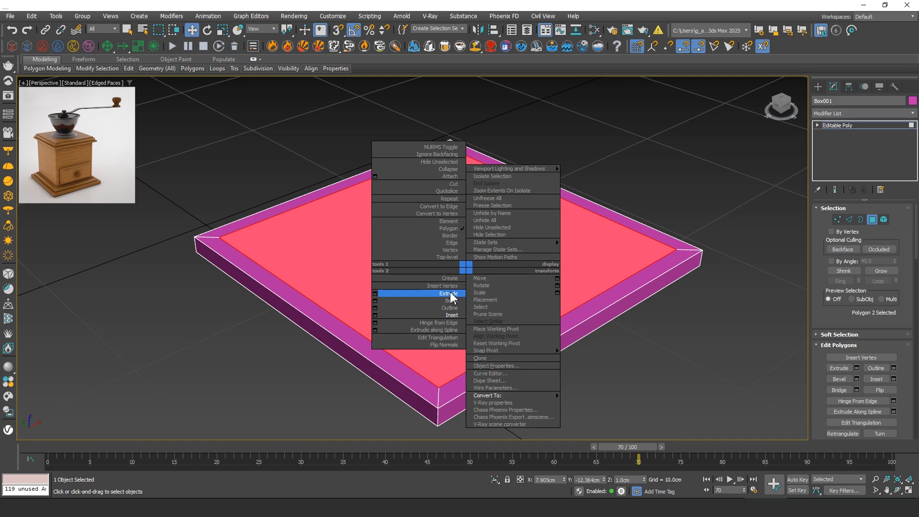
left_click(375, 293)
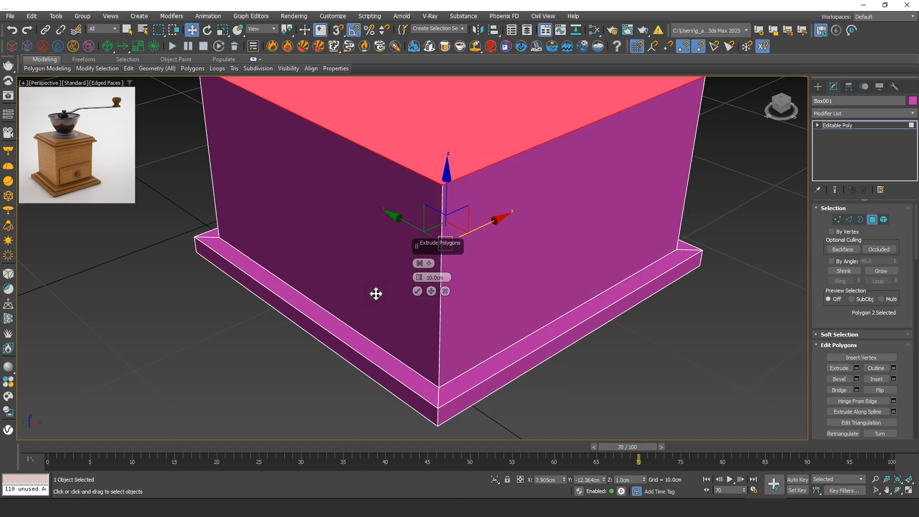
double_click(437, 277)
type("1")
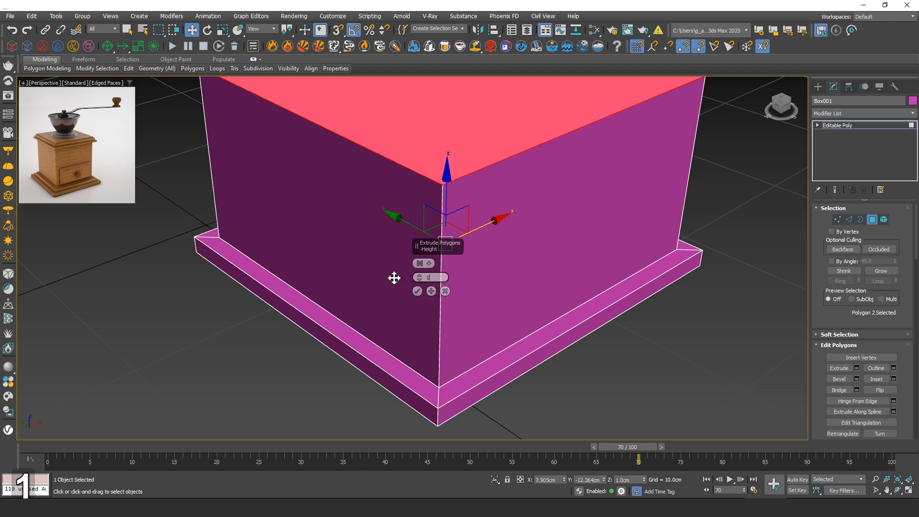
middle_click(394, 277)
left_click(420, 291)
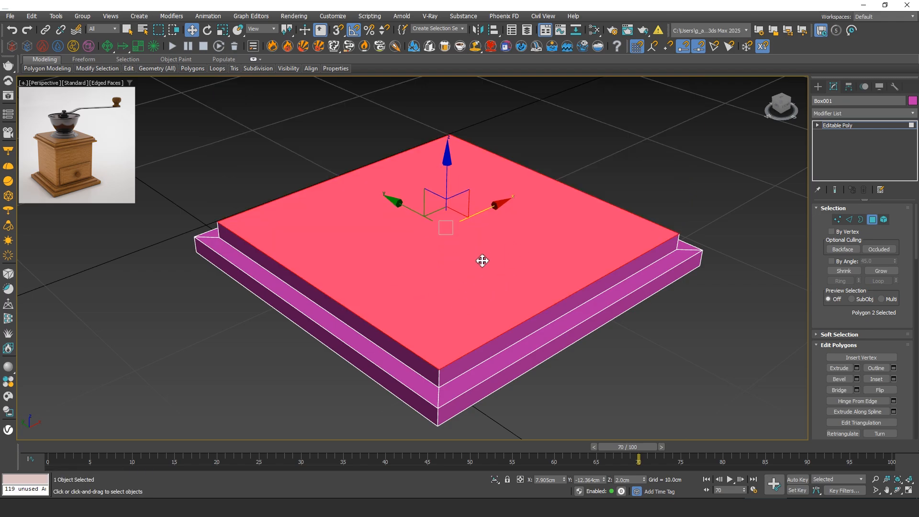
Step: Chamfer the four top edges of the raised tier by 0.8 cm with 5 segments
left_click(848, 219)
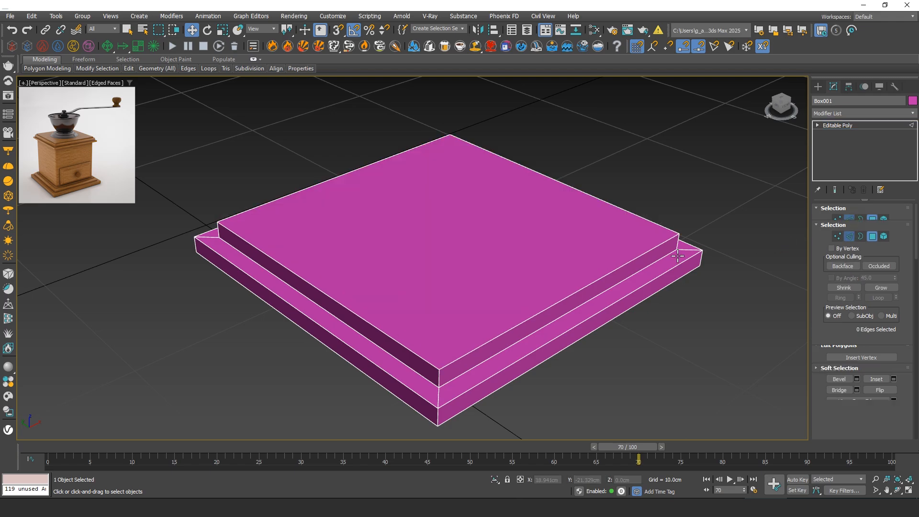
left_click(532, 312)
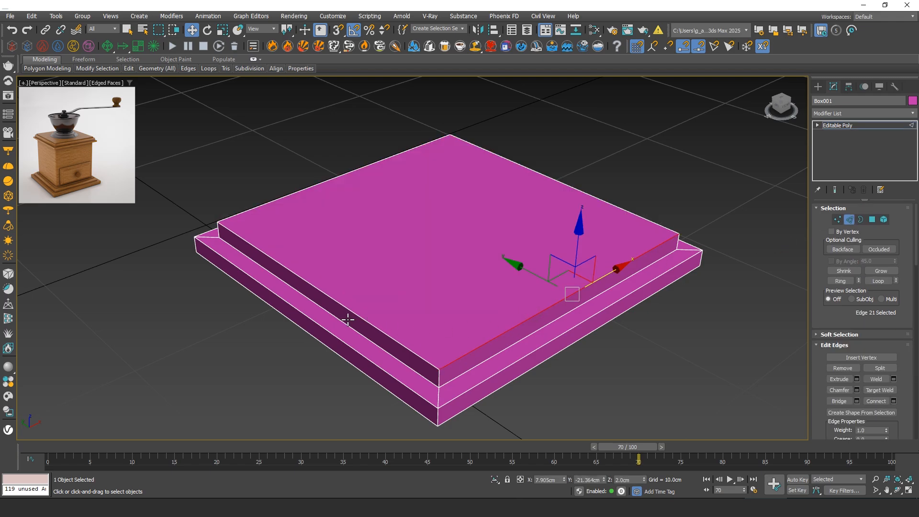
left_click(358, 318, "ctrl")
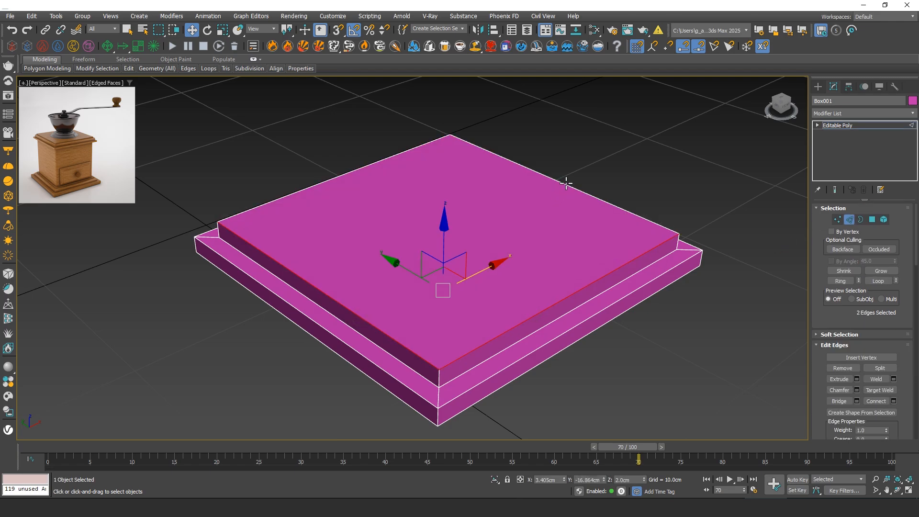
left_click(565, 184, "ctrl")
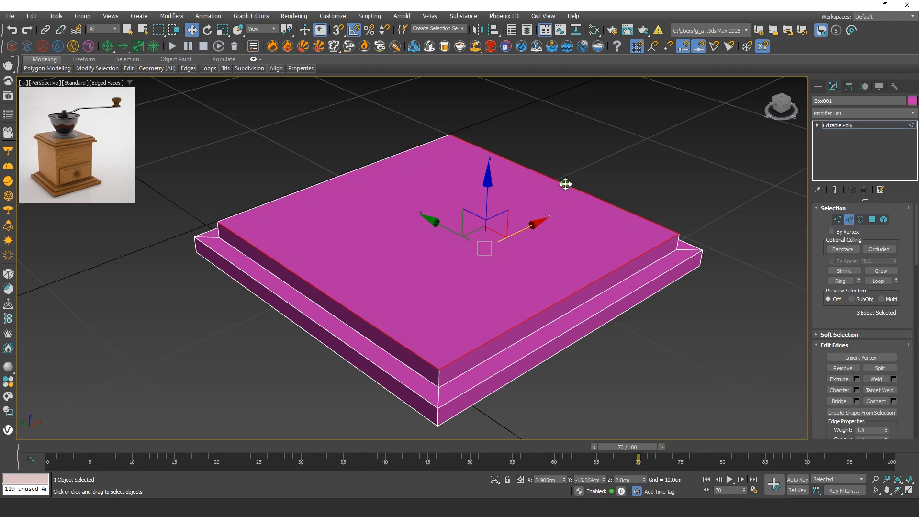
left_click(377, 161, "ctrl")
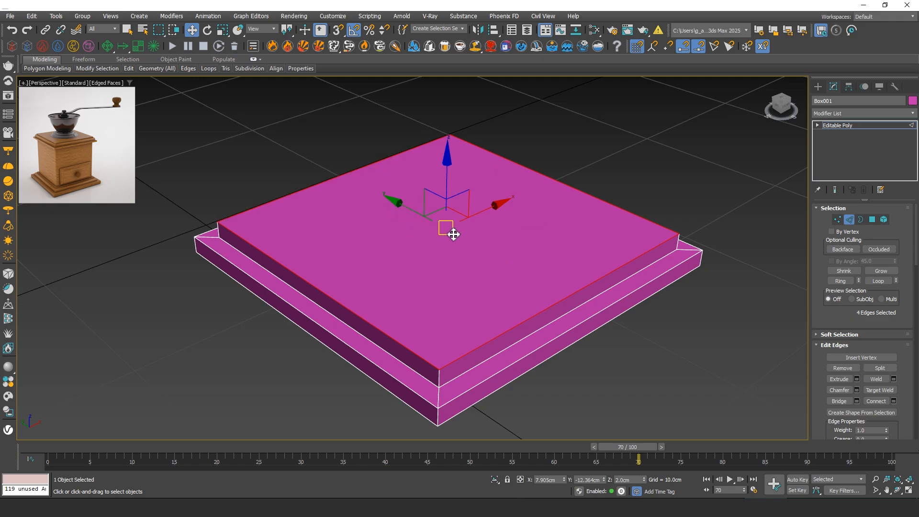
middle_click_drag(424, 295, 395, 303, "alt")
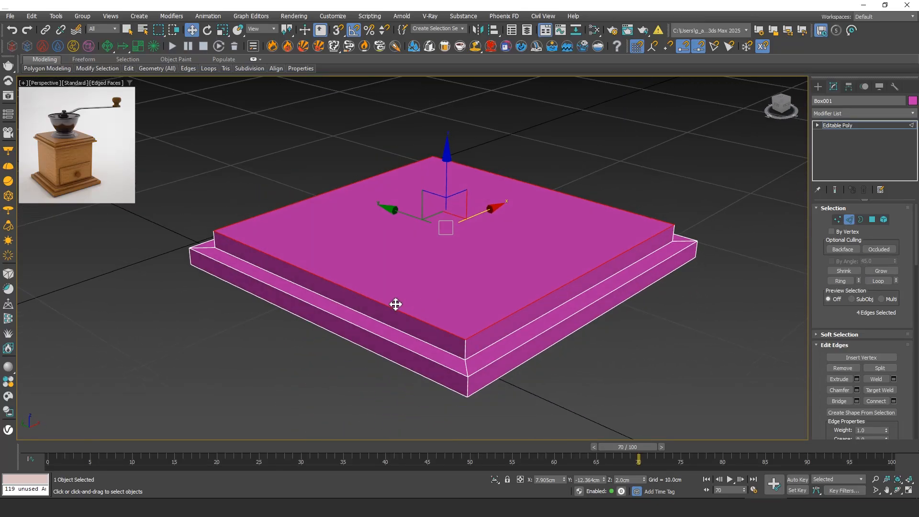
scroll(395, 304, "up", 2)
right_click(391, 312)
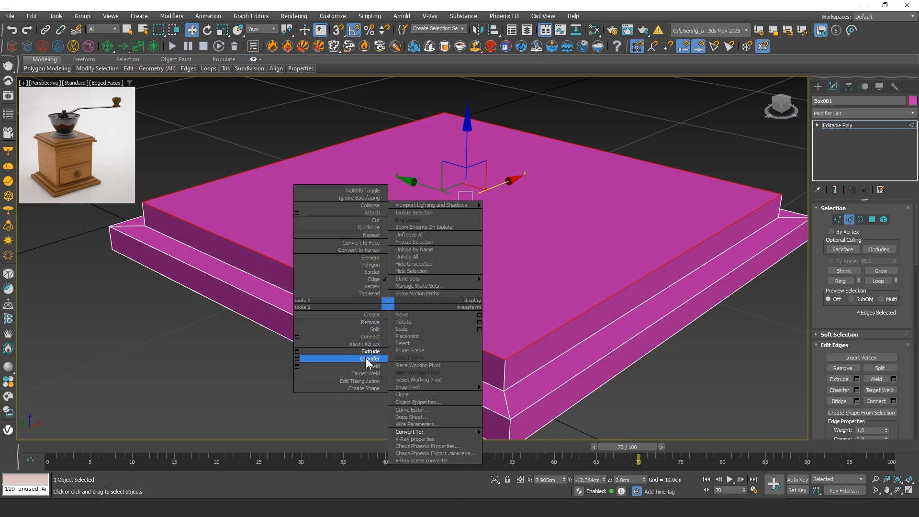
left_click(297, 359)
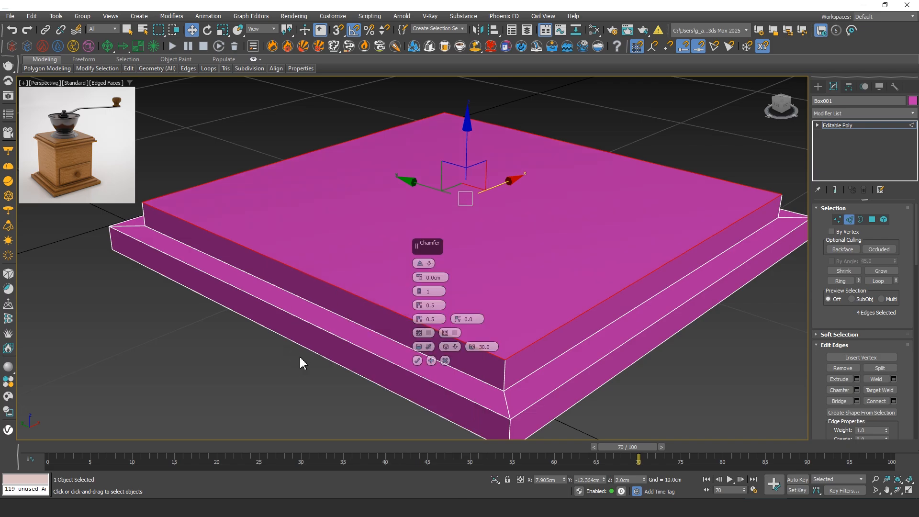
double_click(429, 277)
type("0.8")
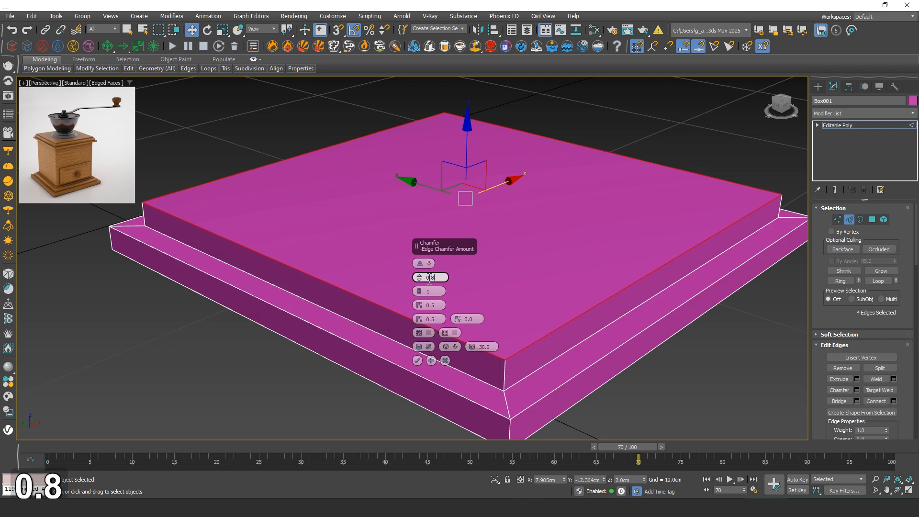
left_click(418, 289)
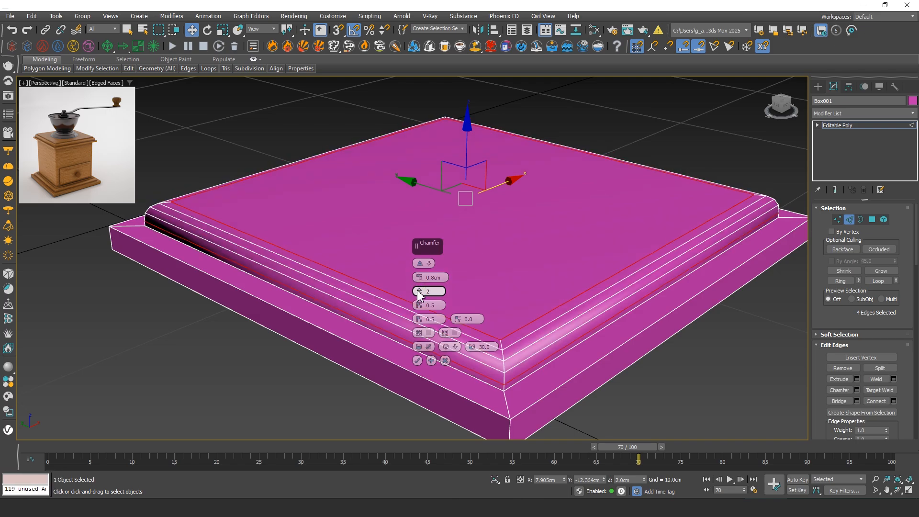
left_click(418, 289)
left_click(418, 290)
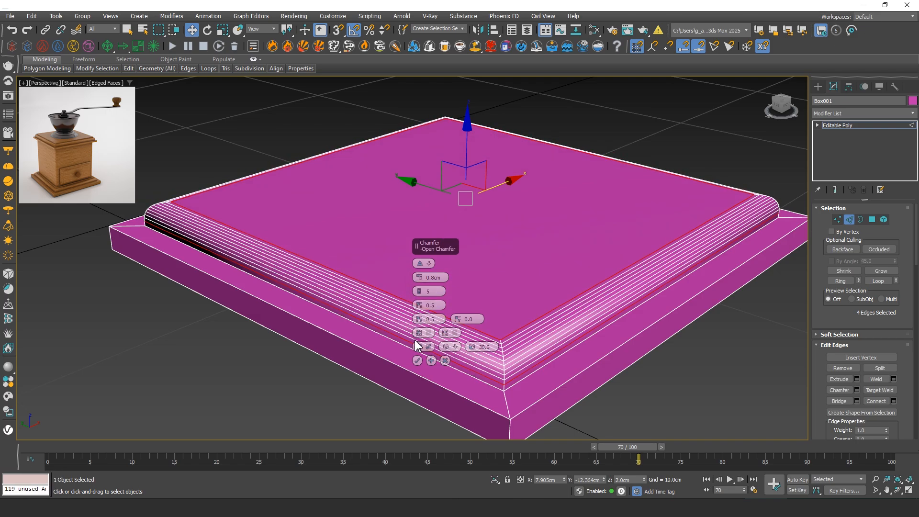
left_click(417, 361)
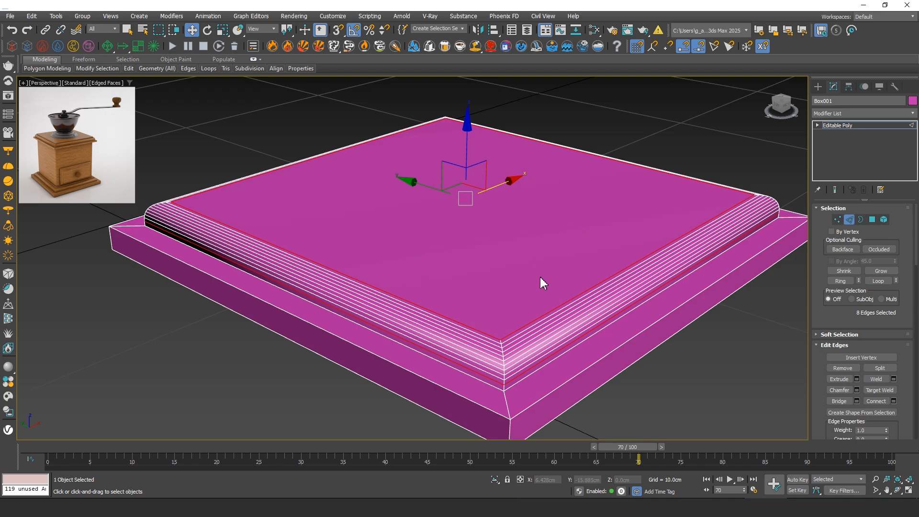
Step: Select the top polygon inside the chamfered edges and extrude it by 0.3 cm
middle_click_drag(538, 254, 518, 255, "alt")
left_click(875, 220)
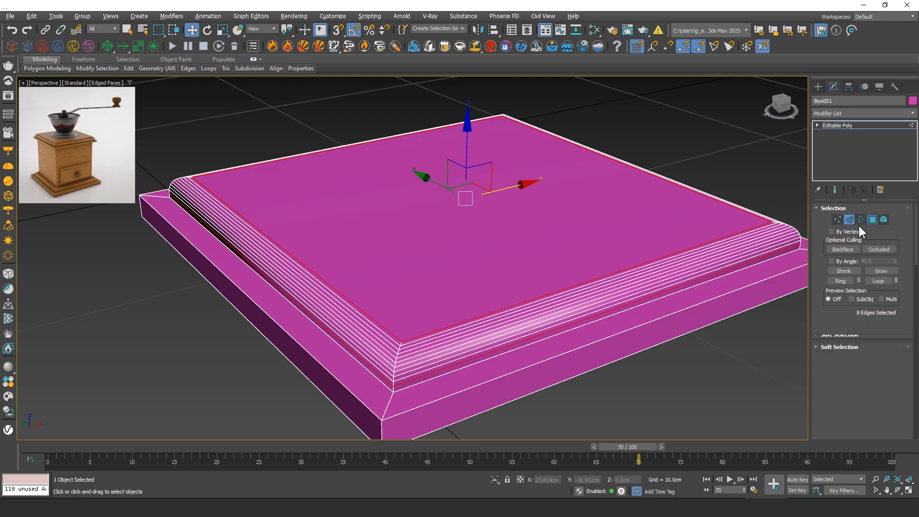
left_click(454, 201)
scroll(454, 201, "down", 3)
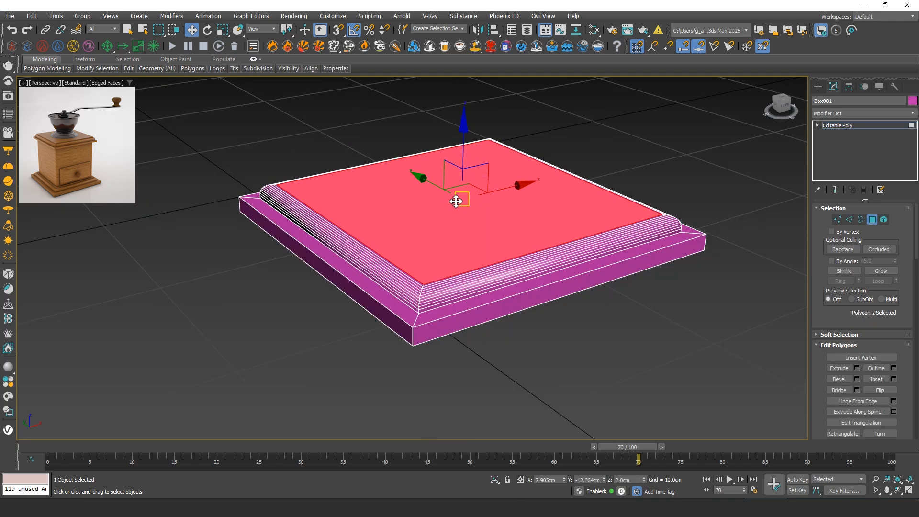
middle_click_drag(455, 199, 453, 234)
right_click(453, 240)
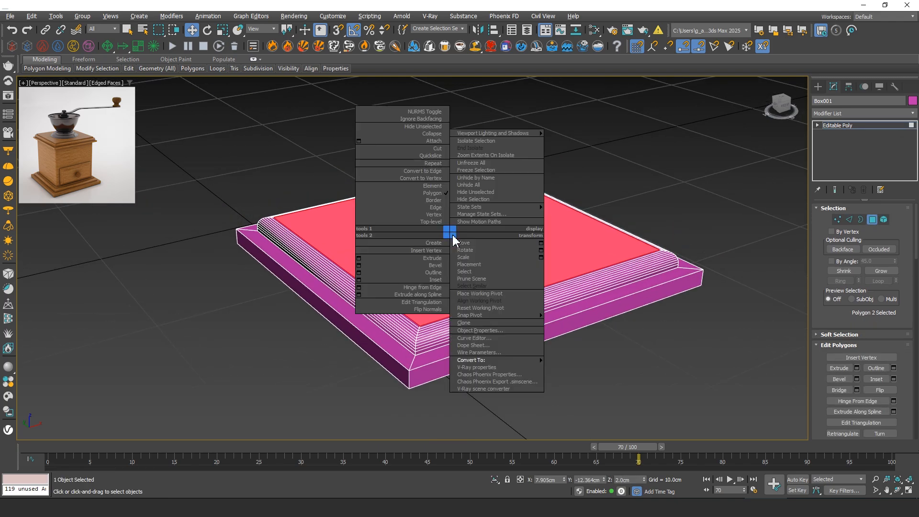
left_click(358, 258)
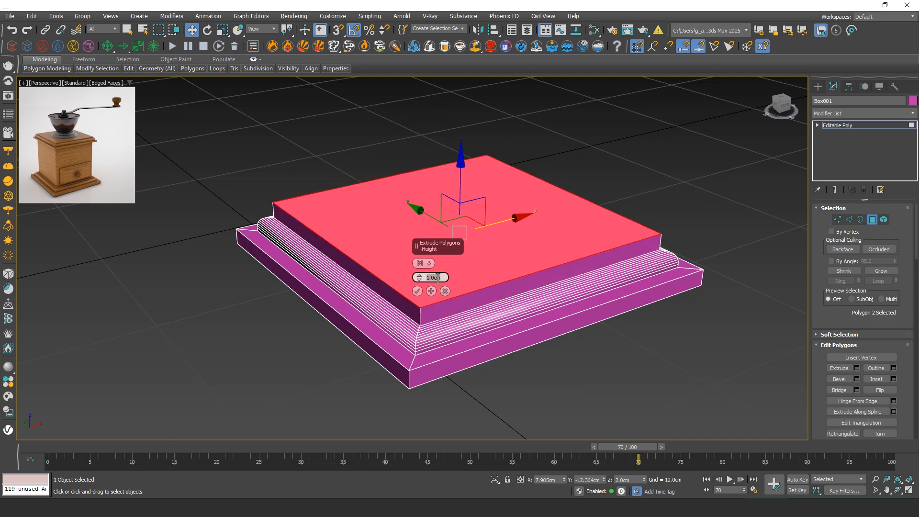
type("0.3")
left_click(417, 291)
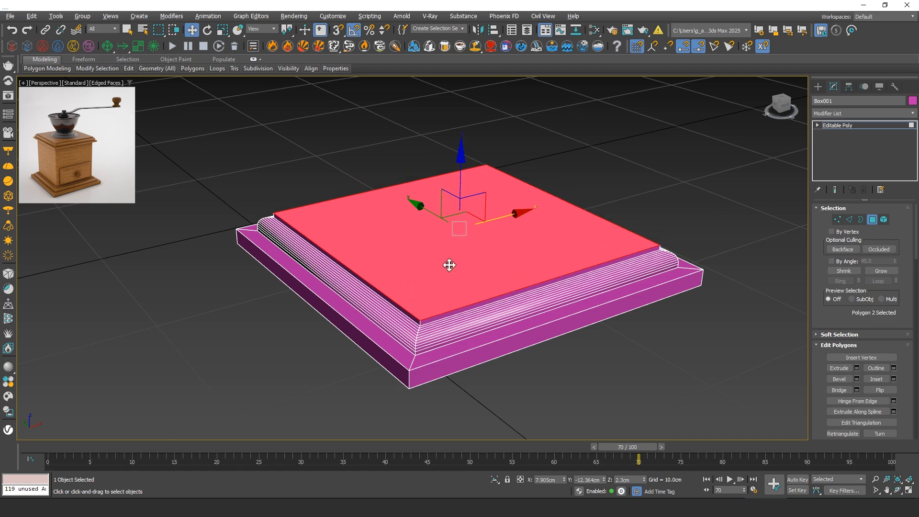
Step: Inset the raised top polygon by 0.5 cm
scroll(449, 265, "up", 2)
middle_click_drag(425, 281, 429, 276, "alt")
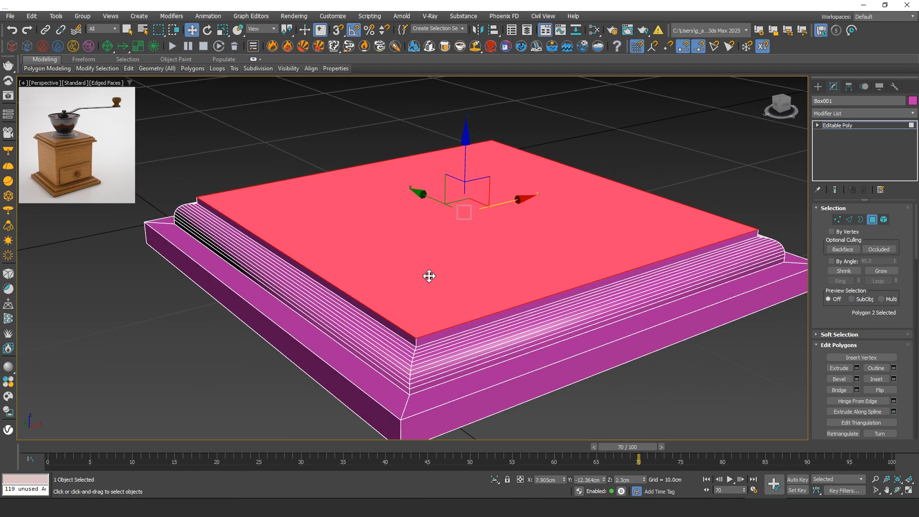
right_click(456, 262)
left_click(363, 308)
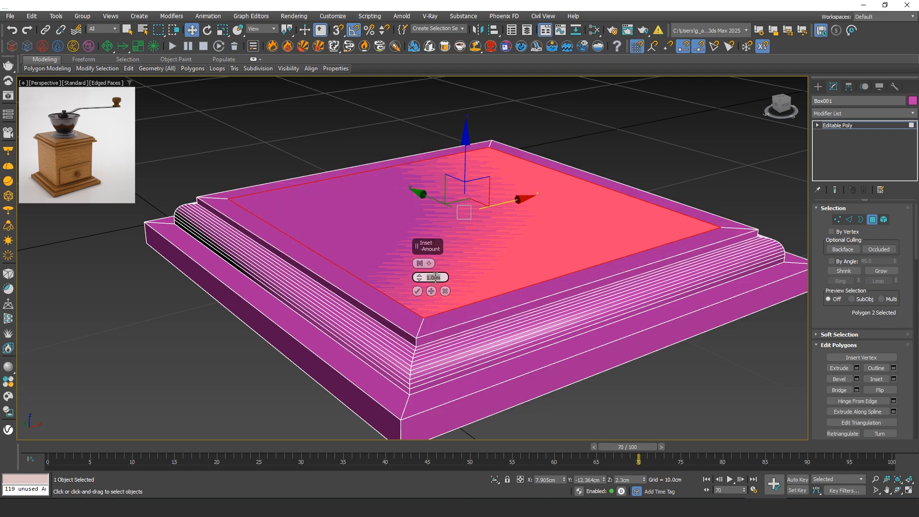
type("0.5")
left_click(417, 291)
Step: Extrude the inset top polygon by 7 cm to form the lower half of the grinder body
scroll(465, 263, "down", 4)
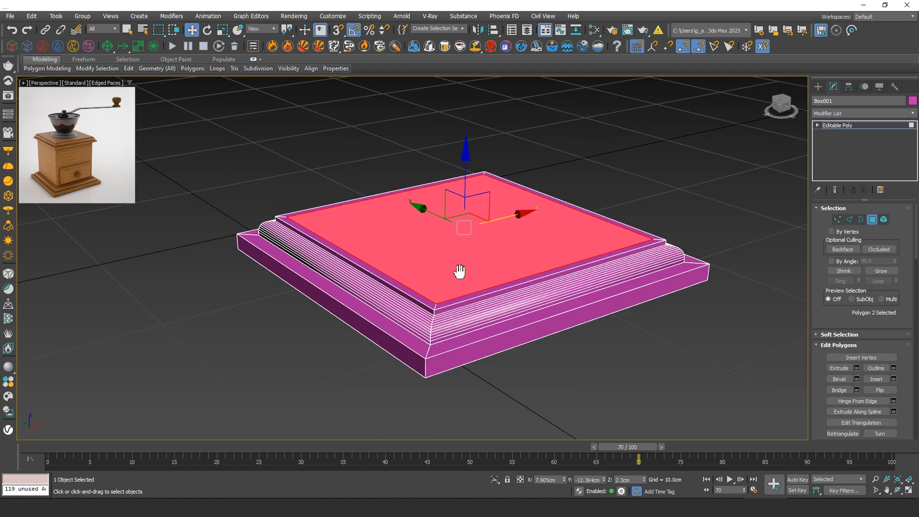
mouse_move(459, 268)
middle_mouse_down("alt")
mouse_move(460, 293)
mouse_move(459, 275)
middle_mouse_up("alt")
right_click(458, 276)
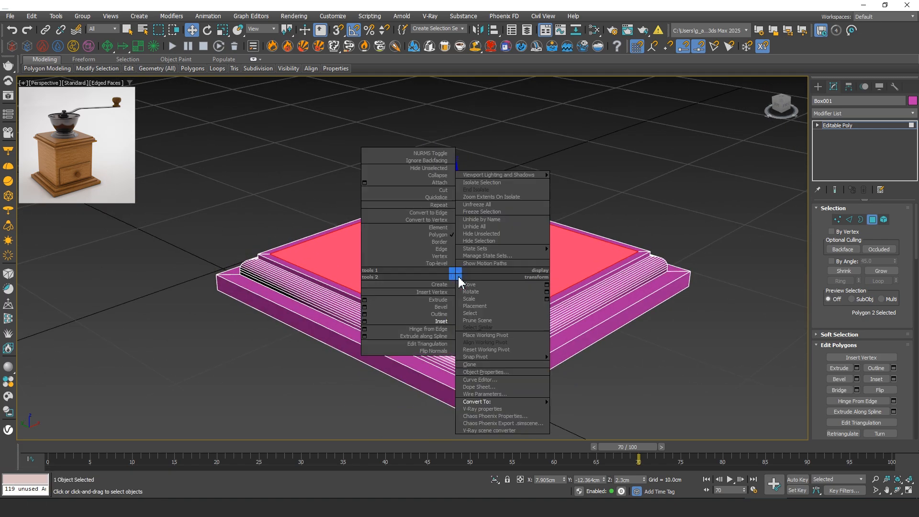
left_click(365, 299)
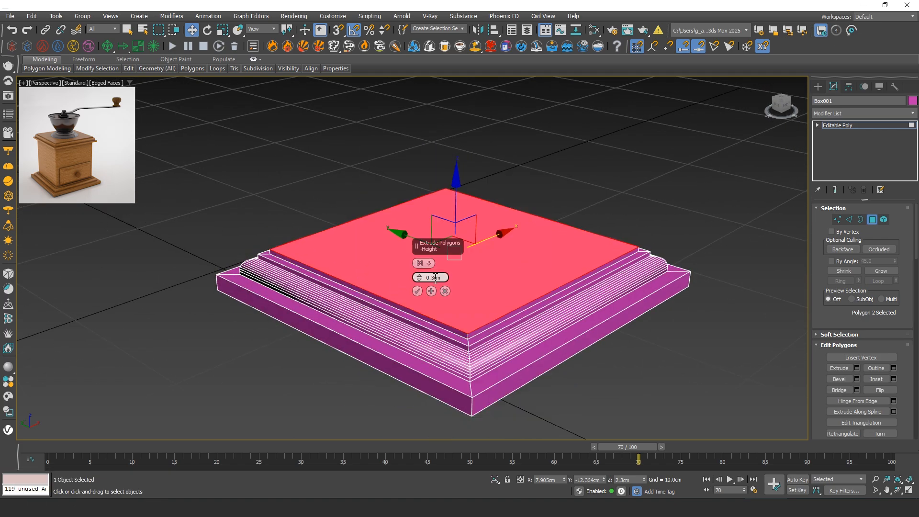
type("7")
middle_click(378, 275)
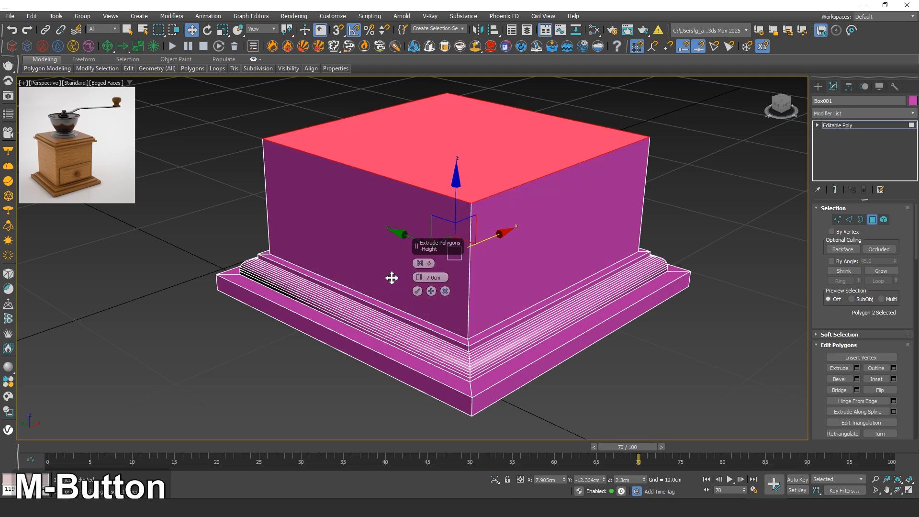
left_click(417, 291)
Step: Extrude the top polygon of the body by another 7 cm to add the upper half
middle_click_drag(488, 289, 435, 303, "alt")
middle_click_drag(377, 329, 406, 255, "alt")
scroll(379, 325, "up", 2)
scroll(381, 334, "down", 5)
scroll(421, 256, "up", 2)
scroll(415, 253, "down", 2)
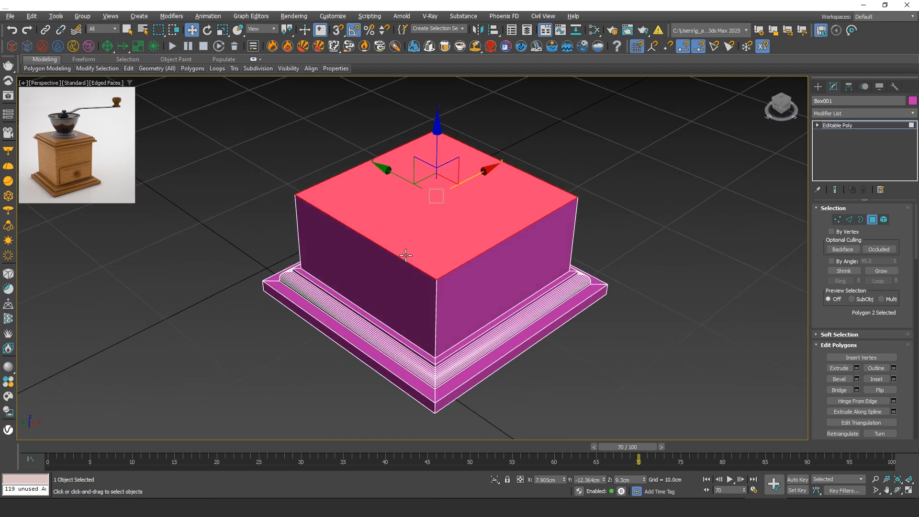
right_click(430, 218)
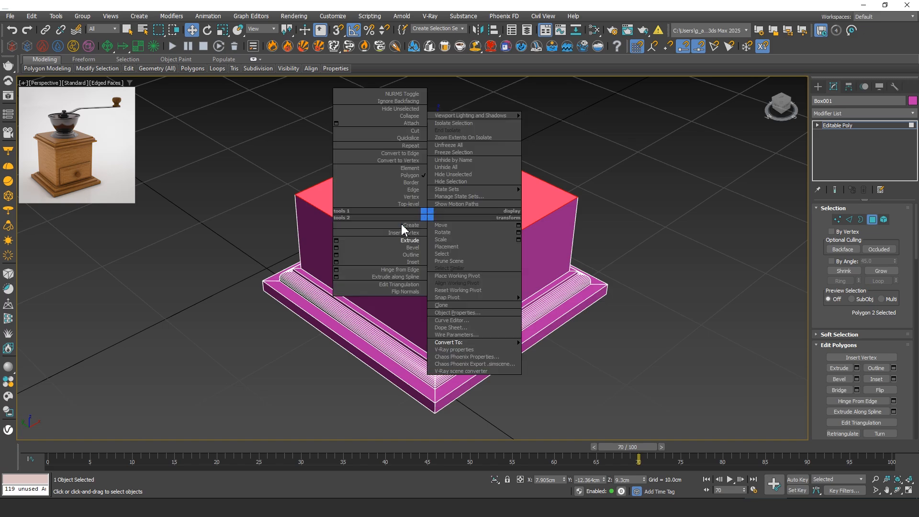
left_click(340, 247)
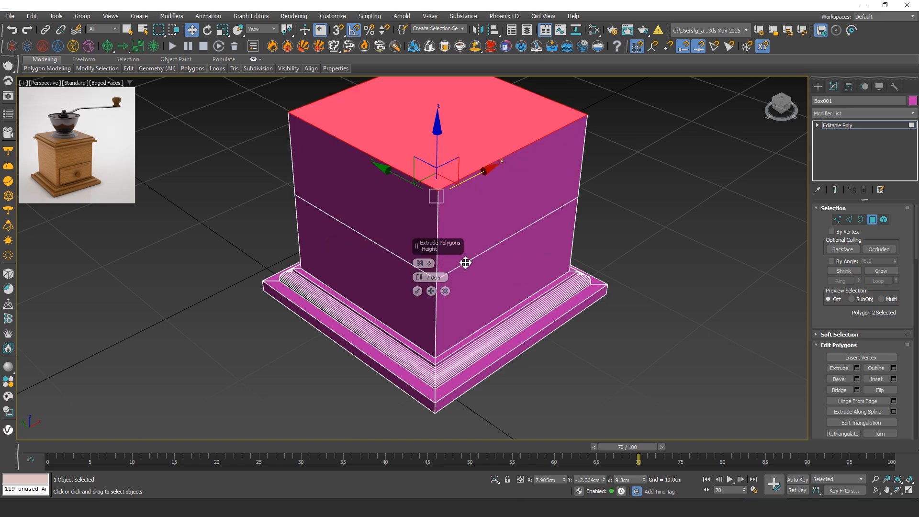
left_click(416, 291)
Step: Examine the upper and lower side polygons of the grinder body by selecting them in turn
middle_click_drag(417, 284, 434, 282)
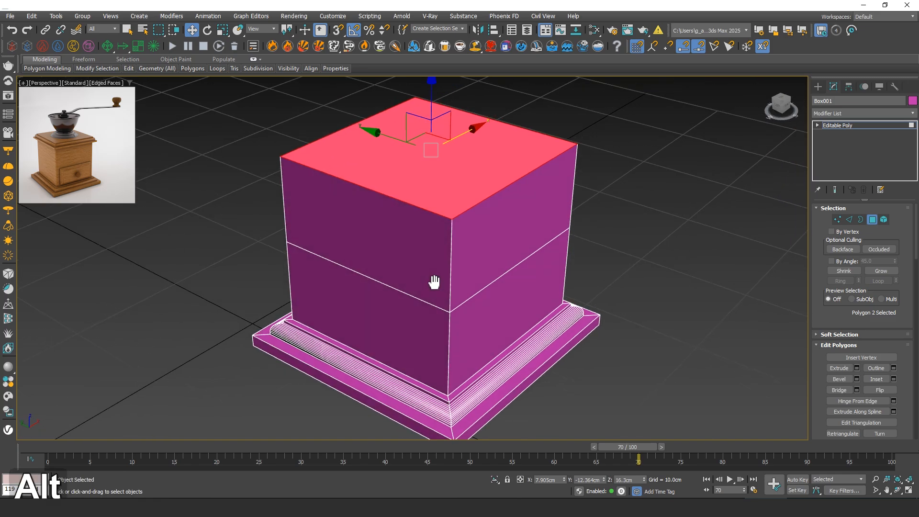
left_click(510, 246)
left_click(510, 299)
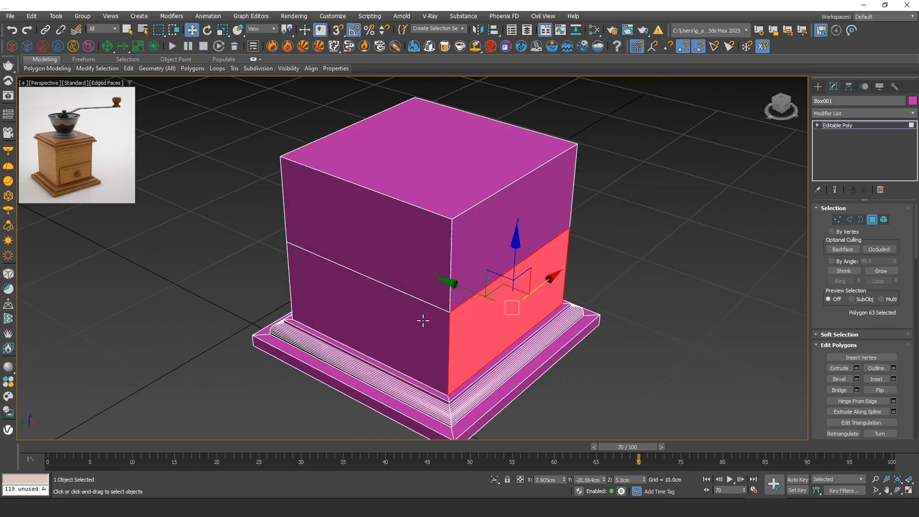
middle_click_drag(422, 320, 388, 298, "alt")
left_click(481, 252)
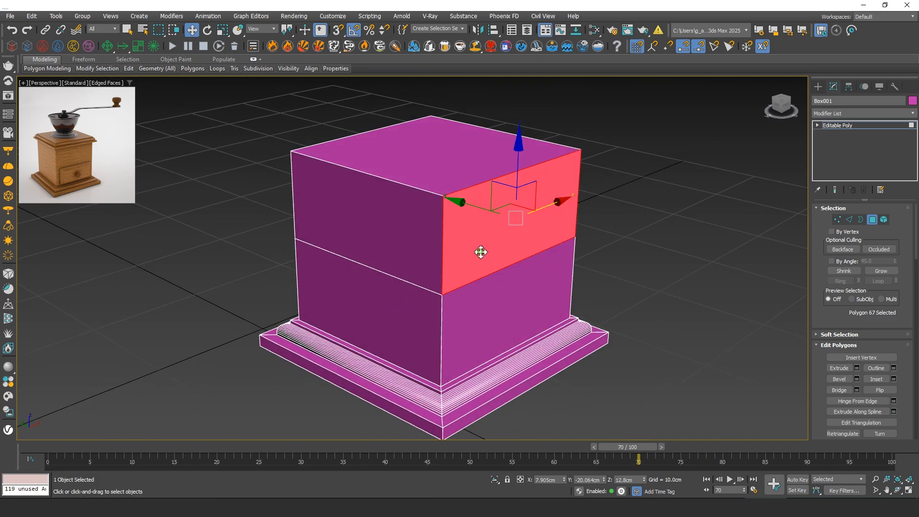
left_click(471, 299)
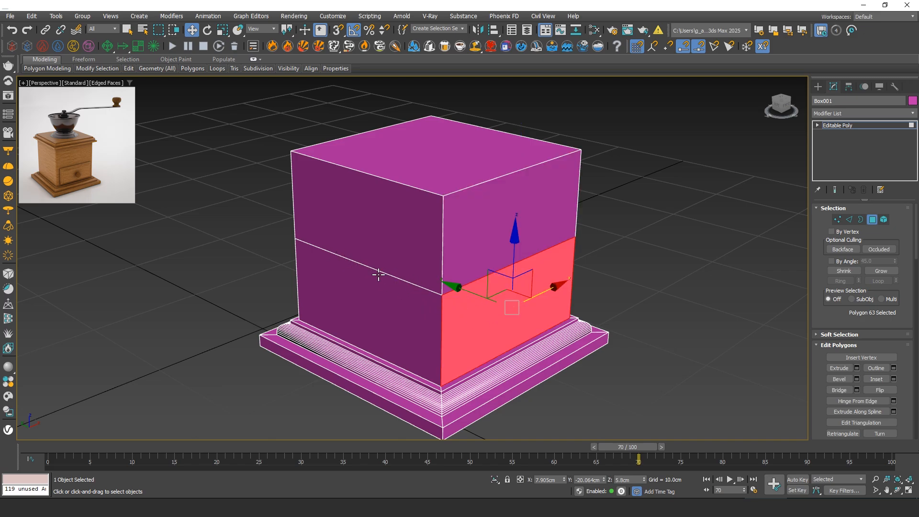
left_click(402, 311)
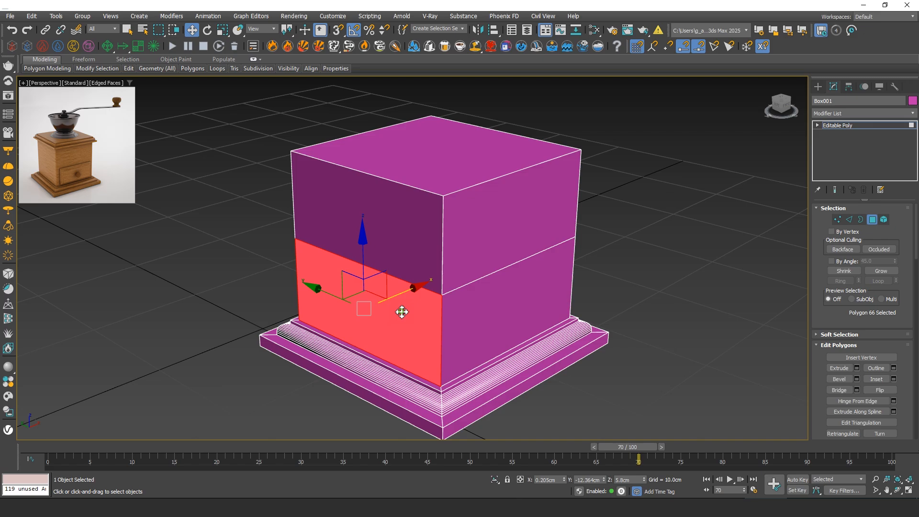
left_click(495, 300)
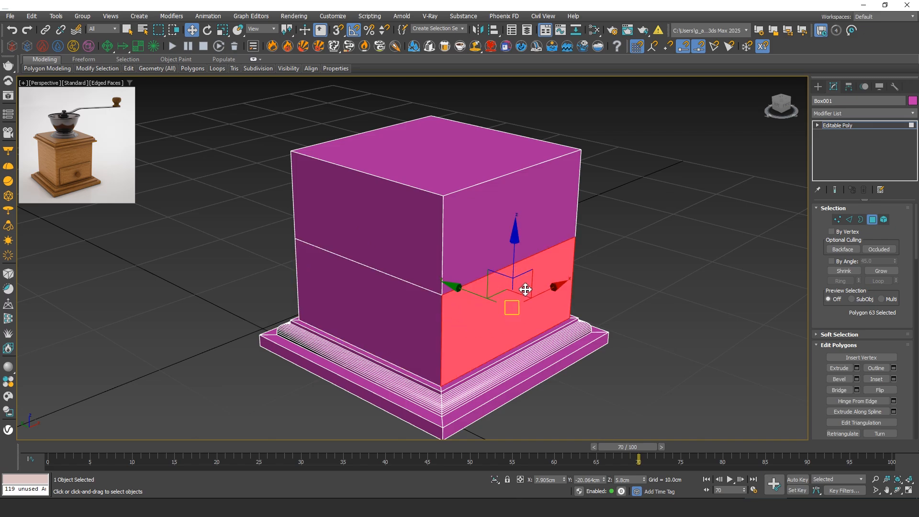
Step: Select the body's top polygon and bevel it with height 0 and outline 1 cm to create an overhang
left_click(446, 167)
middle_click_drag(457, 178, 428, 256)
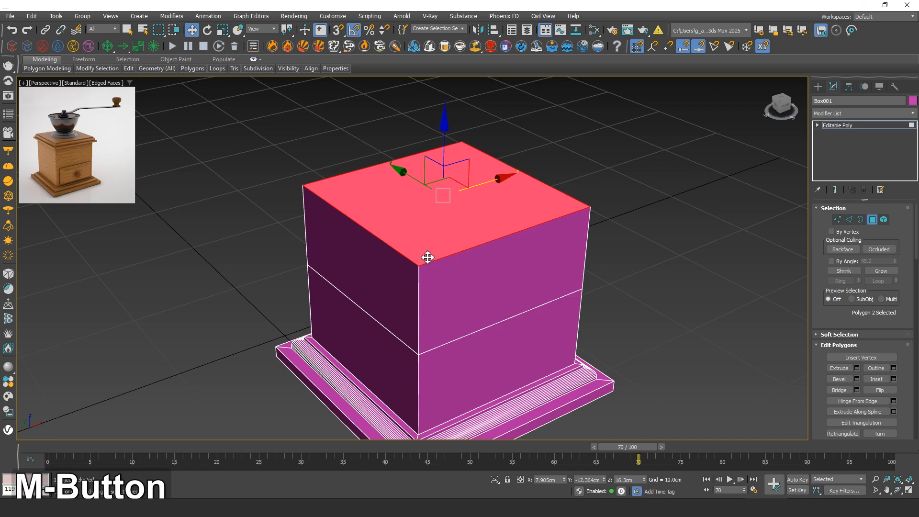
right_click(426, 217)
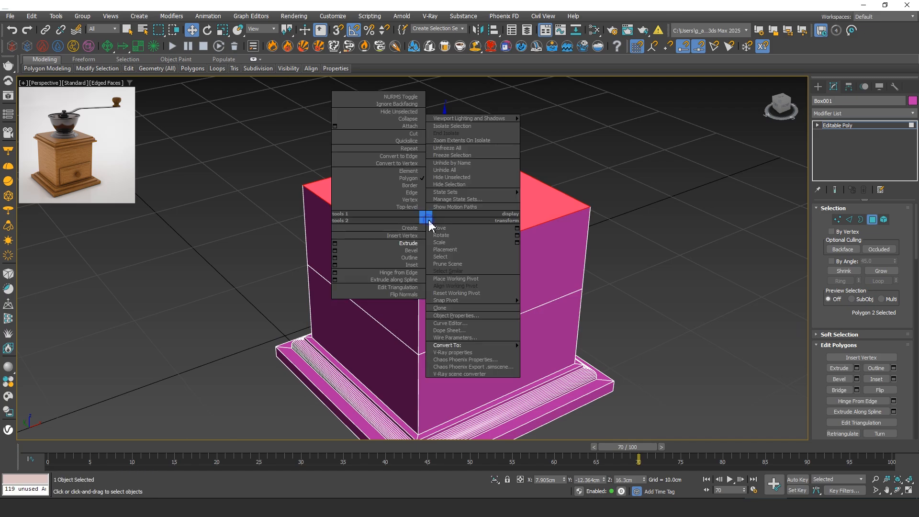
left_click(335, 250)
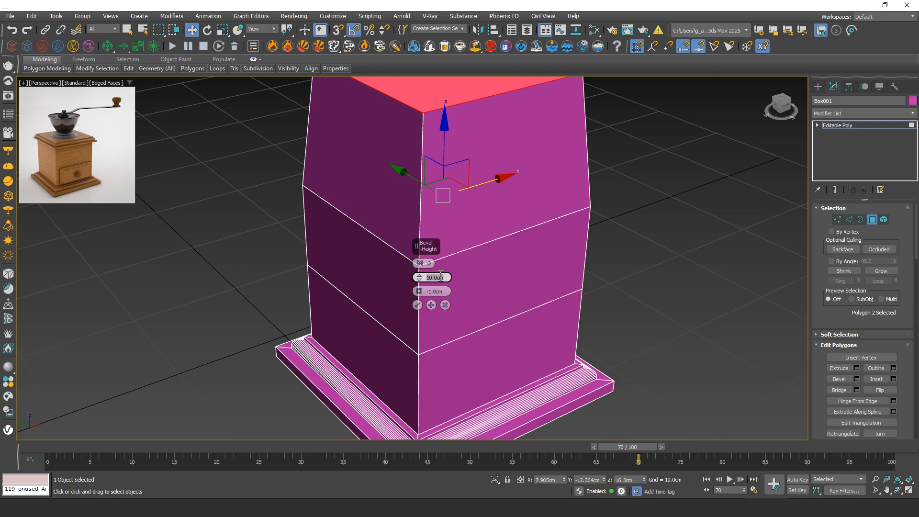
type("0")
key("Tab")
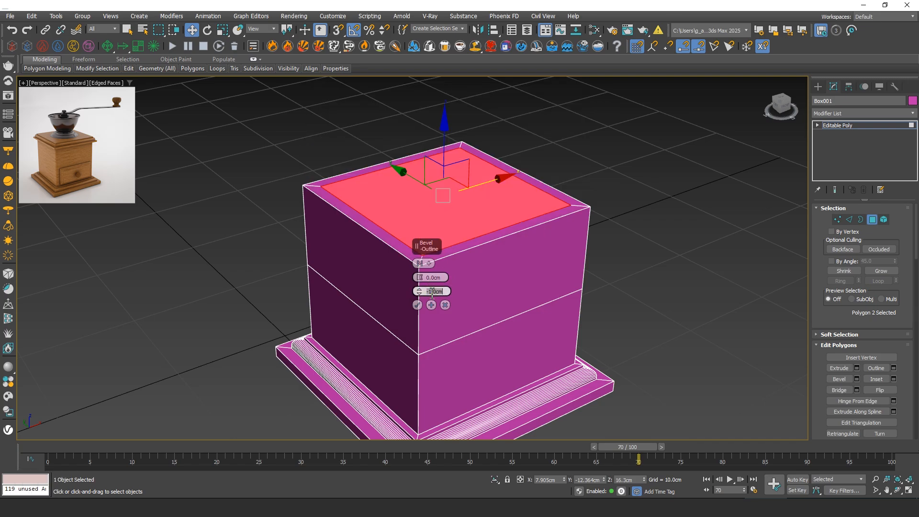
type("1")
middle_click(371, 304)
left_click(416, 305)
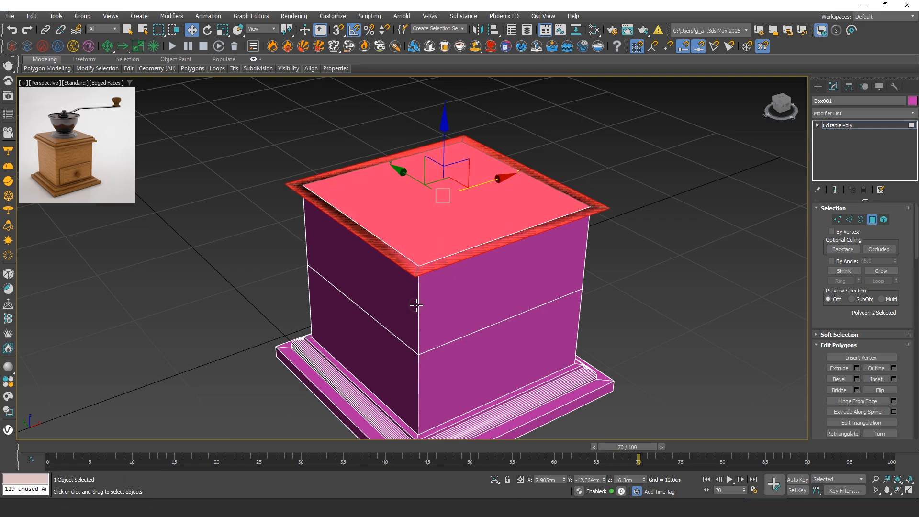
Step: Extrude the widened top polygon by 0.5 cm to form the lid's lower slab
right_click(438, 230)
left_click(347, 258)
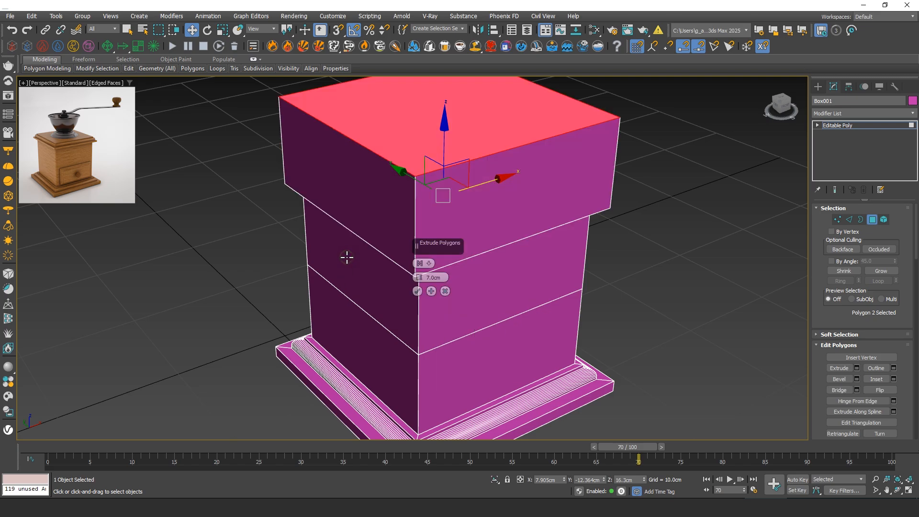
type("0.5")
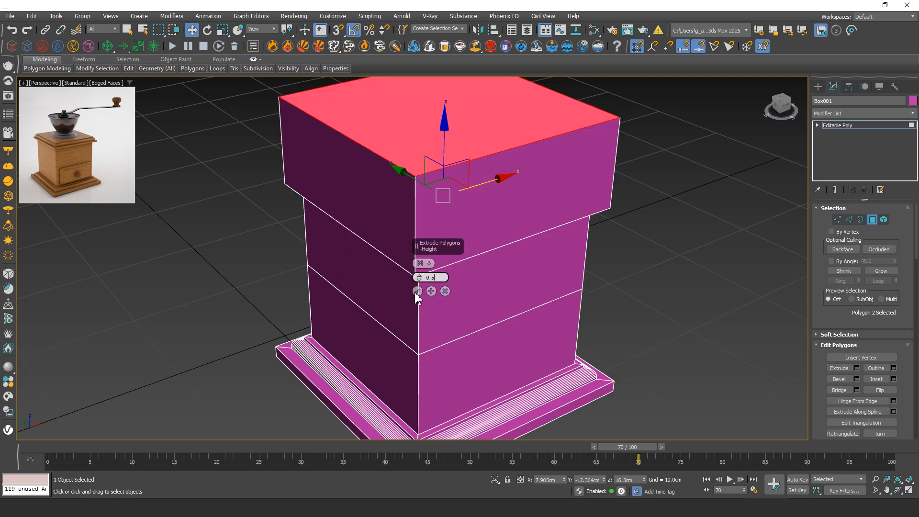
left_click(416, 290)
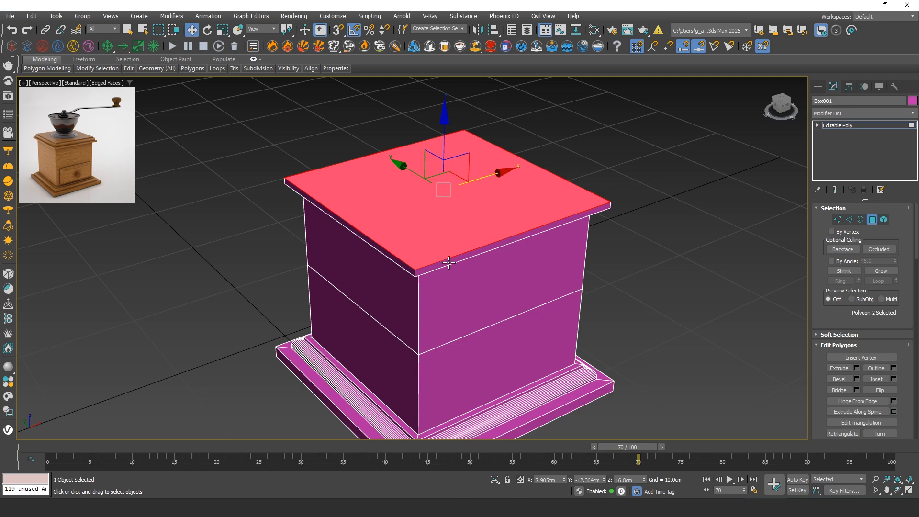
Step: Inset the lid slab's top polygon by 0.5 cm
middle_click_drag(449, 262, 457, 264, "alt")
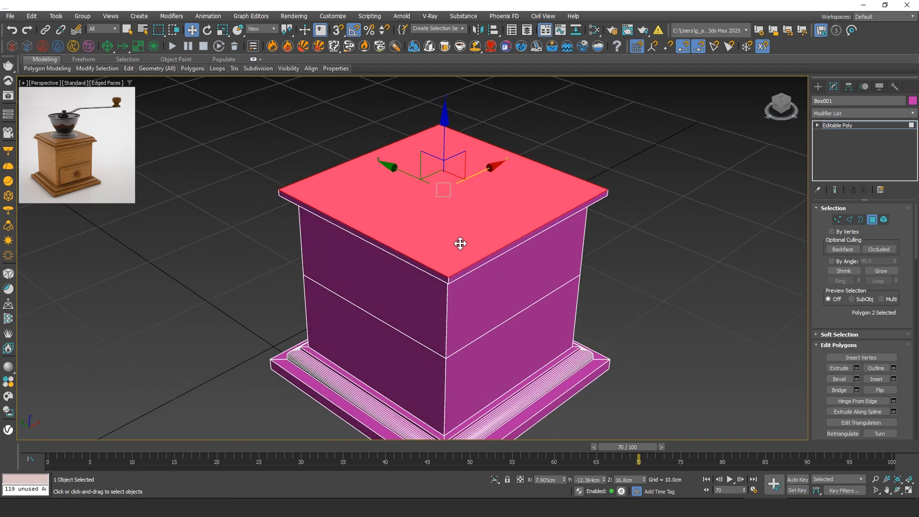
right_click(460, 244)
left_click(370, 293)
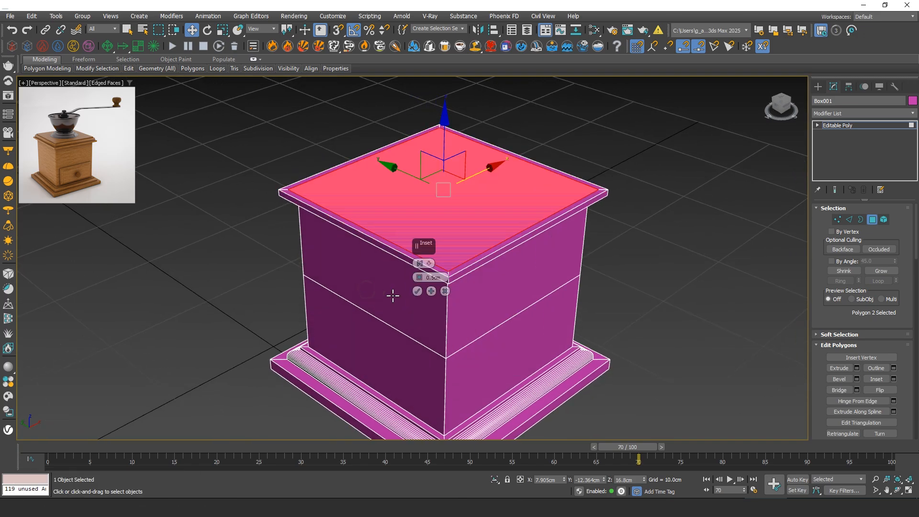
left_click(417, 291)
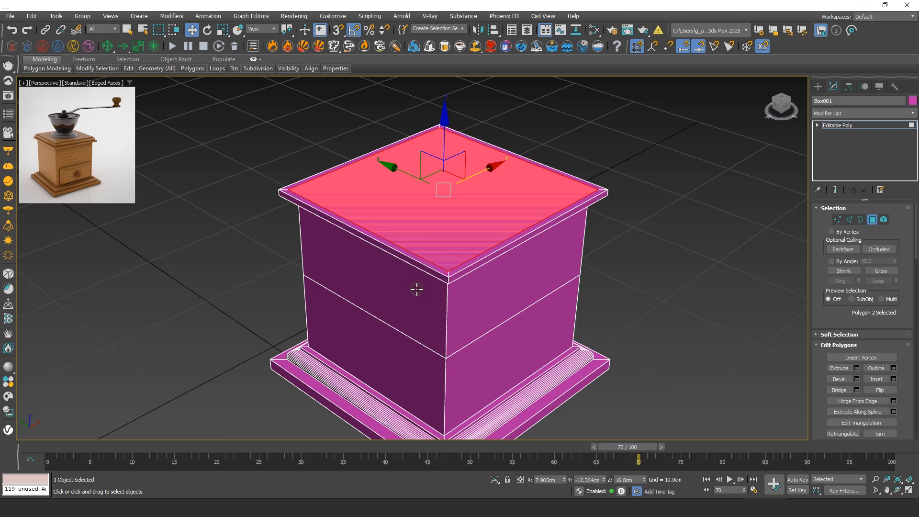
Step: Extrude the inset top polygon by 1 cm to add the lid's second step
middle_click_drag(416, 287, 416, 263, "alt")
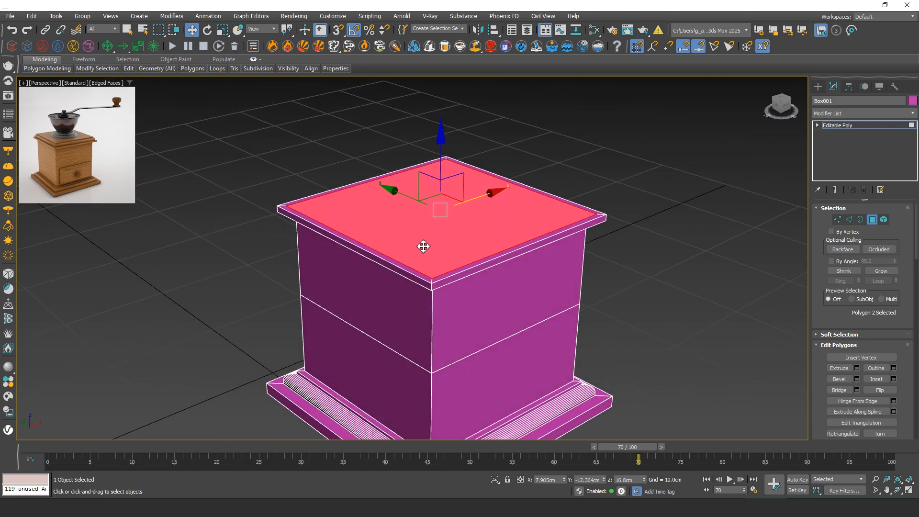
scroll(424, 244, "up", 3)
right_click(420, 242)
left_click(328, 269)
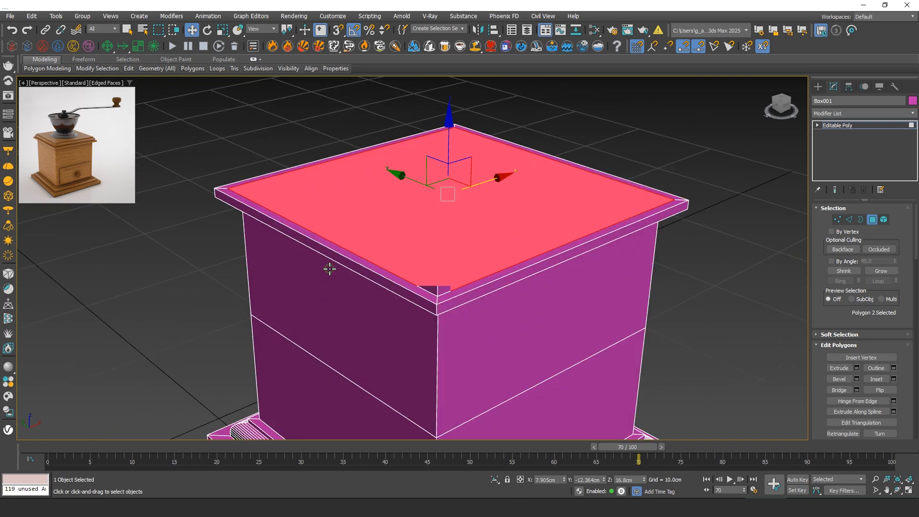
type("1")
middle_click(338, 257)
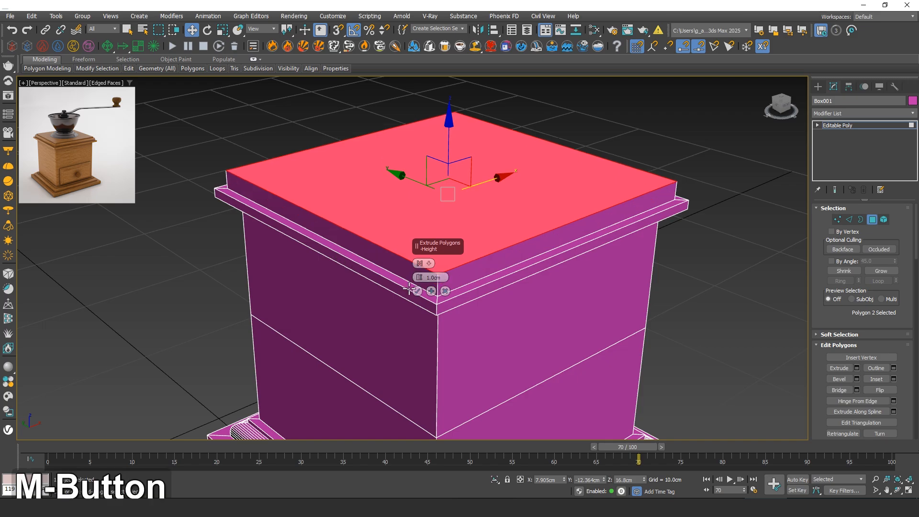
left_click(417, 291)
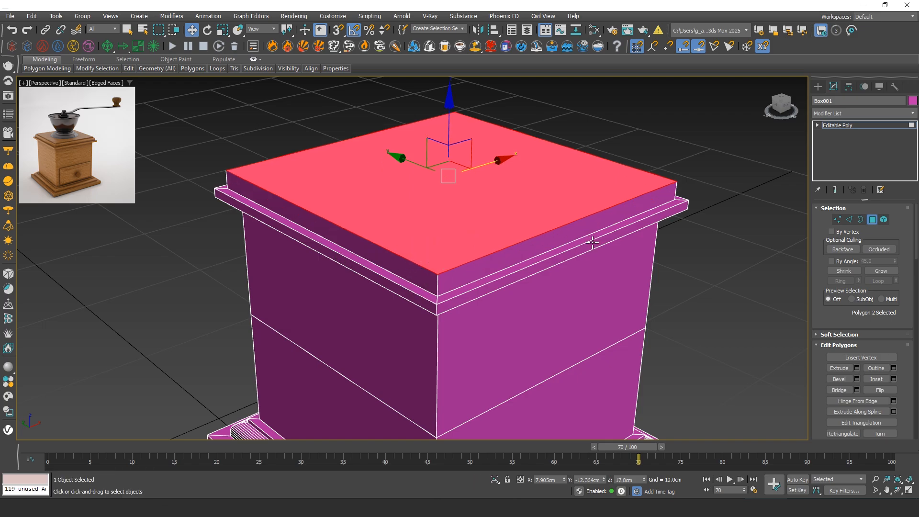
Step: Select the four top edges of the lid's second step and chamfer them by 0.5 cm
left_click(849, 220)
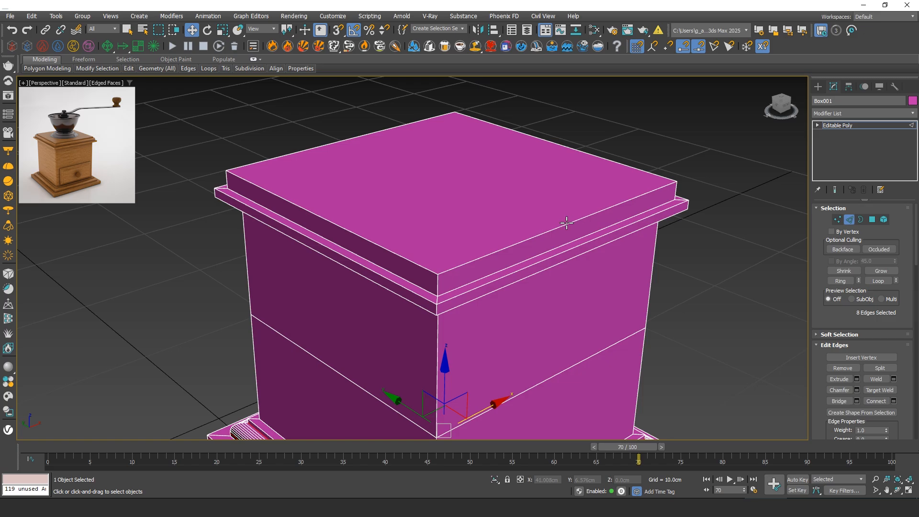
left_click(566, 223)
left_click(367, 239, "ctrl")
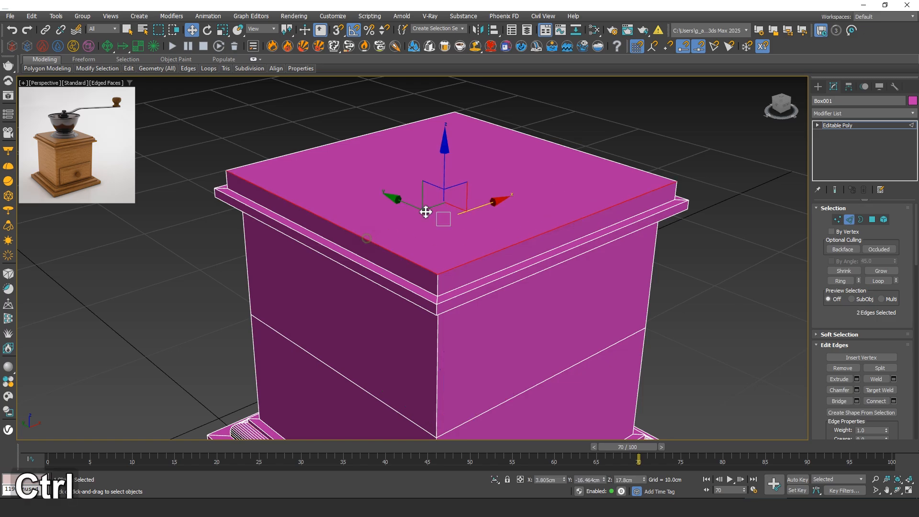
left_click(561, 147, "ctrl")
left_click(356, 139, "ctrl")
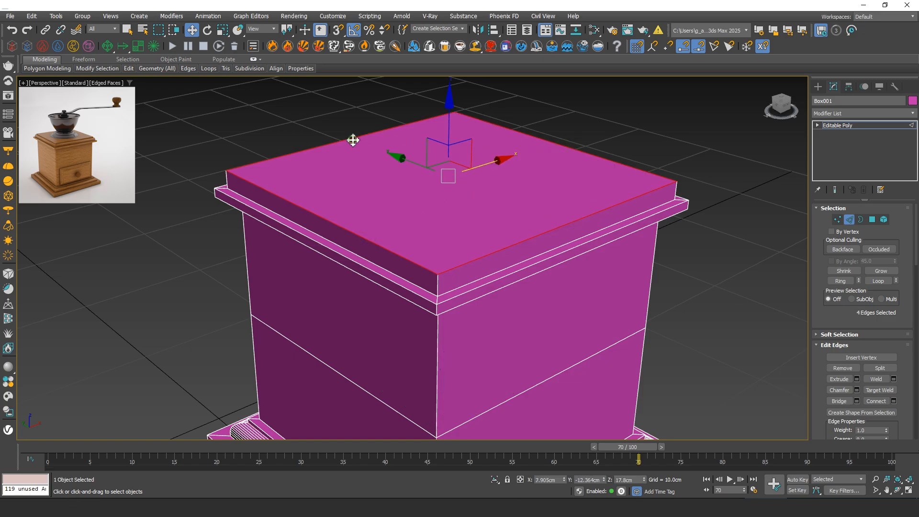
right_click(352, 140)
left_click(259, 192)
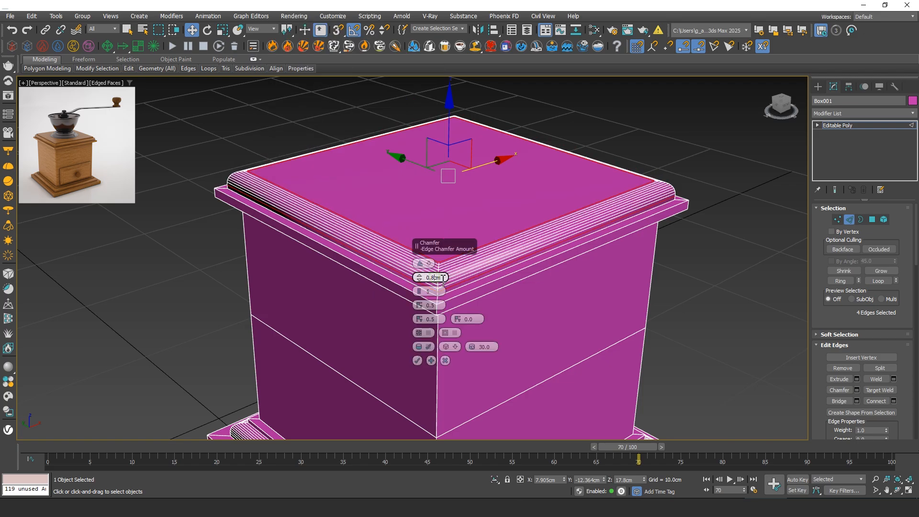
key("BackSpace")
type("5")
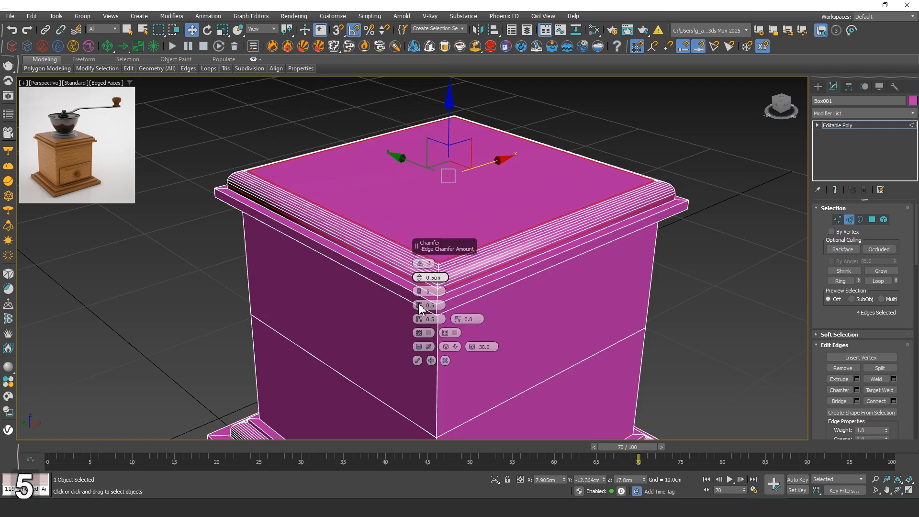
left_click(417, 360)
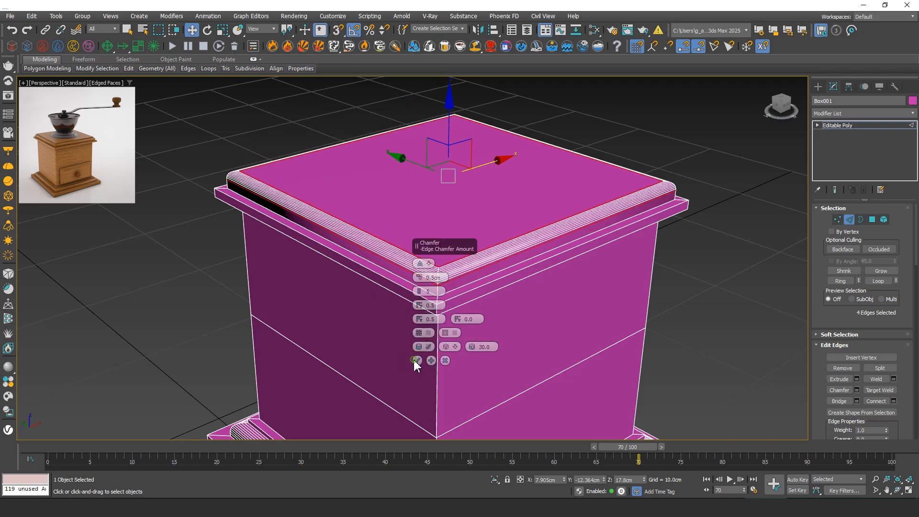
Step: Select the top polygon inside the lid's chamfered edges and extrude it by 0.3 cm
left_click(872, 220)
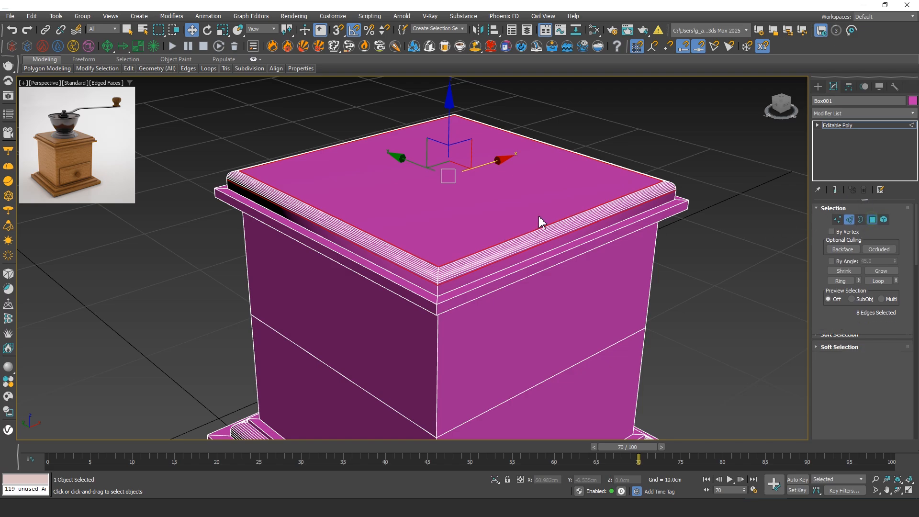
left_click(497, 207)
right_click(453, 203)
left_click(360, 226)
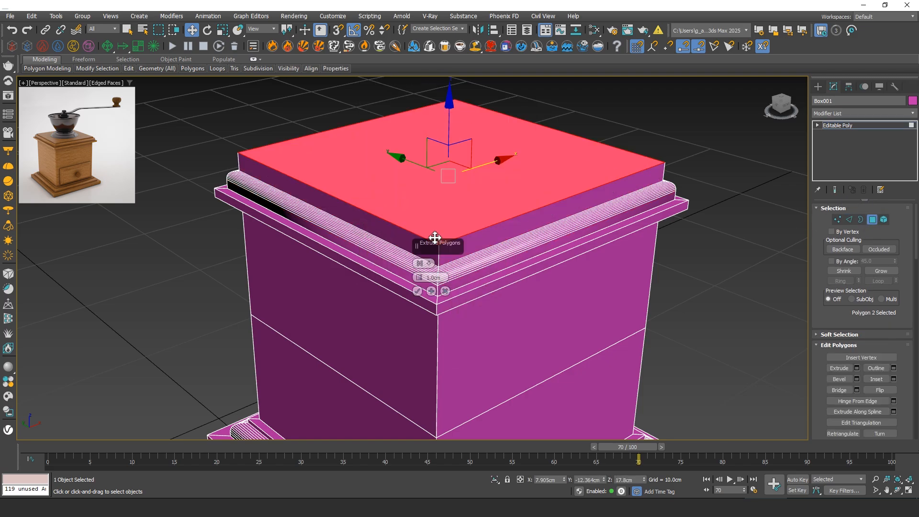
type("0.3")
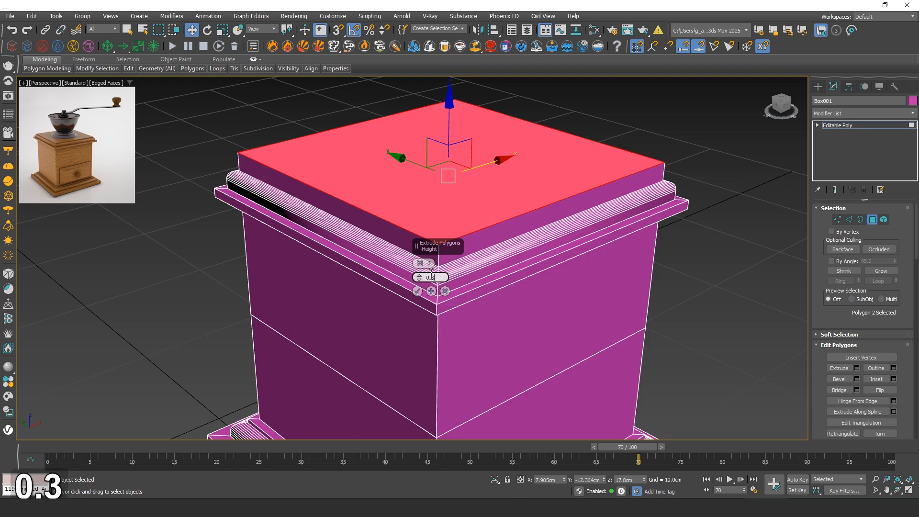
middle_click(390, 211)
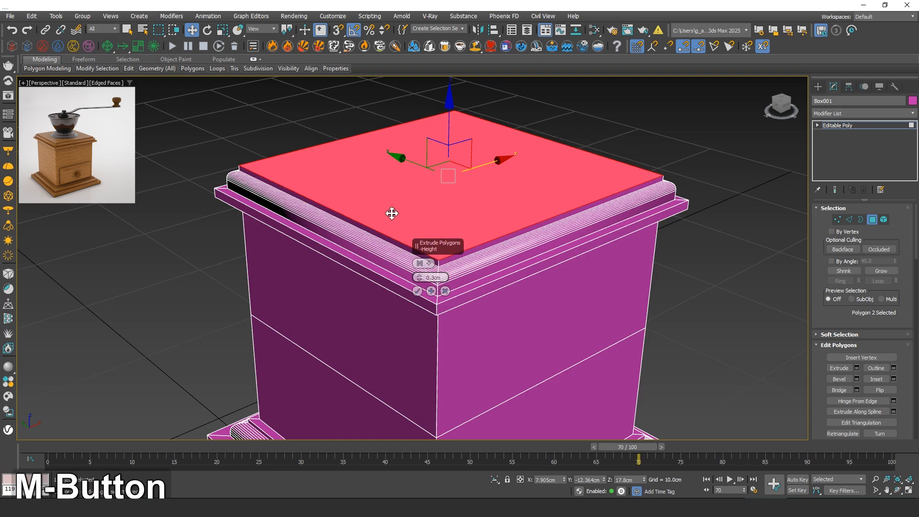
left_click(417, 290)
Step: Select the four vertical corner edges of the body's upper section in wireframe view
middle_click_drag(446, 275, 481, 234)
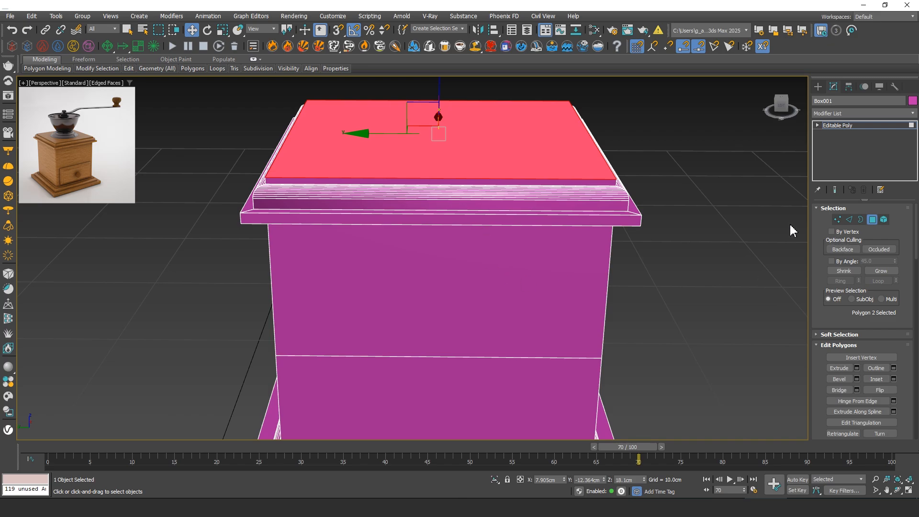
middle_click_drag(579, 282, 537, 195)
middle_click_drag(418, 234, 410, 230, "alt")
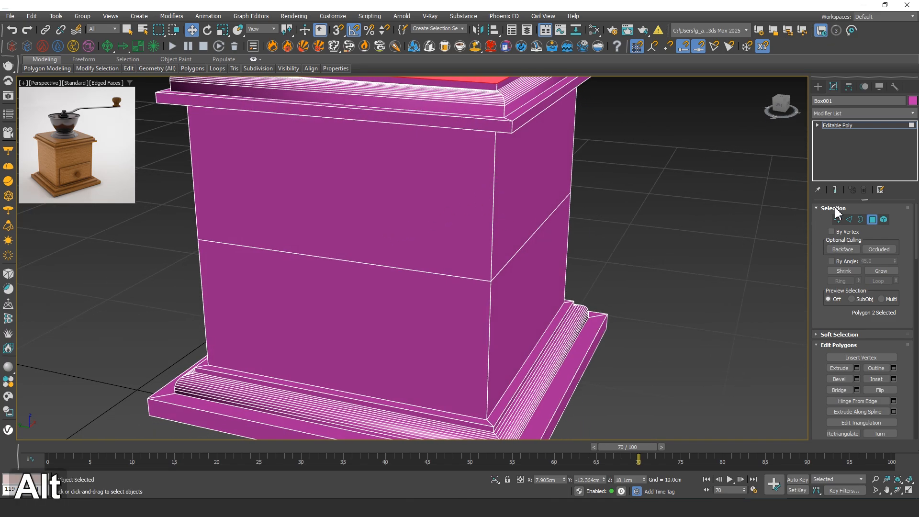
left_click(848, 219)
middle_click_drag(478, 242, 381, 243, "alt")
key("F3")
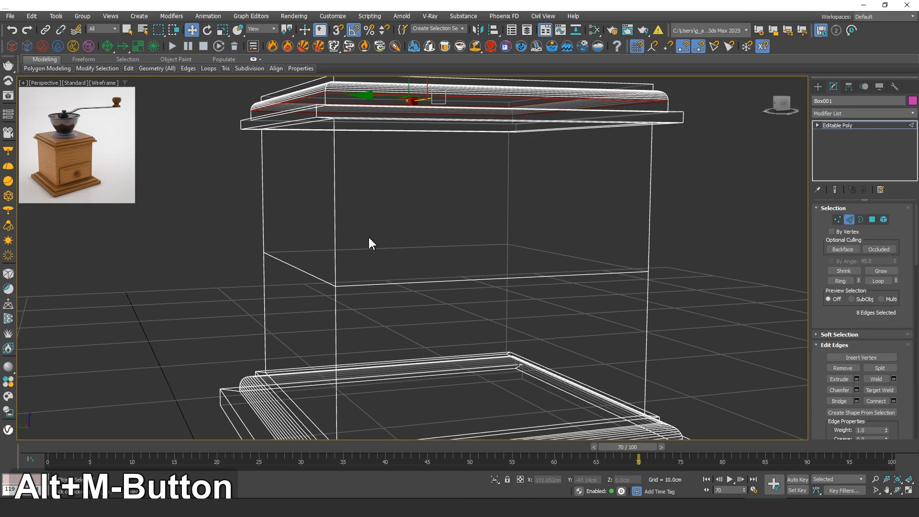
key("F3")
key("F3")
middle_click_drag(232, 211, 268, 190)
left_click_drag(163, 161, 559, 168)
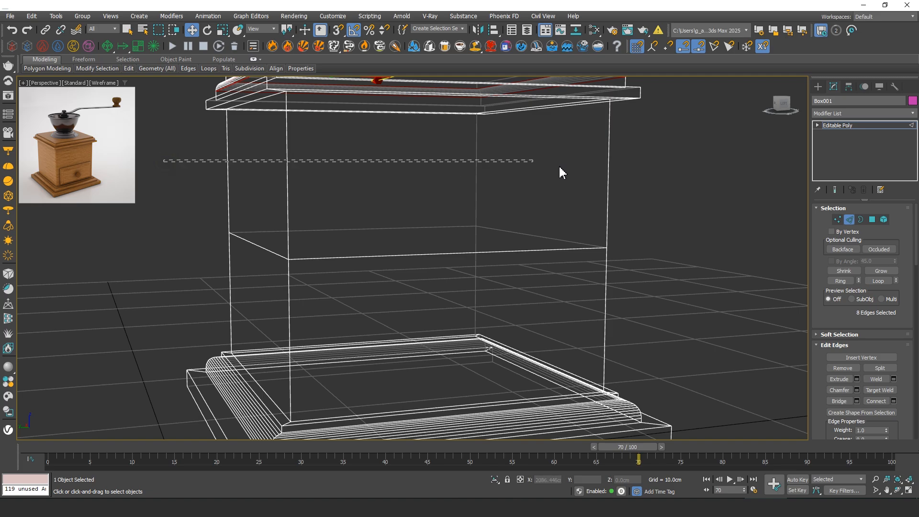
left_click_drag(666, 194, 665, 196)
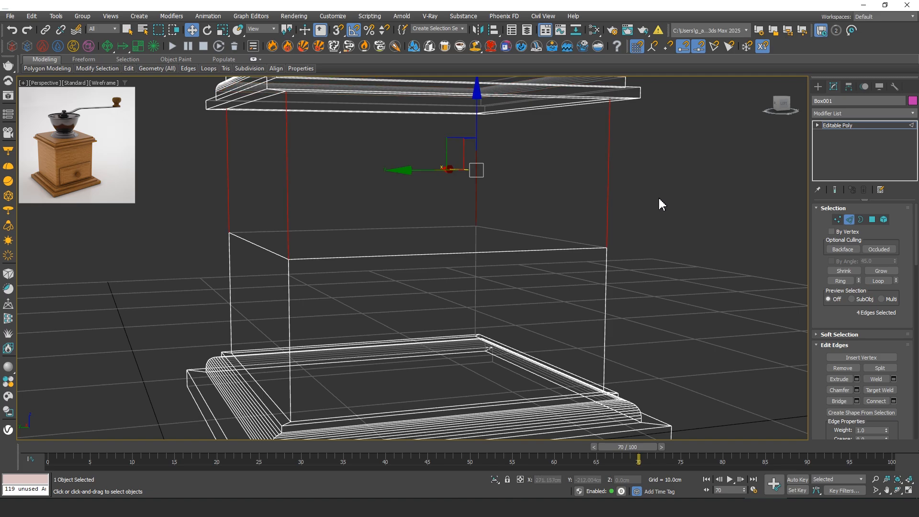
Step: Add the four vertical corner edges of the body's lower section to the selection
middle_click_drag(411, 272, 391, 185)
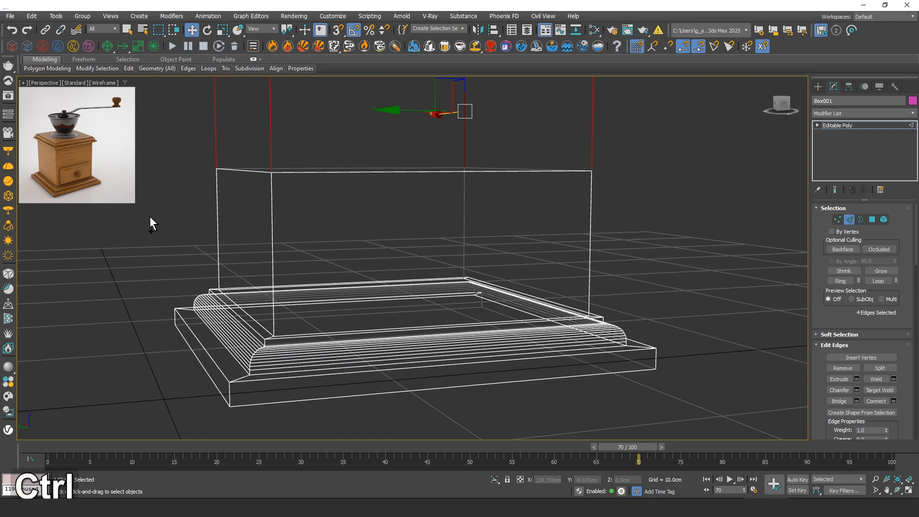
left_click_drag(163, 212, 627, 238, "ctrl")
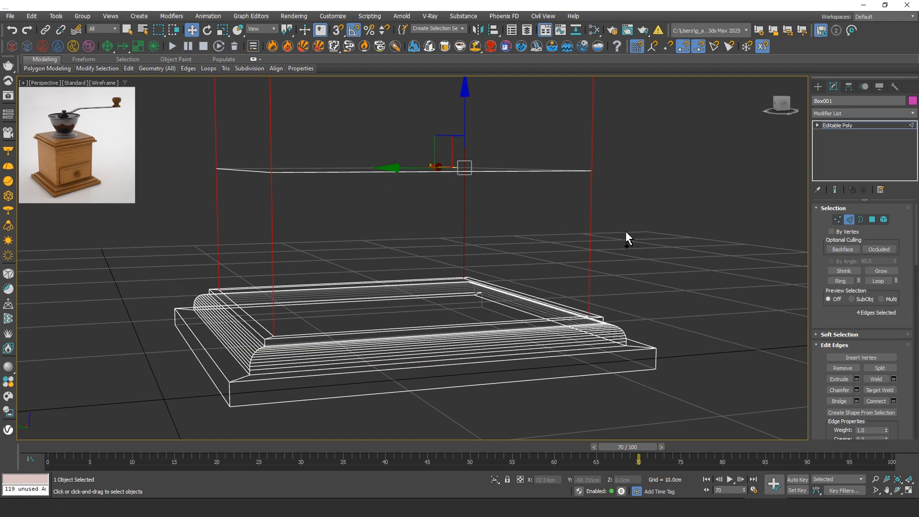
middle_click_drag(439, 246, 433, 252, "alt")
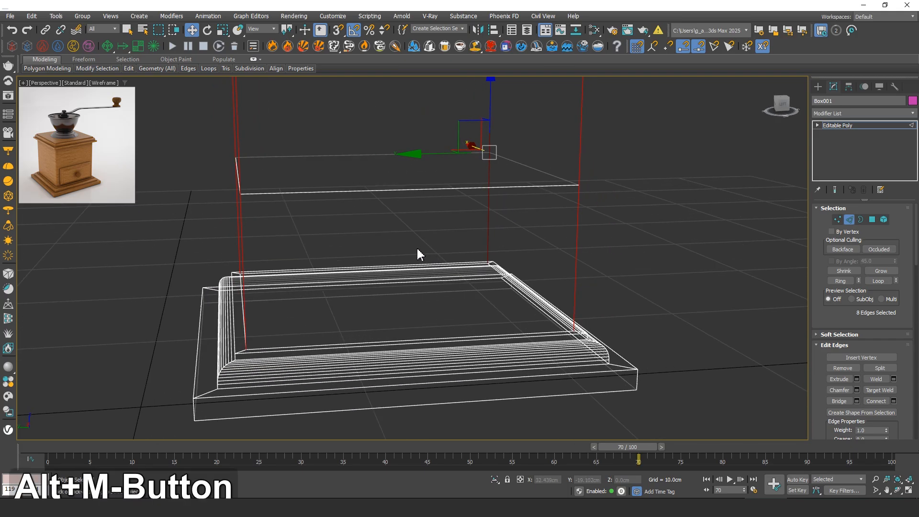
middle_click_drag(378, 243, 331, 266, "alt")
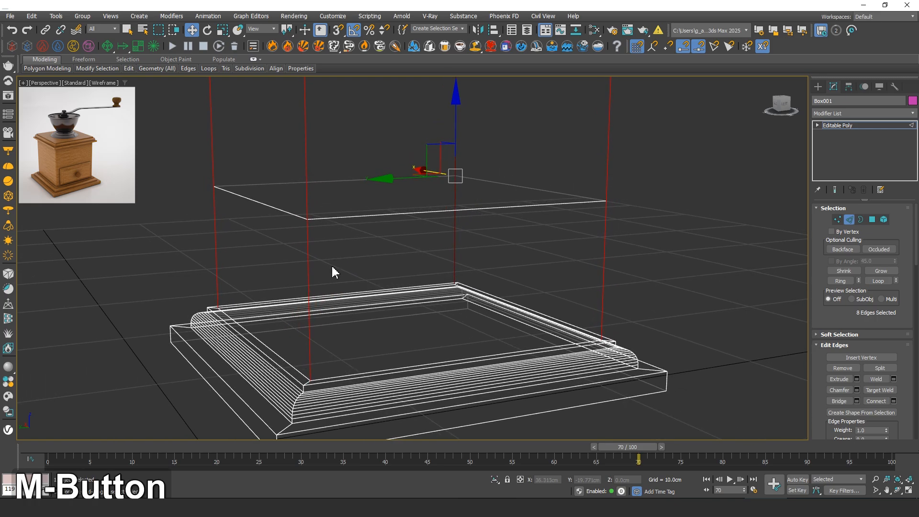
key("ctrl")
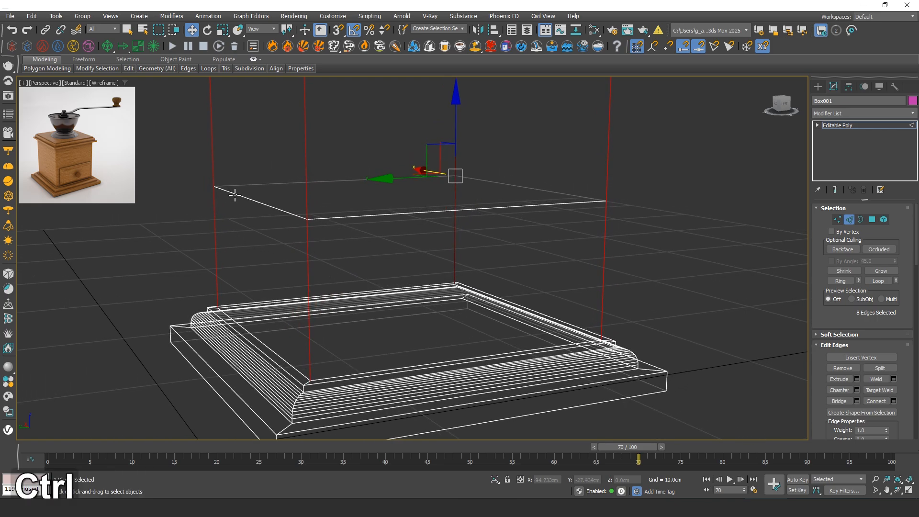
left_click(239, 196)
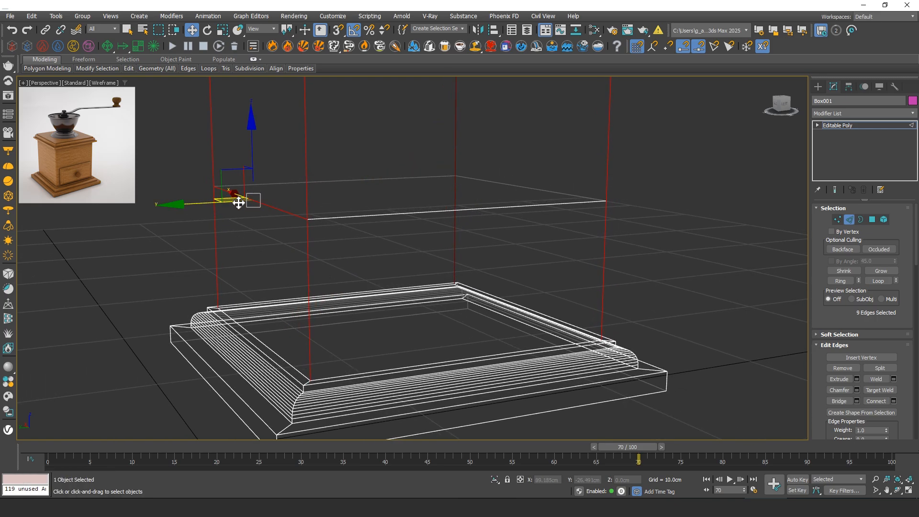
left_click(358, 218, "ctrl")
key("alt")
left_click(354, 218, "alt")
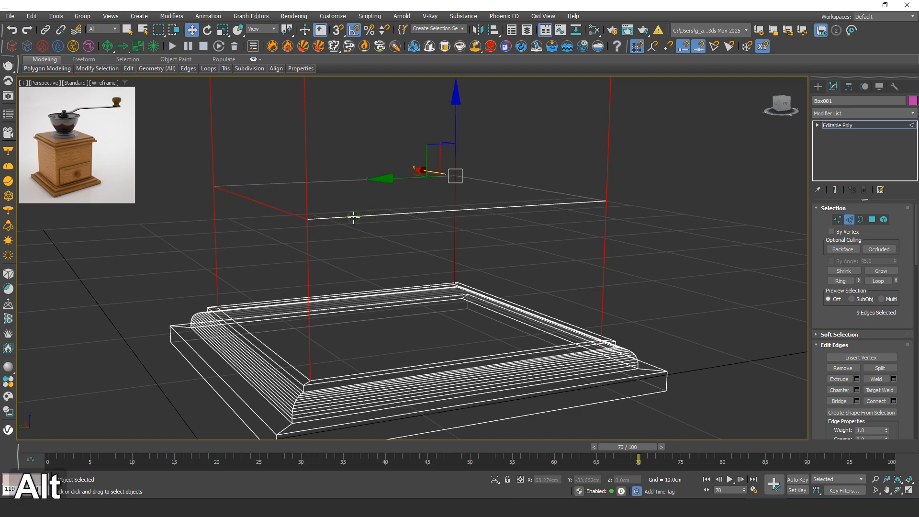
left_click(283, 212, "alt")
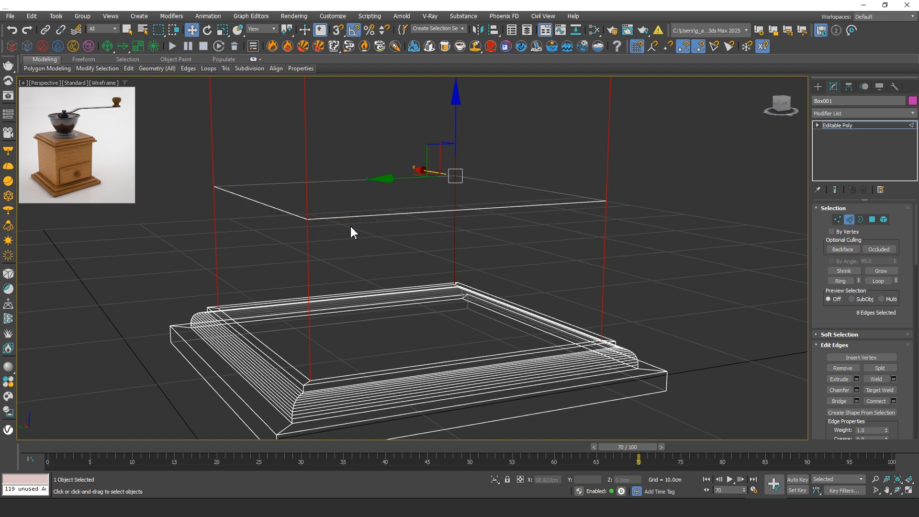
Step: Chamfer the selected vertical corner edges of the body by 0.8 cm with 4 segments
middle_click_drag(410, 236, 385, 276, "alt")
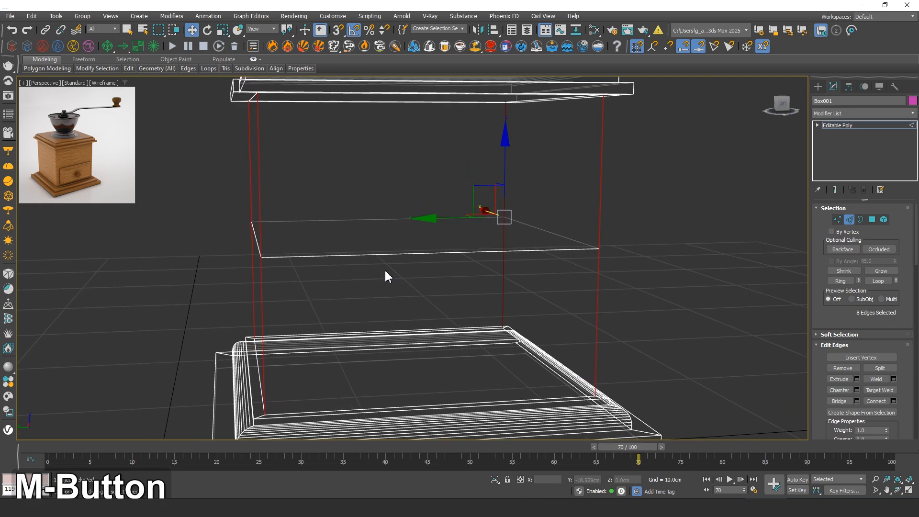
key("F3")
middle_click_drag(295, 250, 420, 264, "alt")
scroll(389, 262, "down", 5)
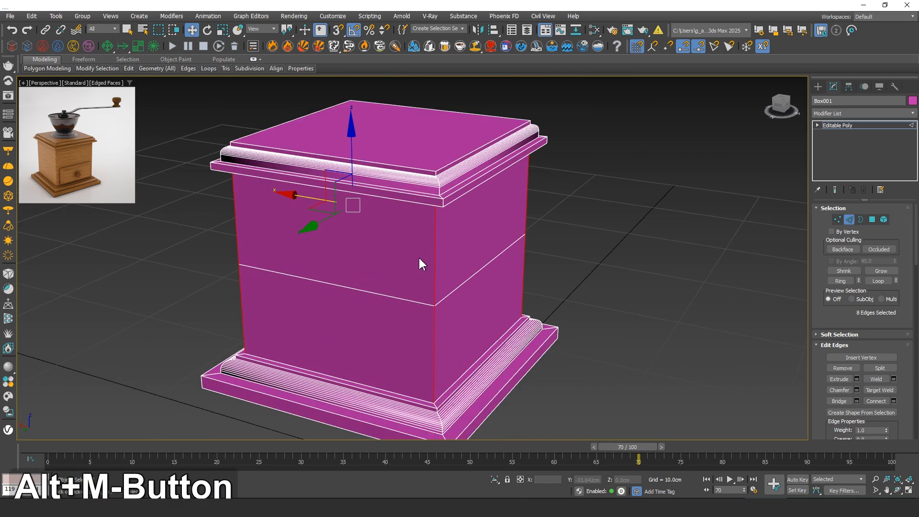
right_click(418, 258)
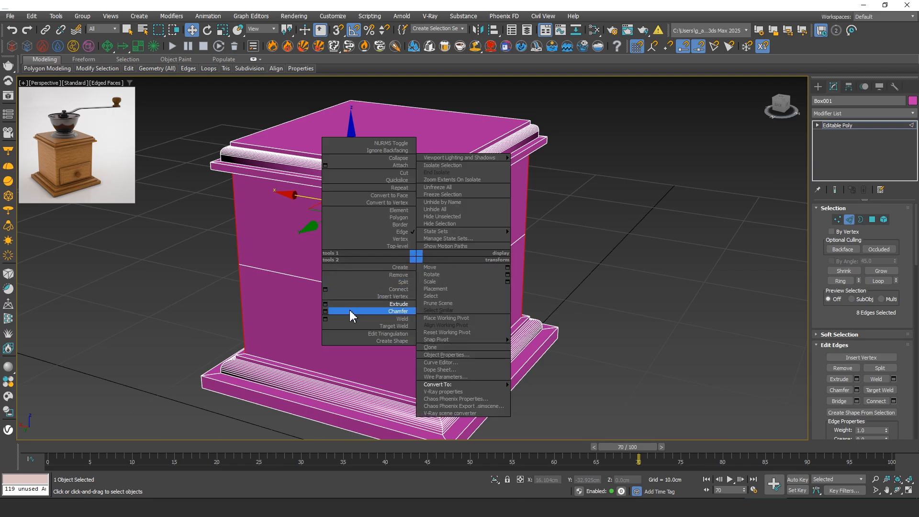
left_click(330, 311)
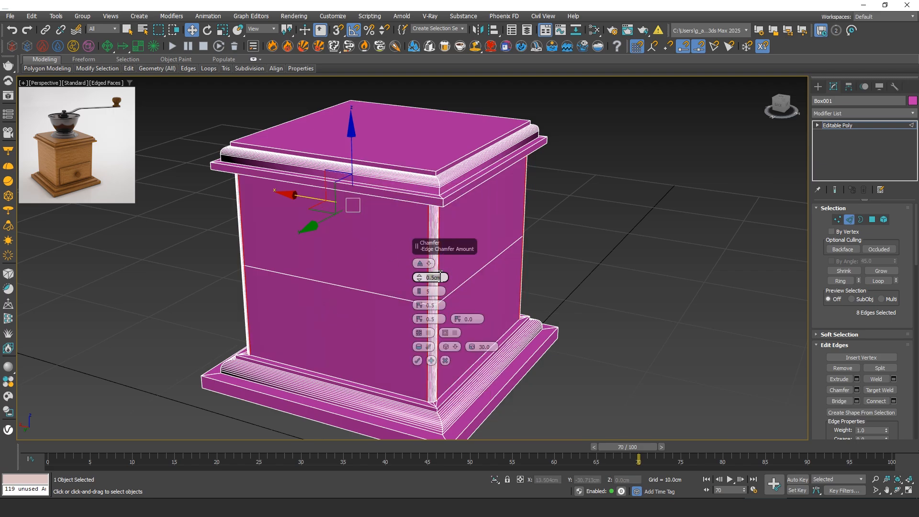
type("0.8")
left_click(418, 294)
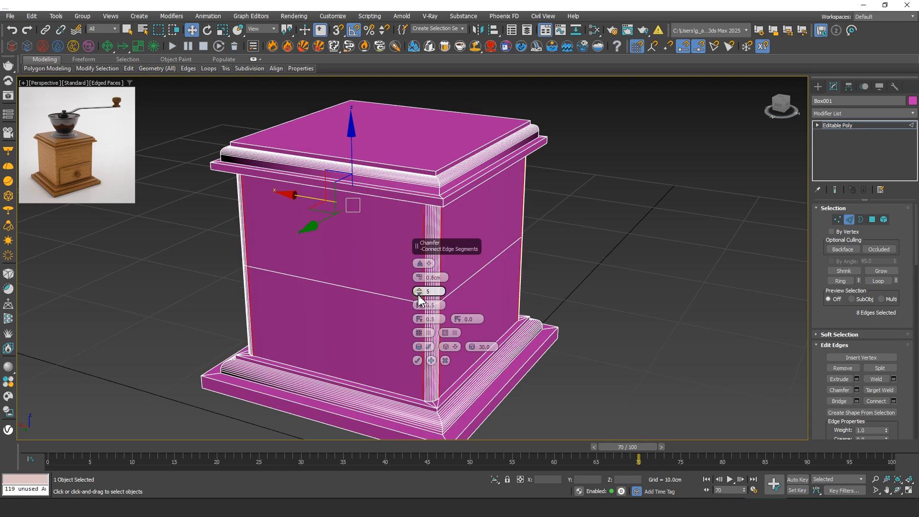
left_click(417, 360)
Step: Select the lower polygon on the body's front face and inset it by 0.5 cm
middle_click_drag(418, 360, 389, 306, "alt")
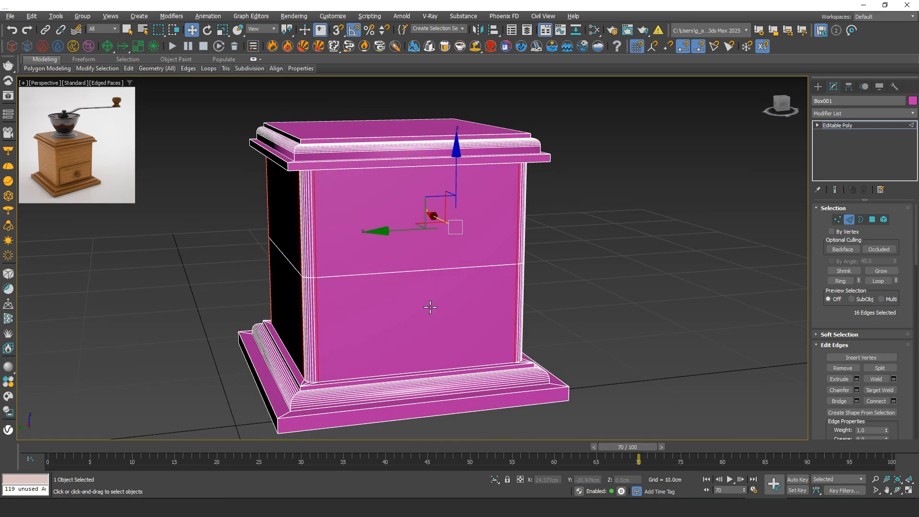
middle_click_drag(481, 299, 407, 304, "alt")
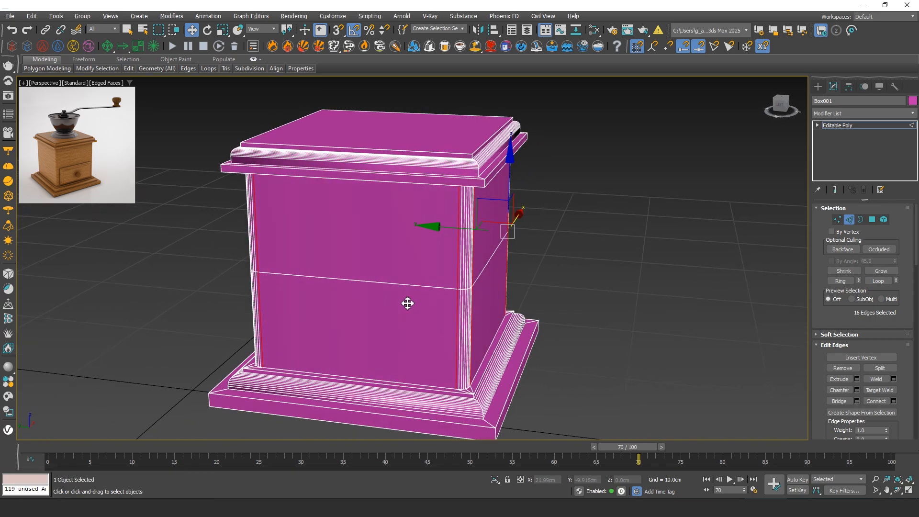
left_click(871, 220)
middle_click_drag(511, 287, 385, 311, "alt")
left_click(476, 303)
left_click(422, 312)
middle_click_drag(443, 330, 430, 310)
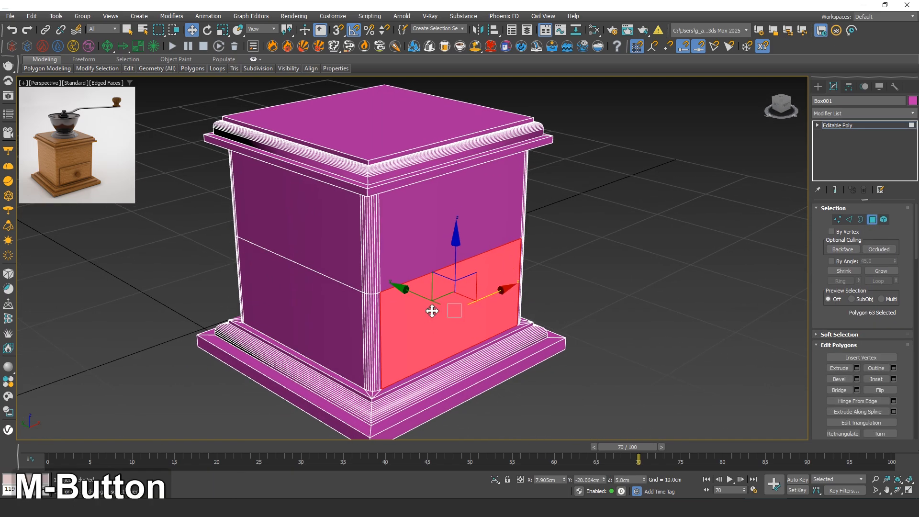
right_click(429, 308)
left_click(361, 356)
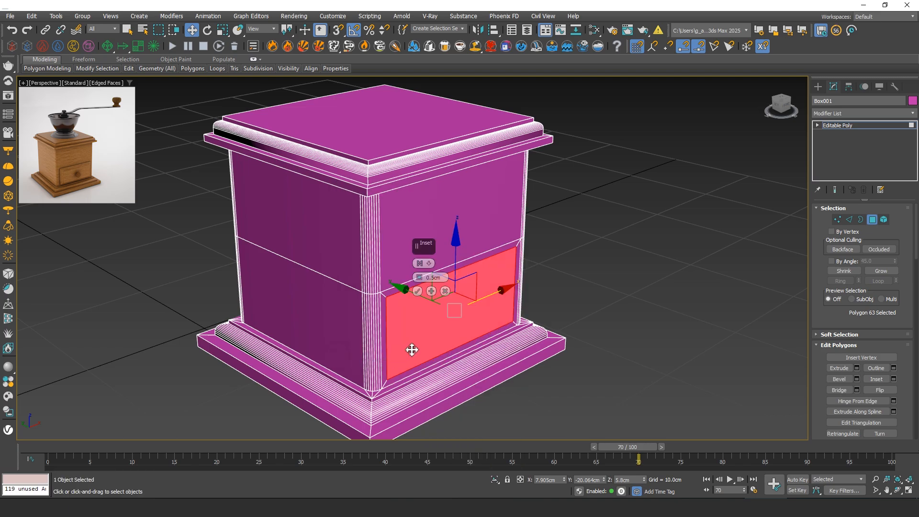
middle_click_drag(388, 342, 369, 329, "alt")
scroll(386, 314, "up", 4)
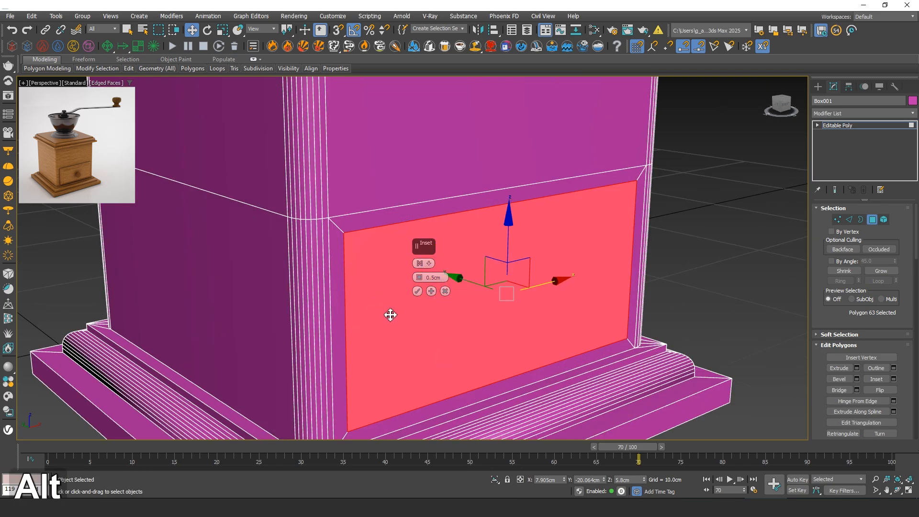
left_click(416, 291)
Step: Extrude the inset polygon on the lower front face by 0.5 cm to form the drawer front
middle_click_drag(424, 316, 352, 270)
right_click(373, 270)
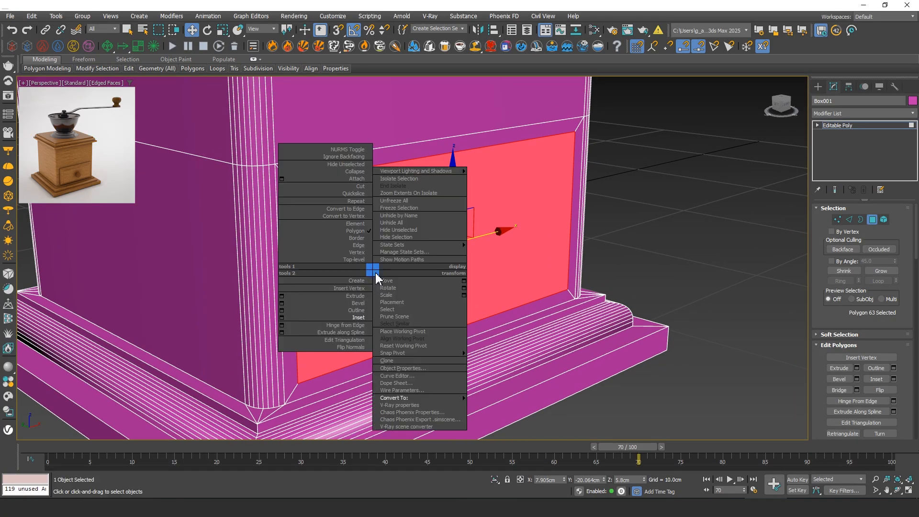
left_click(282, 296)
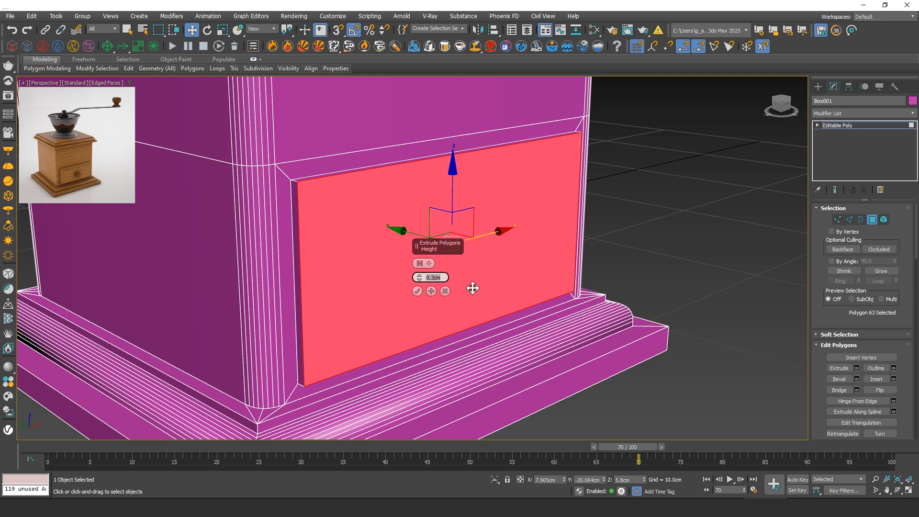
type("0.5")
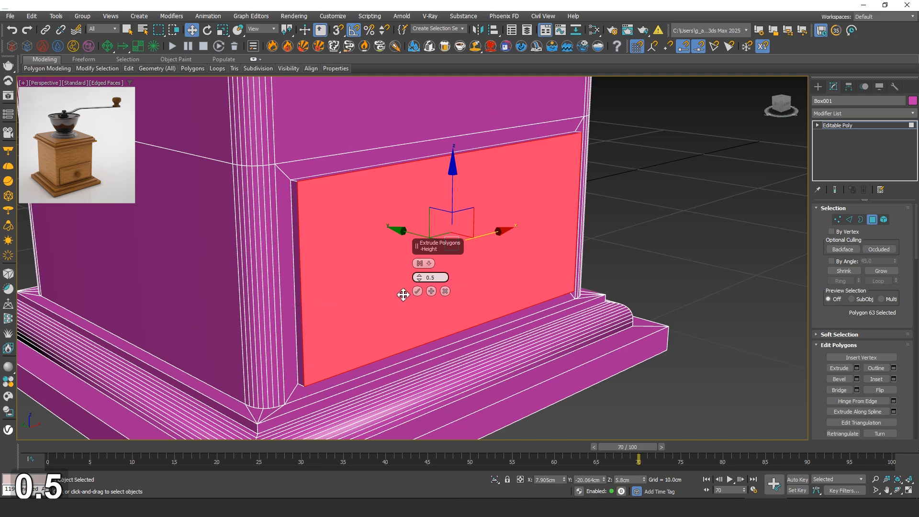
middle_click(491, 281)
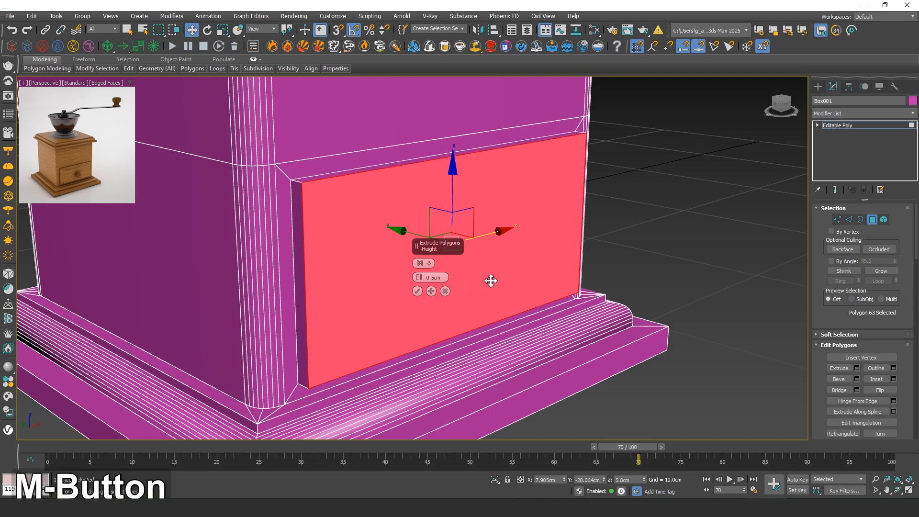
left_click(417, 290)
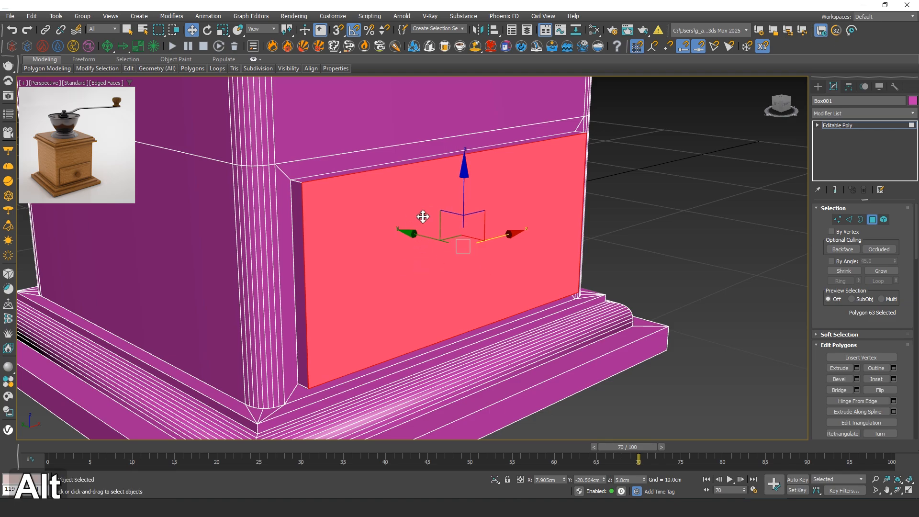
Step: Select the four outer edges around the front face of the extruded drawer front
middle_click_drag(422, 213, 404, 206, "alt")
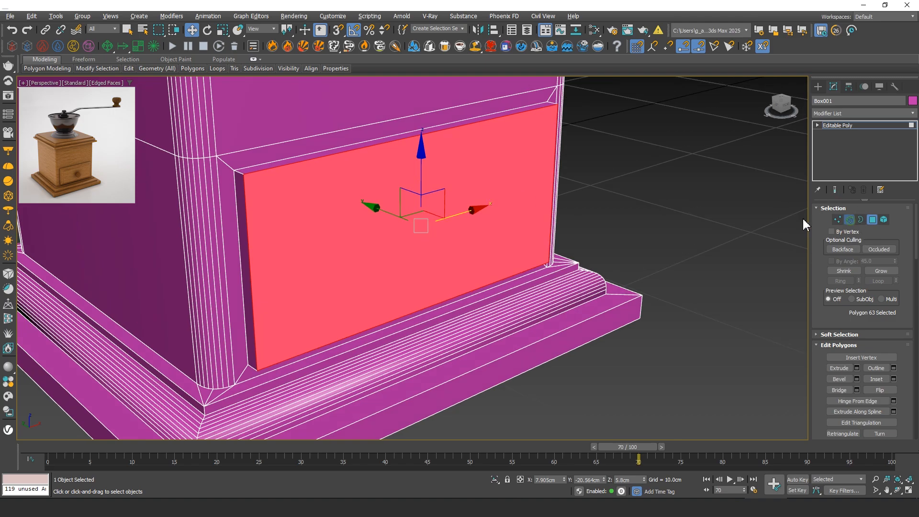
key("2")
left_click(402, 140)
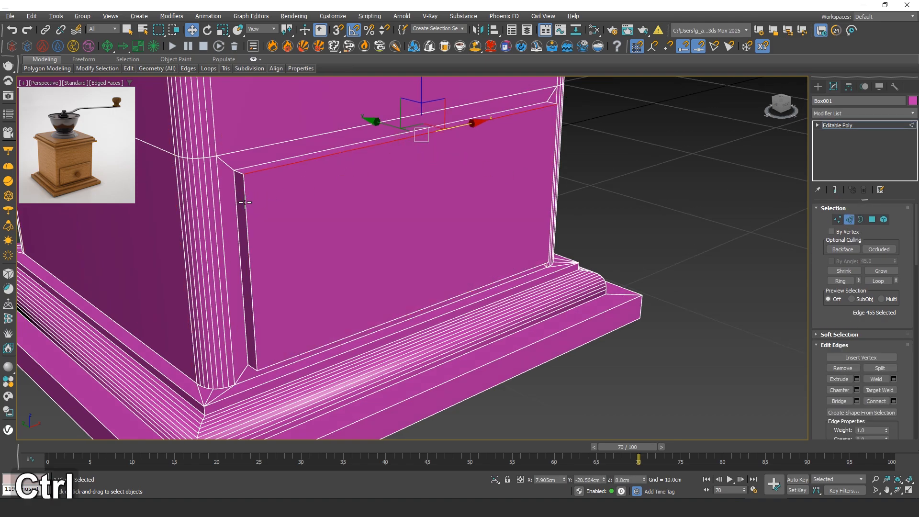
key("ctrl+z")
left_click(245, 192, "ctrl")
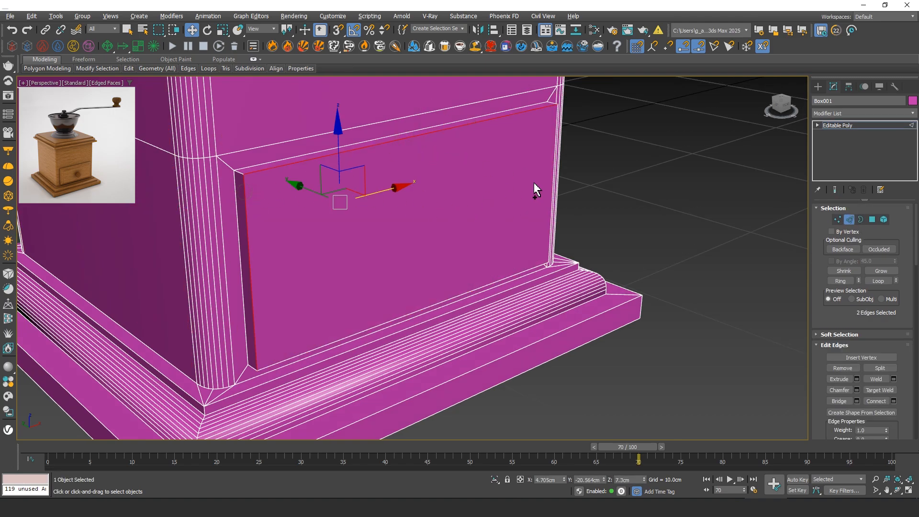
middle_click_drag(547, 165, 566, 186, "alt")
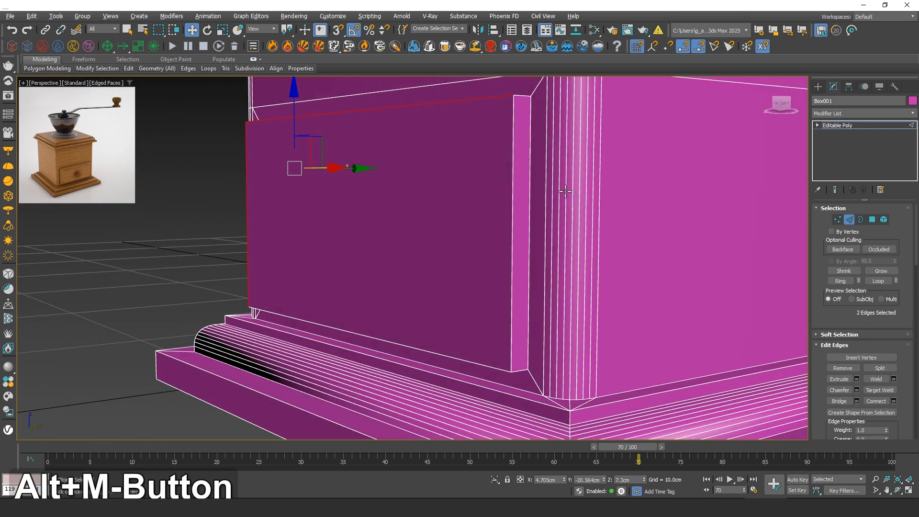
left_click(513, 182, "ctrl")
left_click(432, 353, "ctrl")
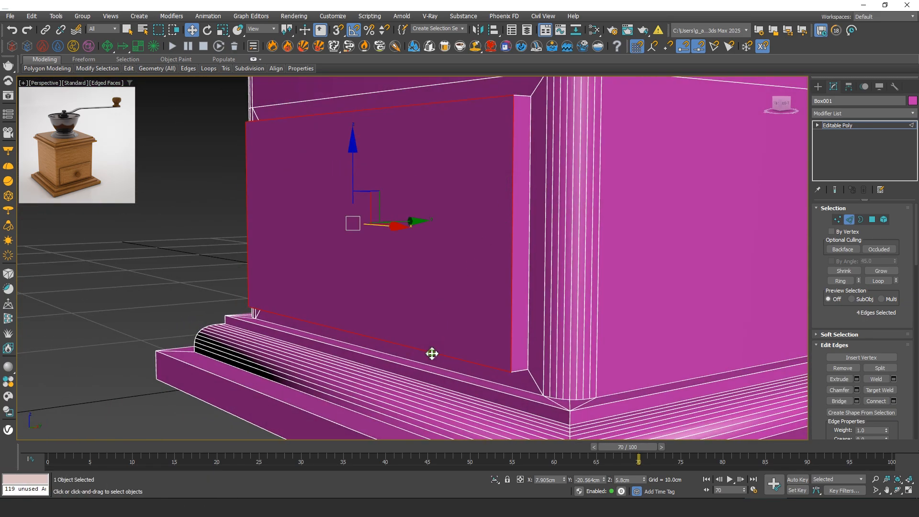
Step: Chamfer the selected drawer front edges by 0.3 cm with 5 segments
right_click(422, 335)
left_click(337, 397)
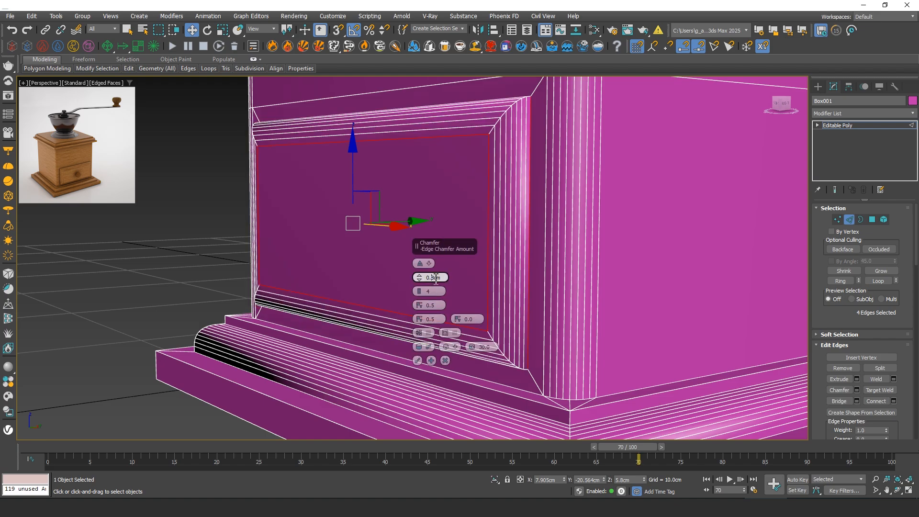
key("BackSpace")
type("3")
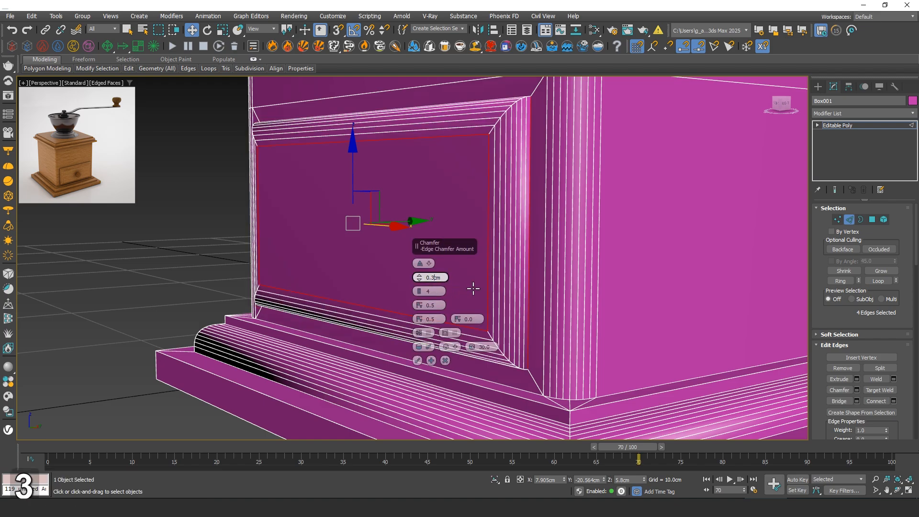
left_click(419, 289)
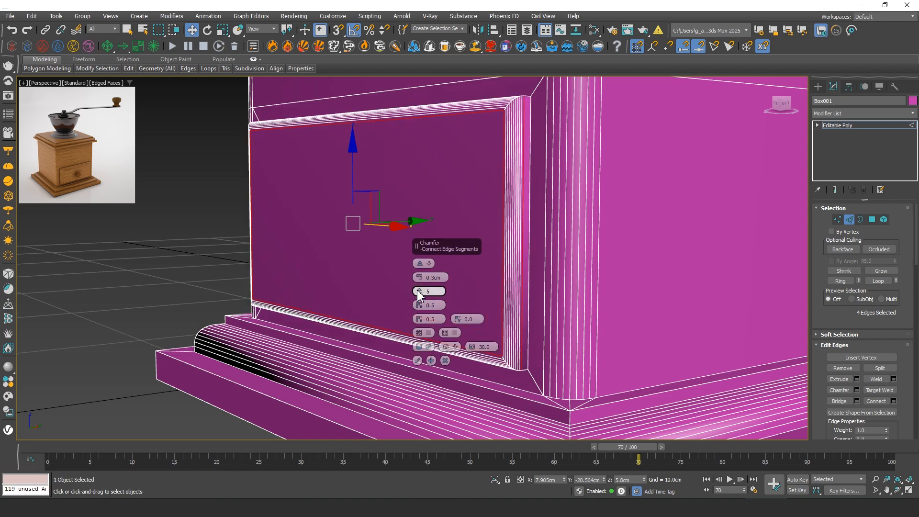
left_click(417, 360)
Step: Select the drawer front's flat face polygon and bevel it with a height of 0.5 cm and an outline of -0.5 cm
middle_click_drag(385, 303, 566, 285, "alt")
left_click(872, 219)
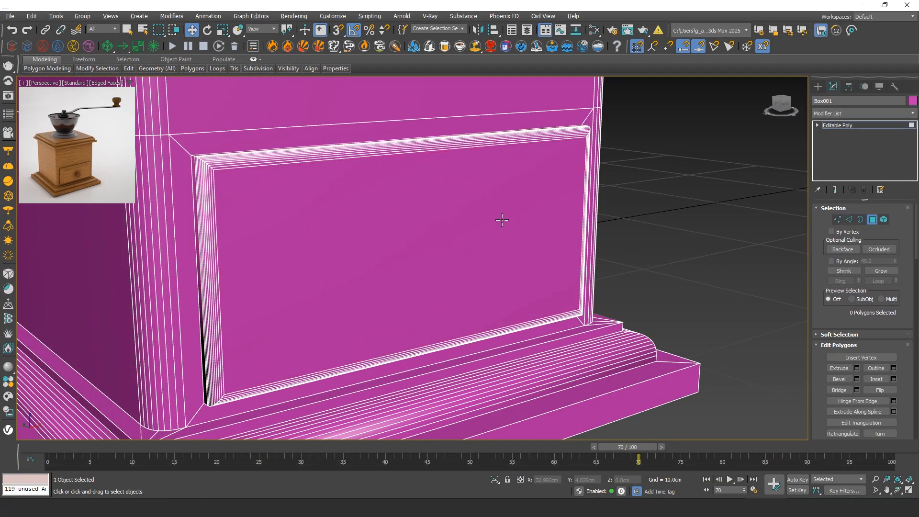
left_click(504, 217)
middle_click_drag(417, 239, 431, 246, "alt")
right_click(427, 244)
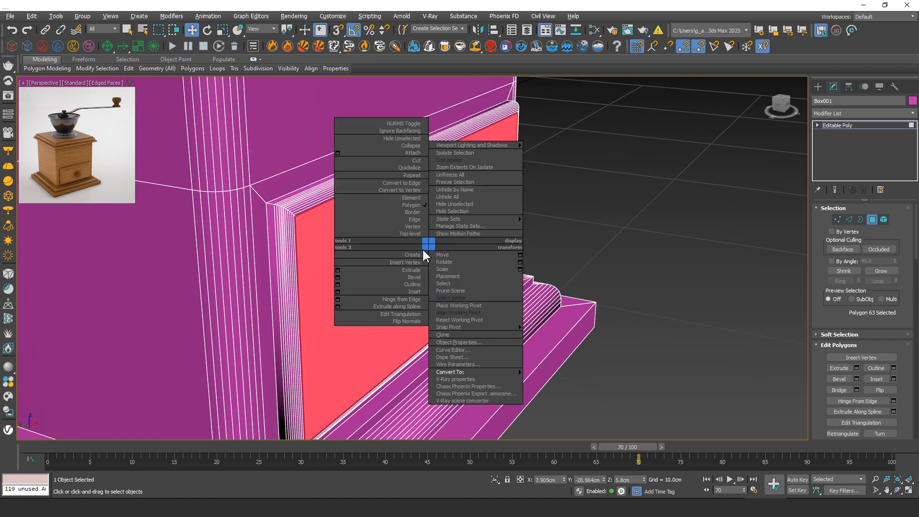
left_click(339, 278)
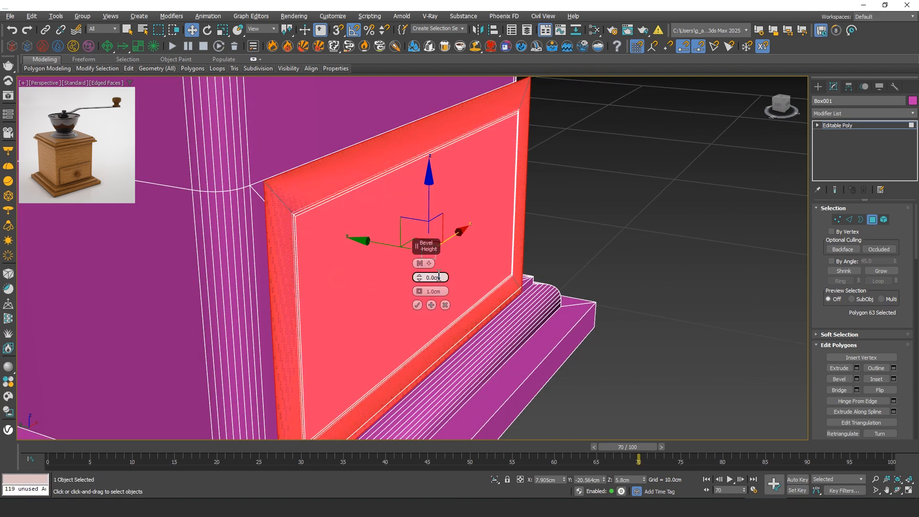
type("0.")
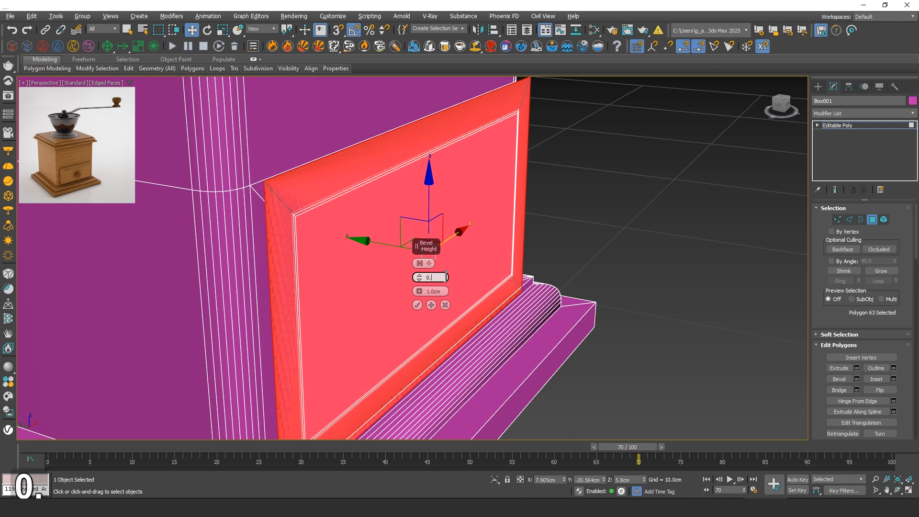
type("5")
middle_click(489, 232)
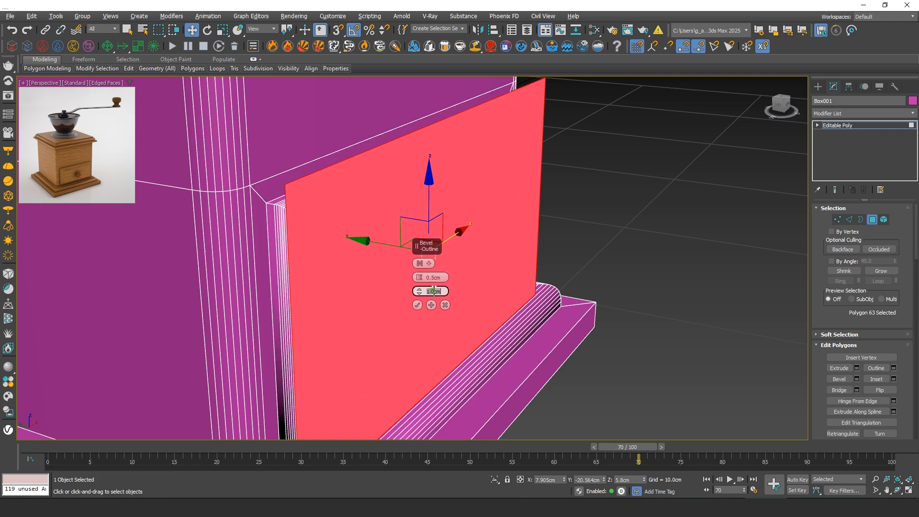
type("-0")
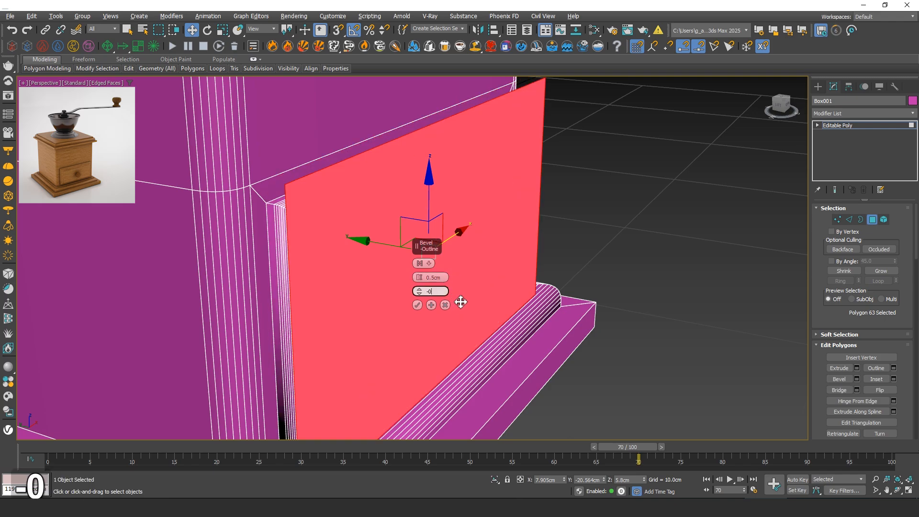
type(".5")
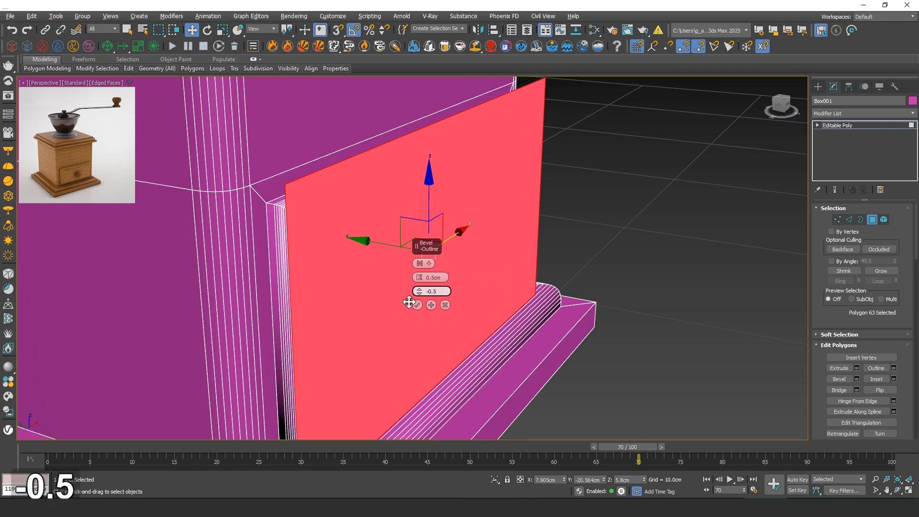
middle_click(487, 277)
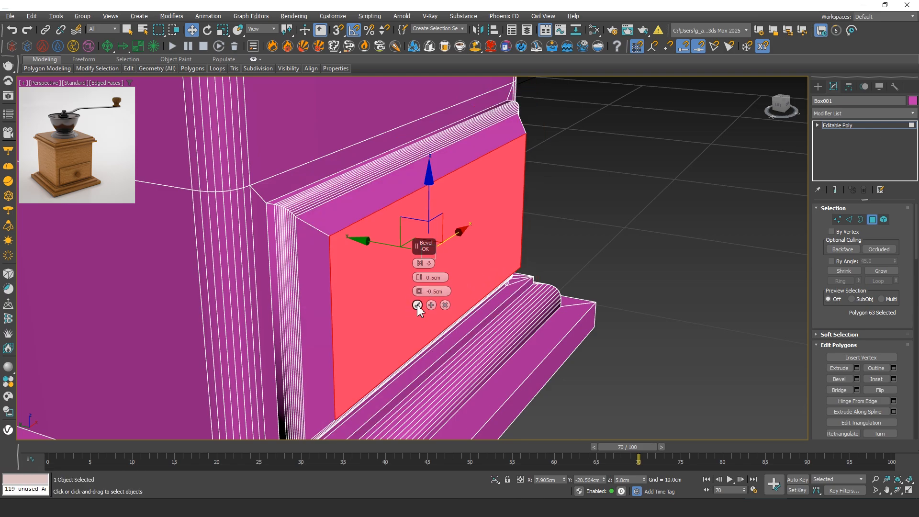
left_click(417, 306)
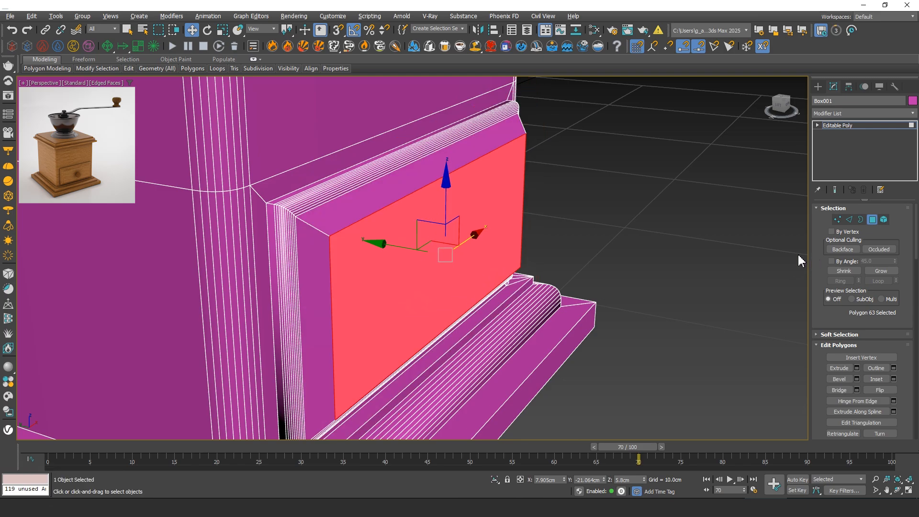
Step: Extrude the bevelled face polygon of the drawer front by 0.2 cm
middle_click_drag(444, 280, 419, 271, "alt")
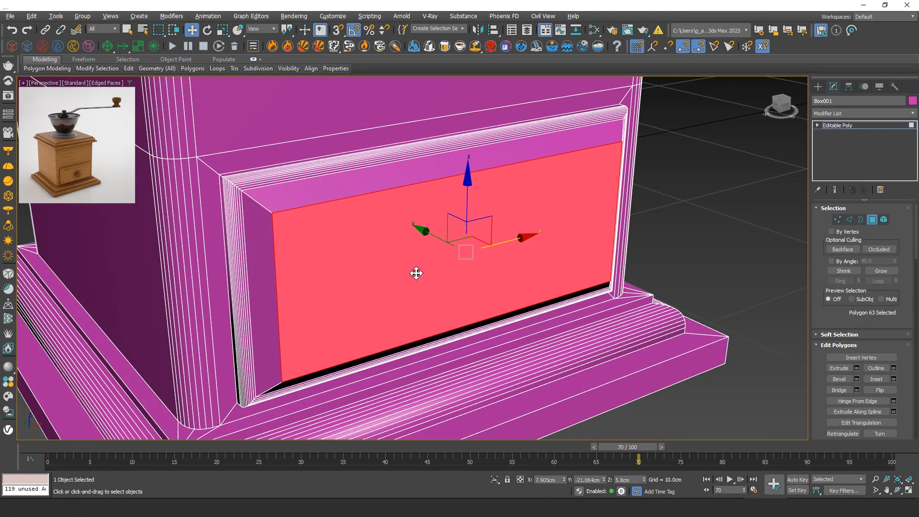
right_click(416, 273)
left_click(322, 293)
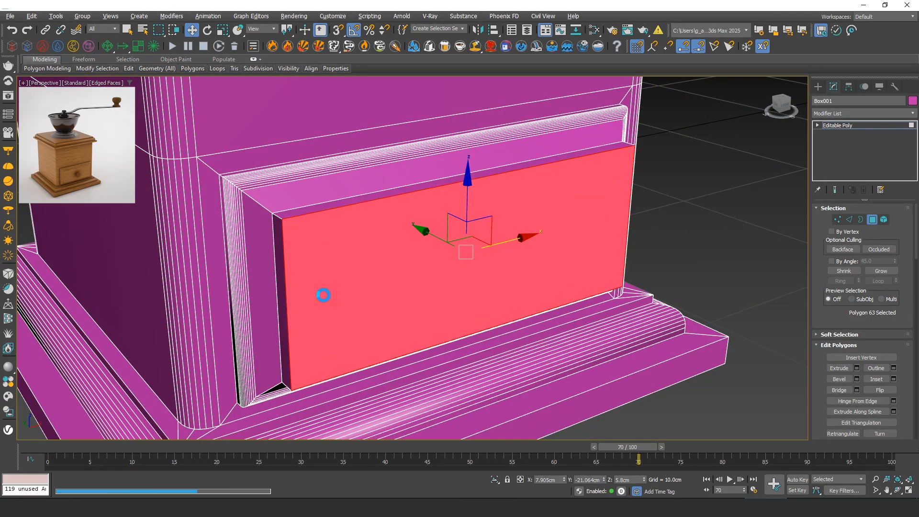
middle_click_drag(417, 282, 465, 259, "alt")
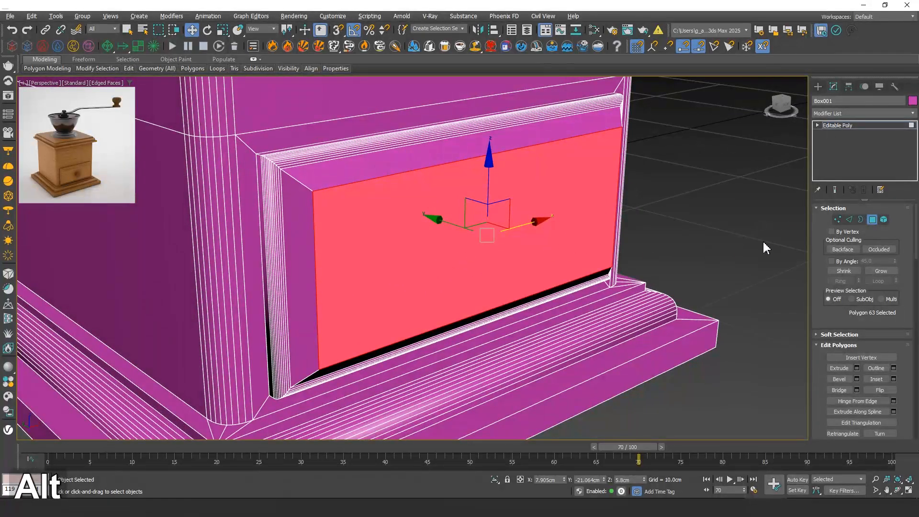
right_click(414, 199)
left_click(323, 225)
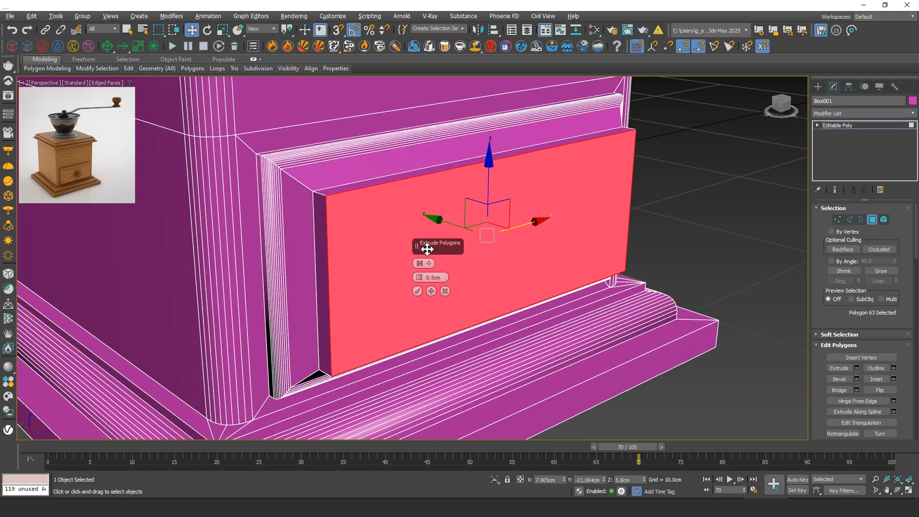
type("0.2")
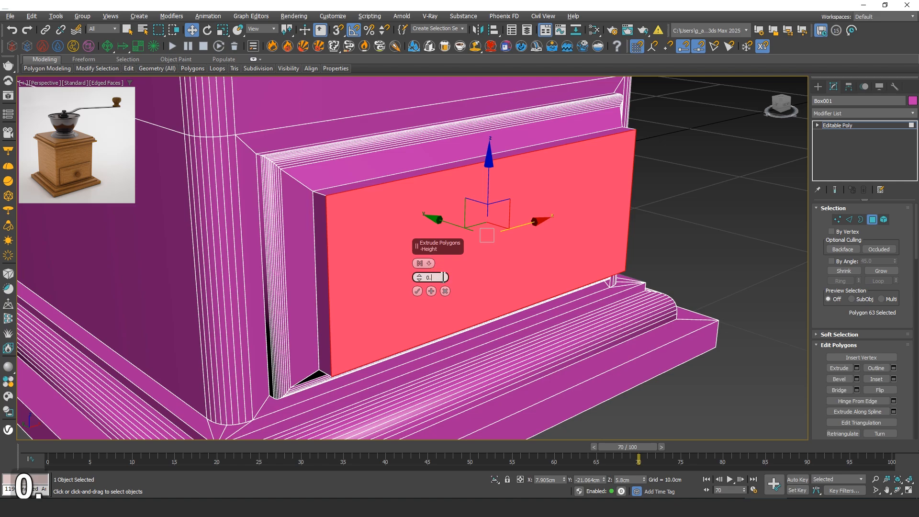
left_click(418, 291)
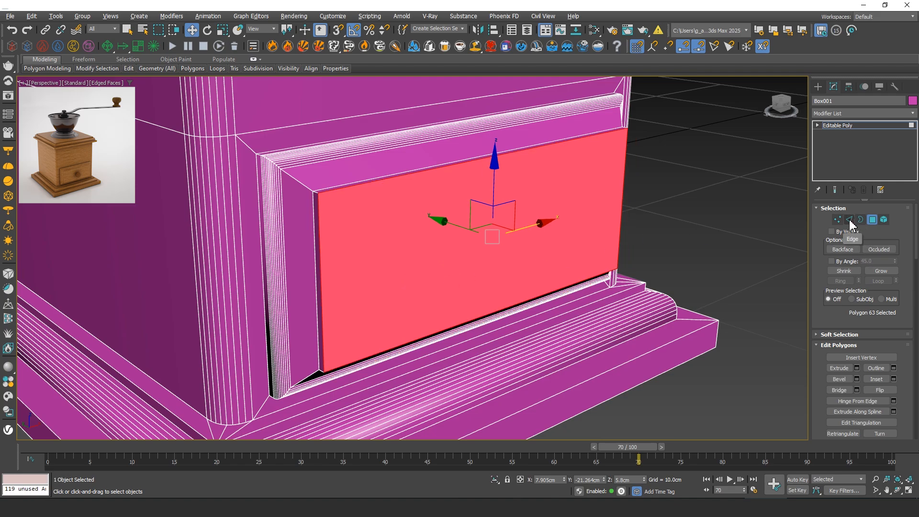
Step: Select the four outer edges around the raised center panel of the drawer front
left_click(849, 219)
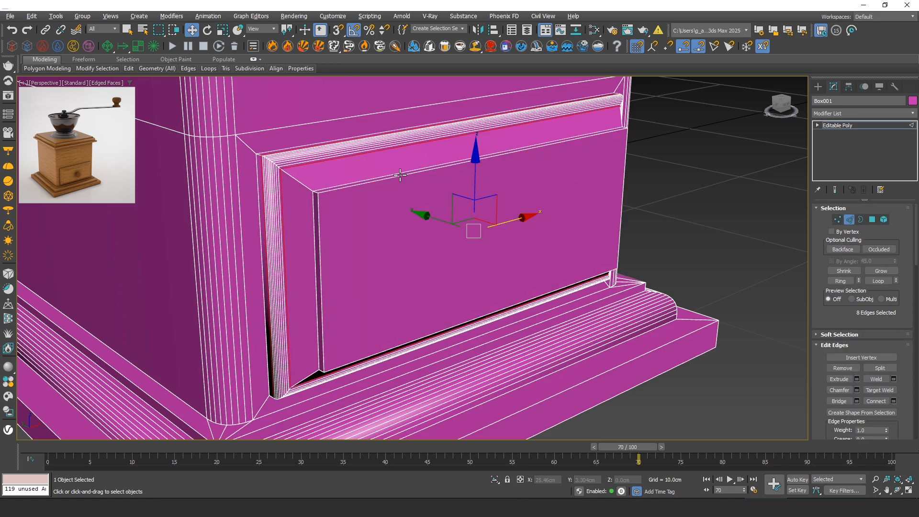
left_click(401, 178)
left_click(322, 241, "ctrl")
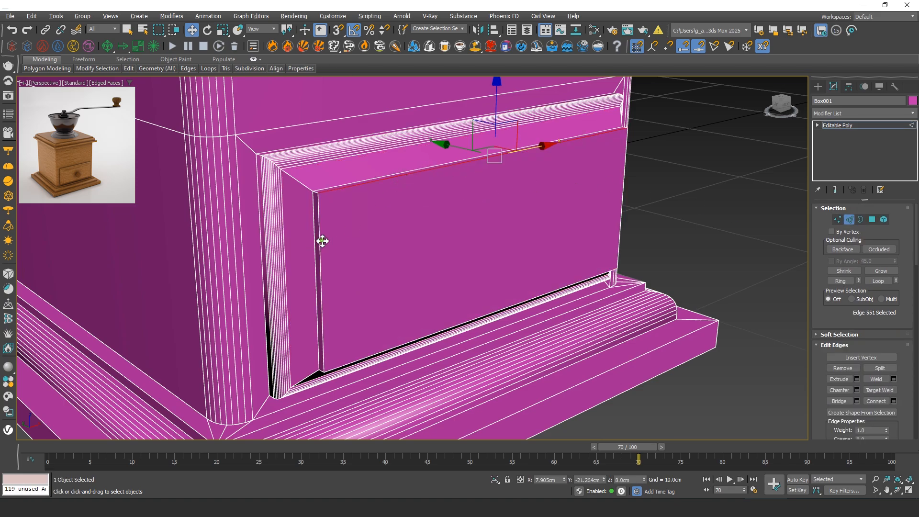
middle_click_drag(513, 246, 419, 205, "alt")
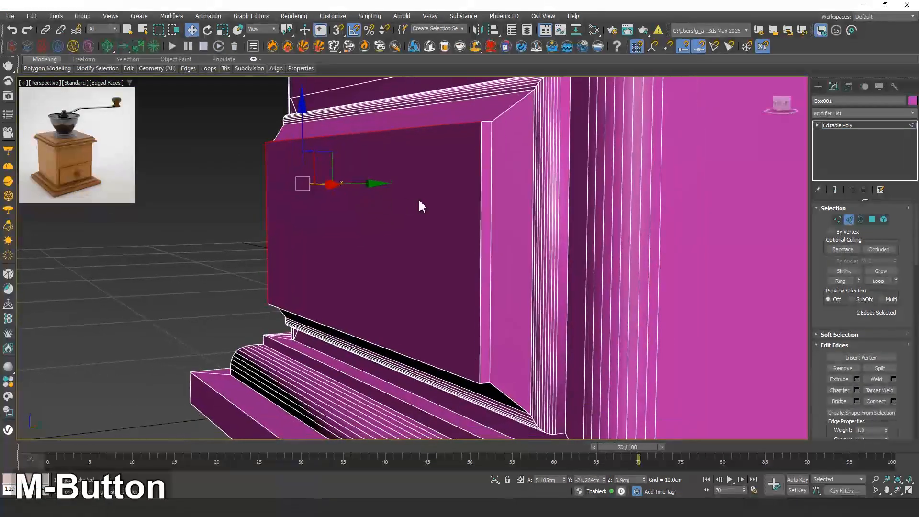
left_click(479, 189, "ctrl")
left_click(376, 345, "ctrl")
middle_click_drag(376, 345, 388, 248, "alt")
Step: Chamfer the selected edges of the raised center panel by 0.06 cm
right_click(381, 239)
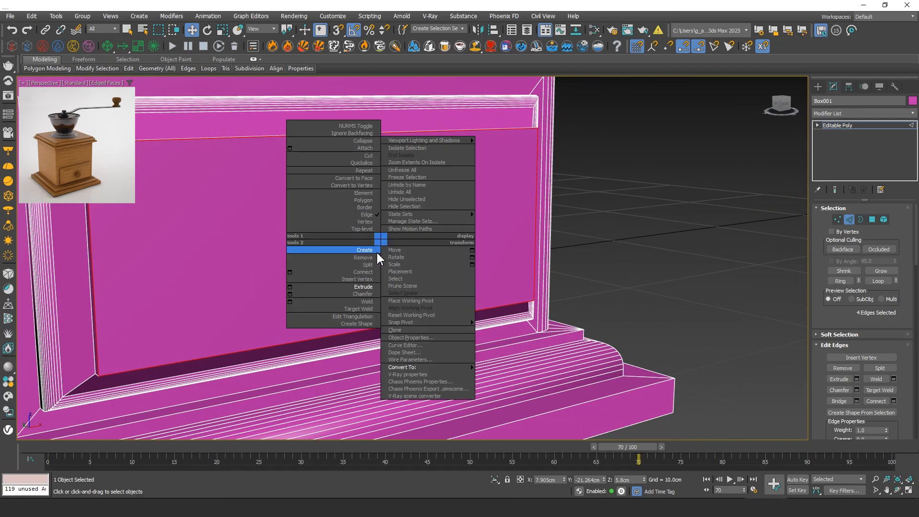
left_click(290, 294)
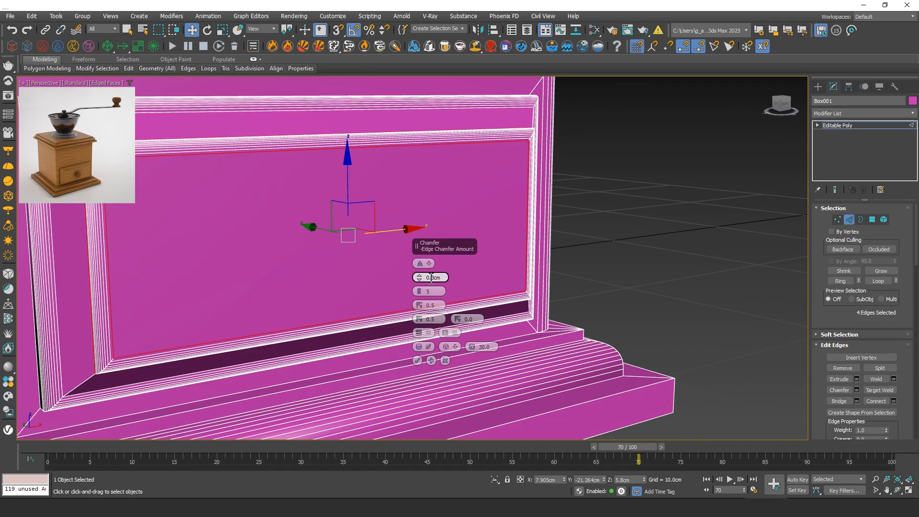
type("0")
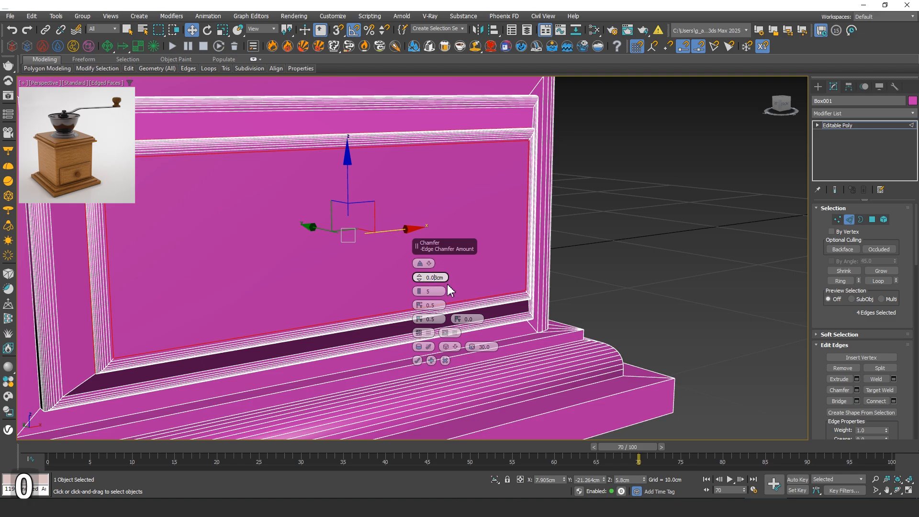
key("Right")
key("BackSpace")
type("6")
key("Return")
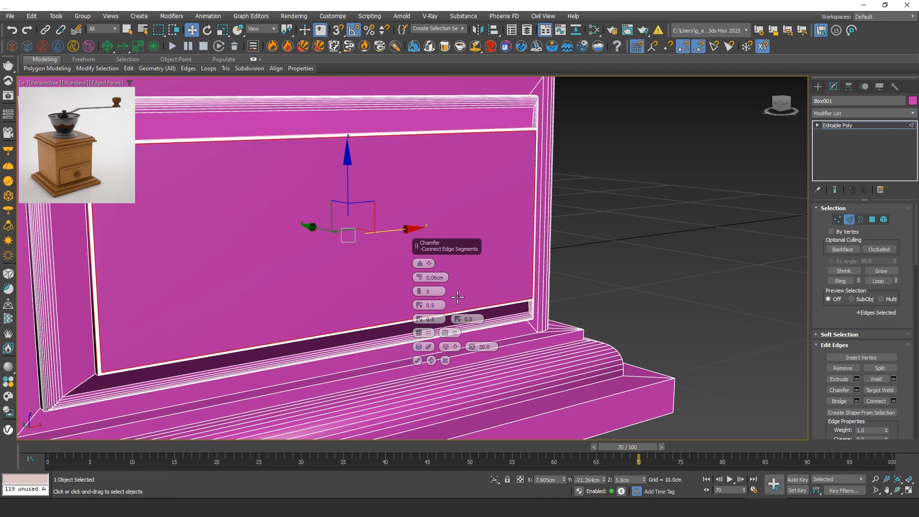
left_click(418, 294)
left_click(417, 359)
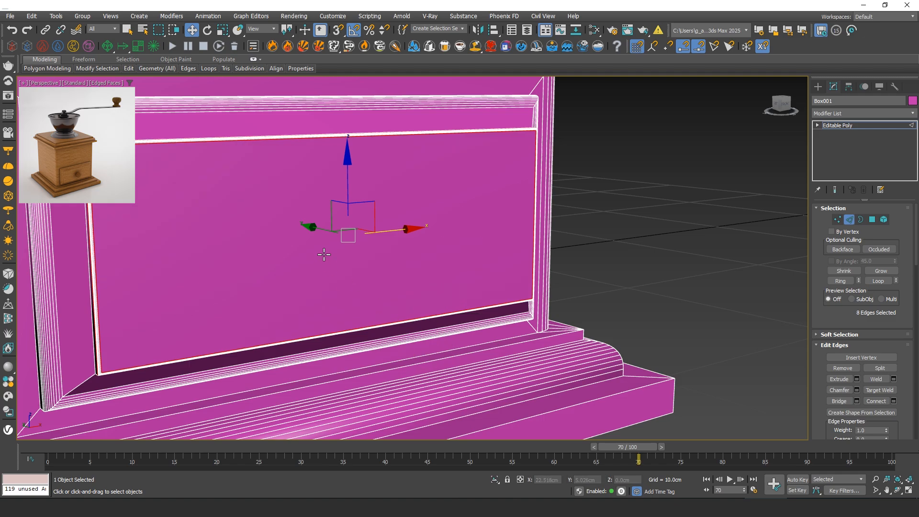
Step: Leave edge editing and examine the grinder body and its drawer front from several angles and distances
middle_click_drag(320, 252, 506, 245, "alt")
left_click(848, 224)
scroll(573, 244, "down", 6)
scroll(524, 219, "up", 2)
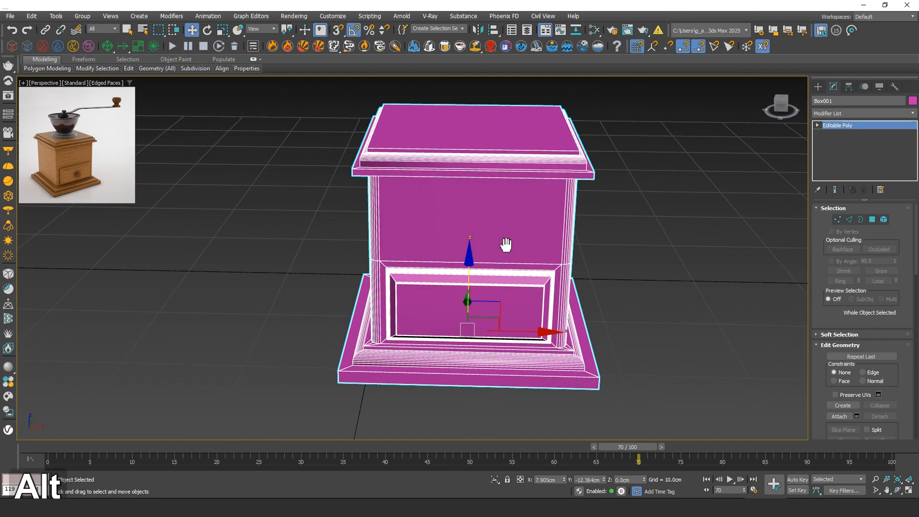
middle_click_drag(426, 244, 474, 238, "alt")
scroll(537, 277, "up", 6)
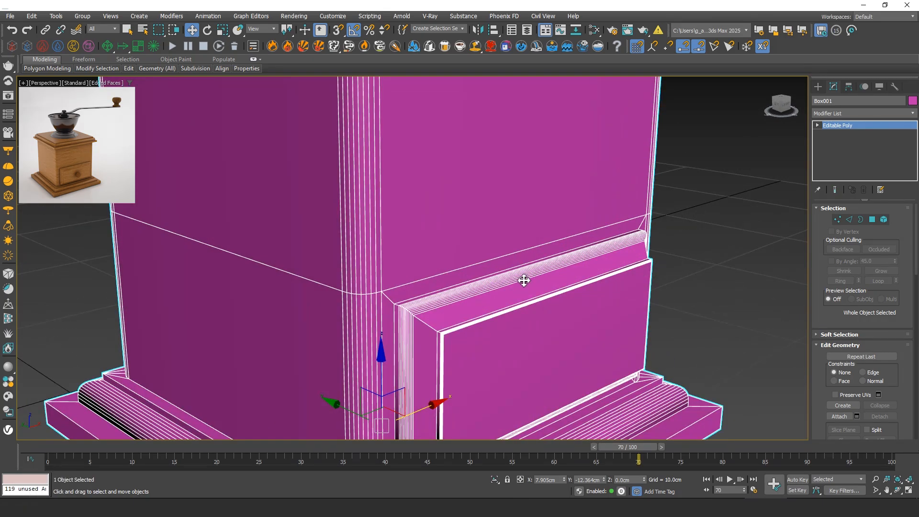
scroll(523, 281, "down", 3)
scroll(507, 275, "down", 4)
scroll(499, 271, "up", 2)
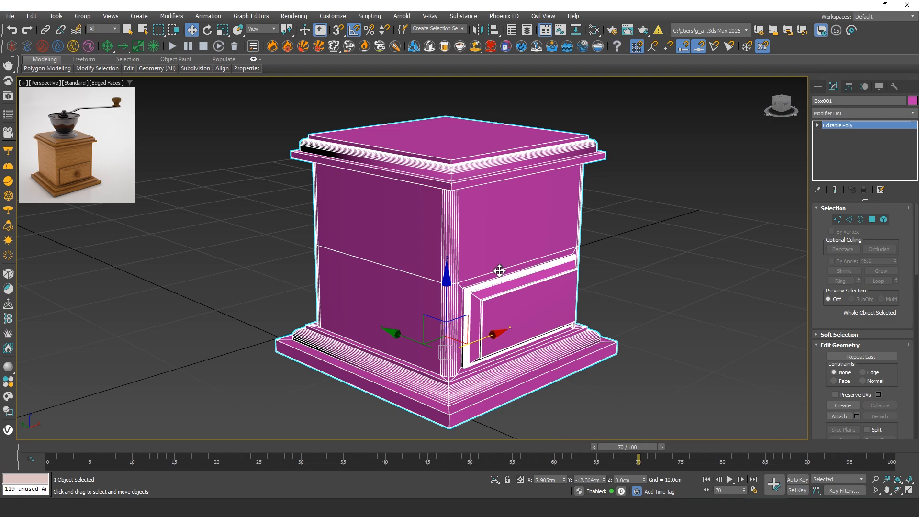
middle_click_drag(512, 261, 428, 241, "alt")
scroll(539, 260, "down", 8)
key("z")
scroll(518, 262, "down", 5)
scroll(460, 257, "up", 3)
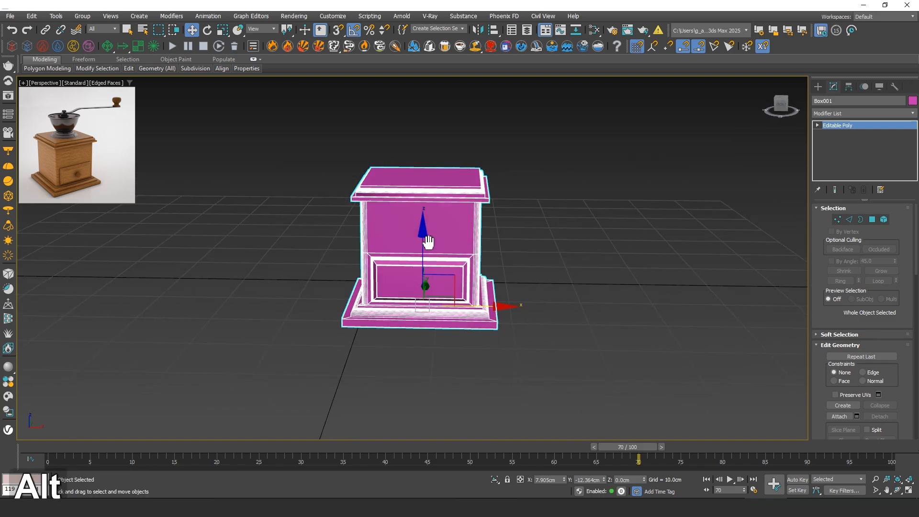
scroll(428, 244, "up", 2)
Step: Open the Save As dialog for the coffee grinder scene
left_click(9, 16)
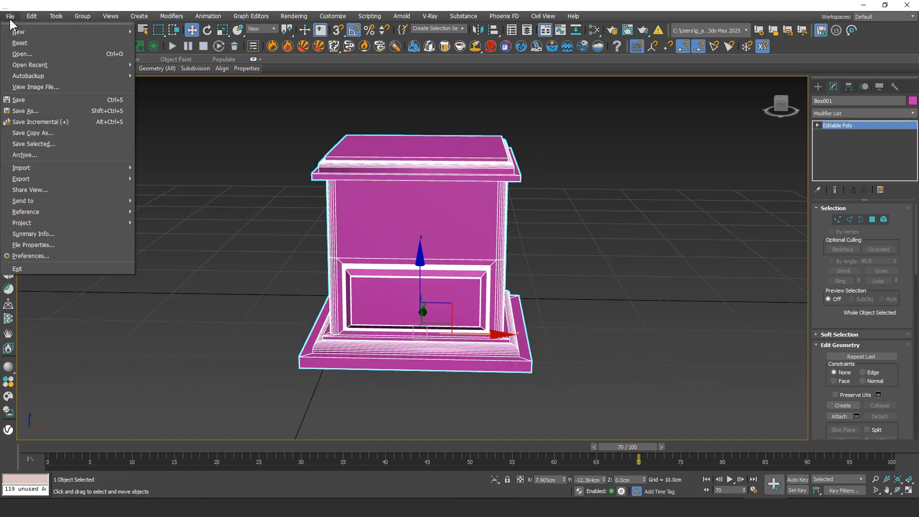
left_click(50, 113)
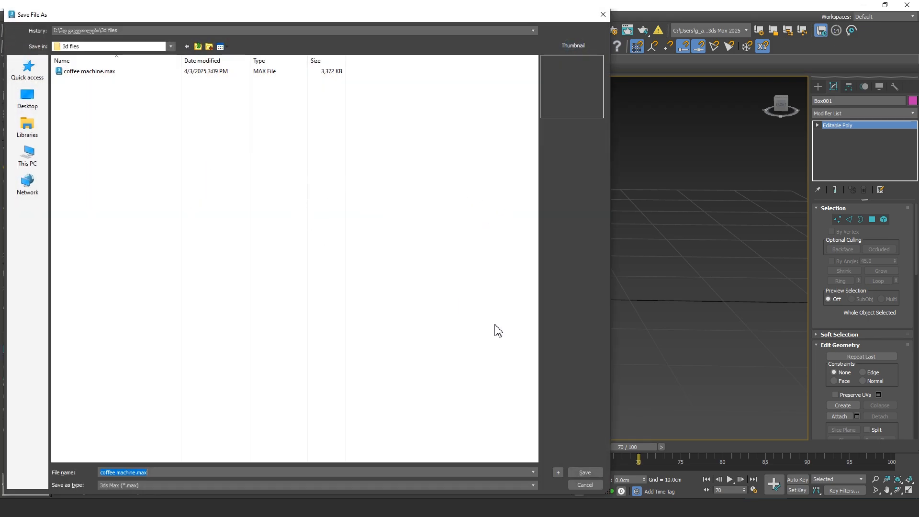